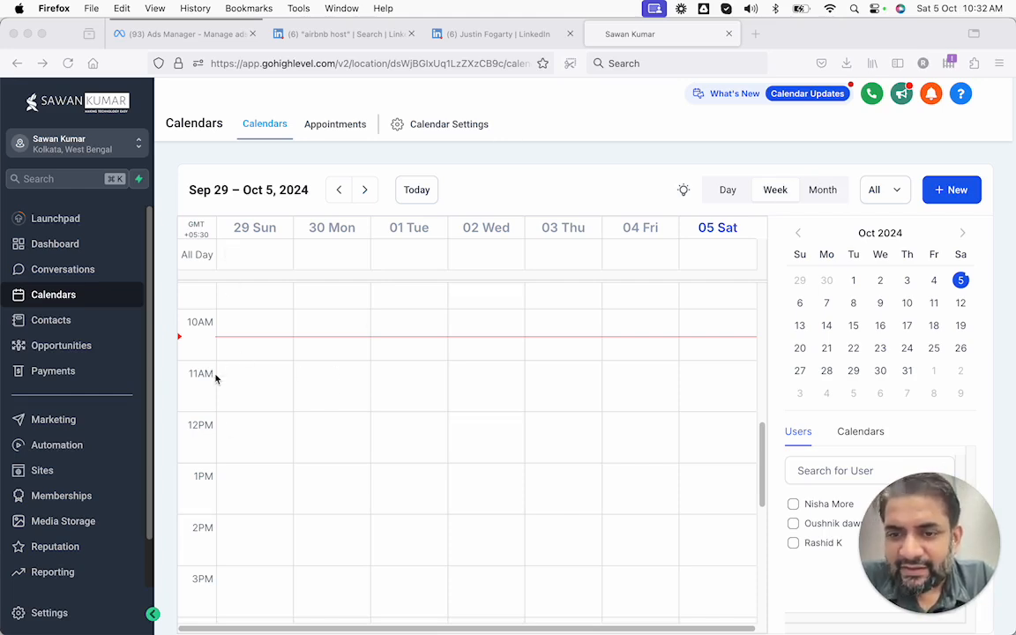
Browse the calendar week view, switching between the calendars list and team members list
scroll(181, 428, "down", 5)
scroll(180, 430, "up", 6)
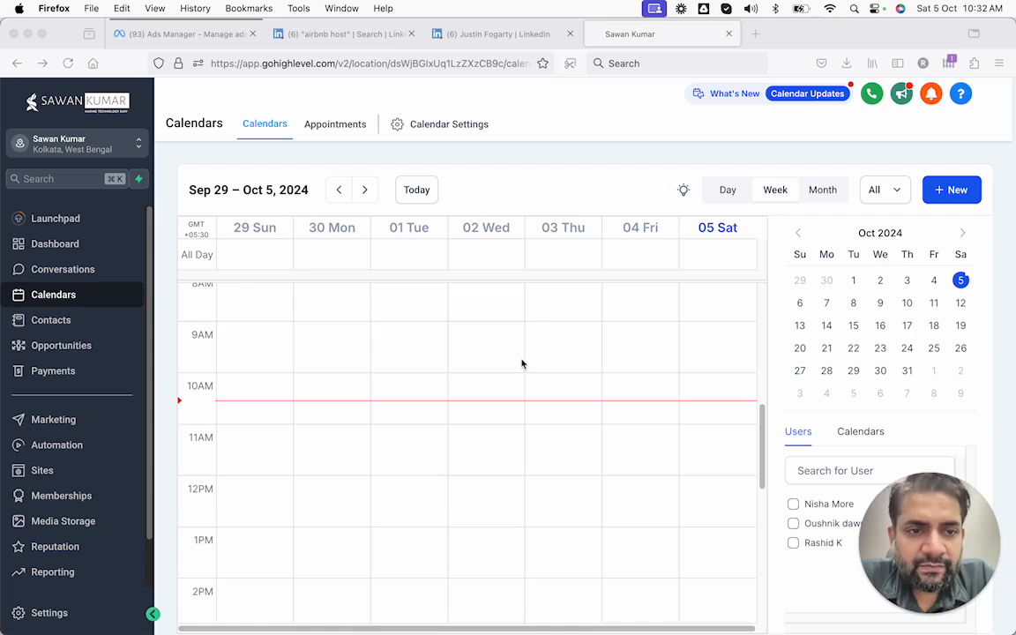
left_click_drag(951, 512, 544, 533)
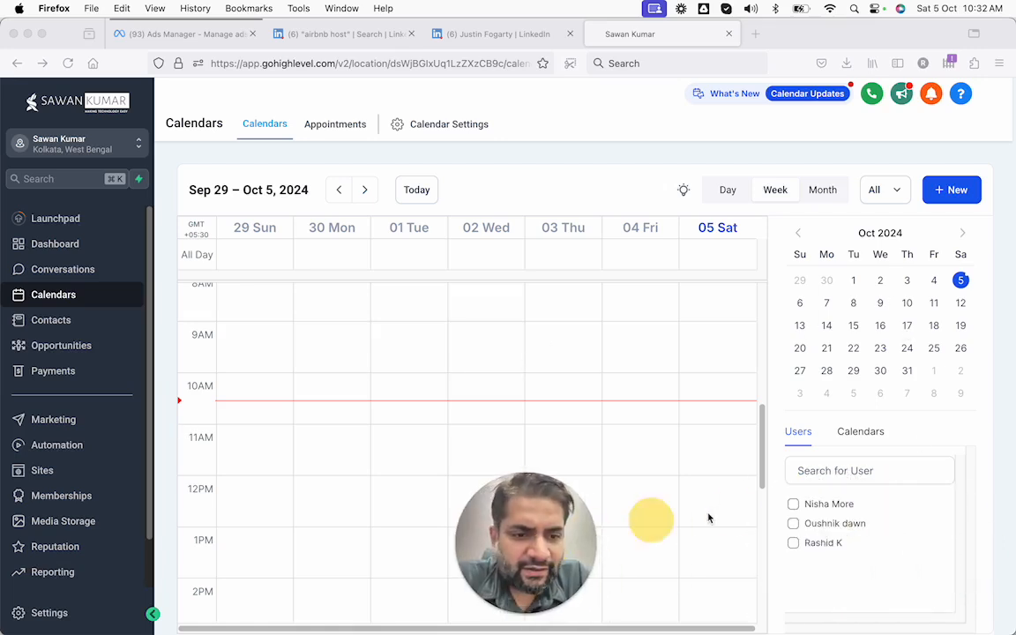
left_click(858, 433)
left_click(798, 432)
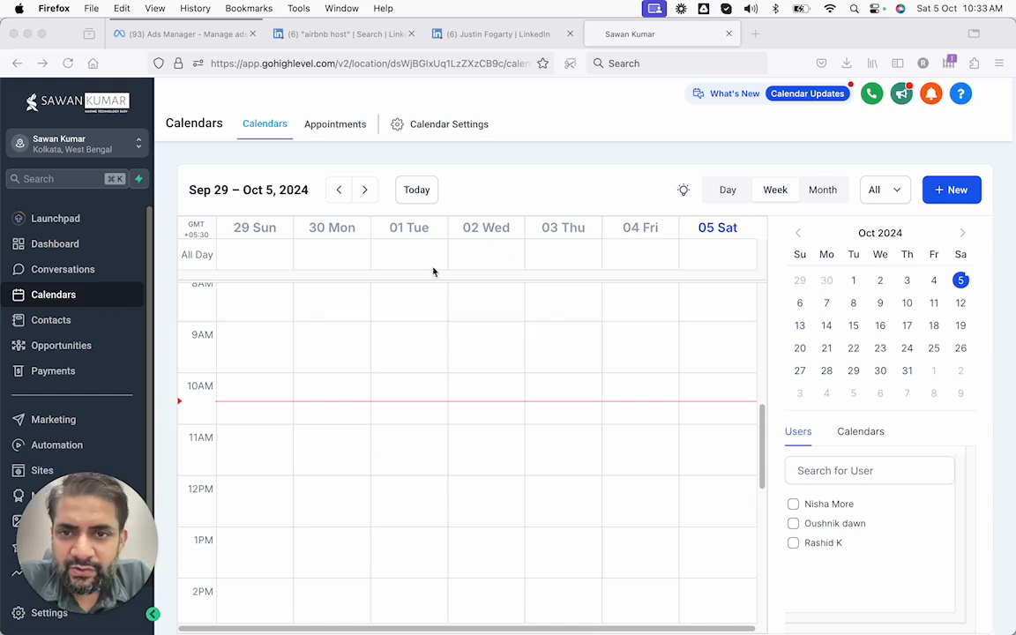
Go from the Appointments tab to Calendar Settings to see the Booking Request calendar
left_click(438, 124)
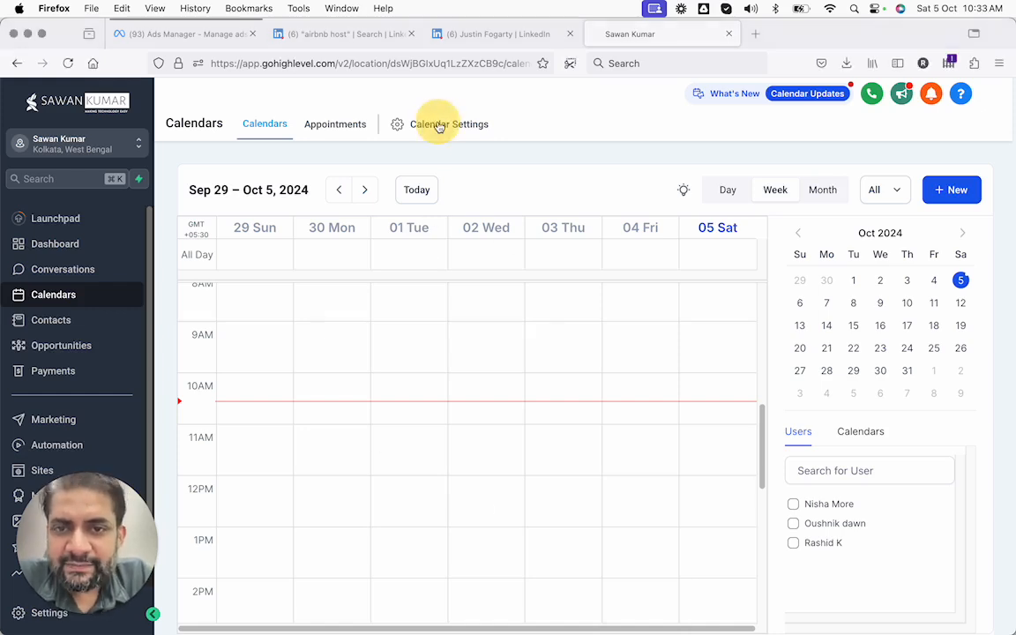
left_click(348, 132)
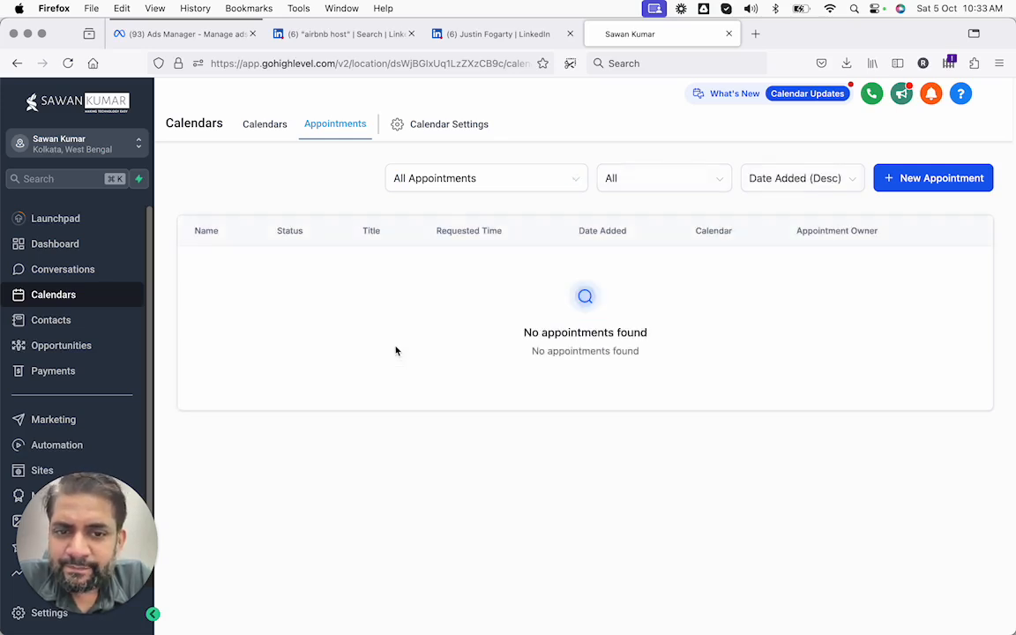
left_click(454, 128)
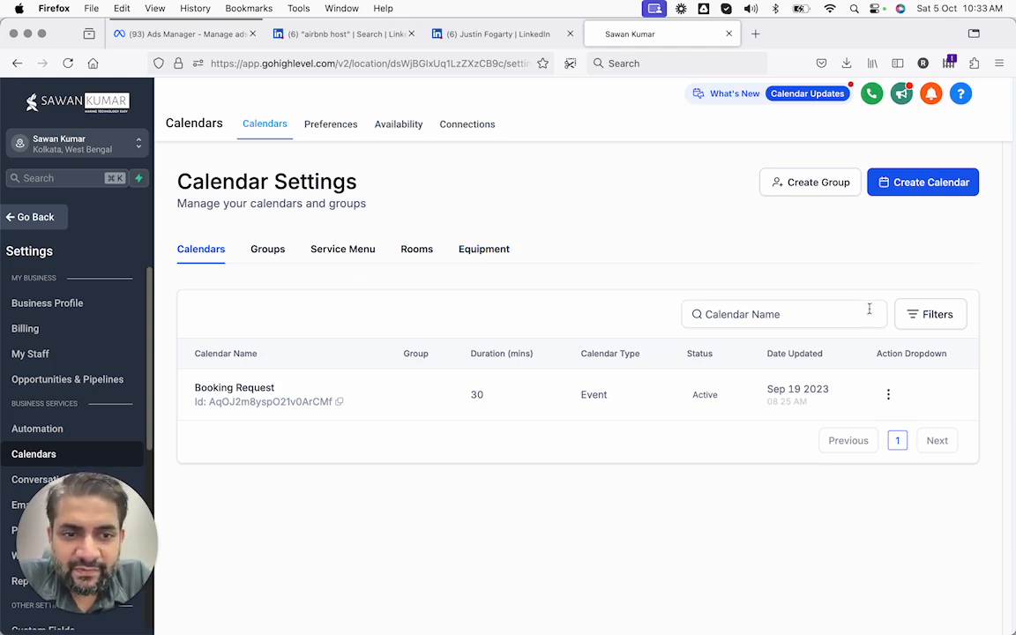
Start a new calendar, expand Explore more types, then close and reopen the scheduling type chooser
left_click(912, 188)
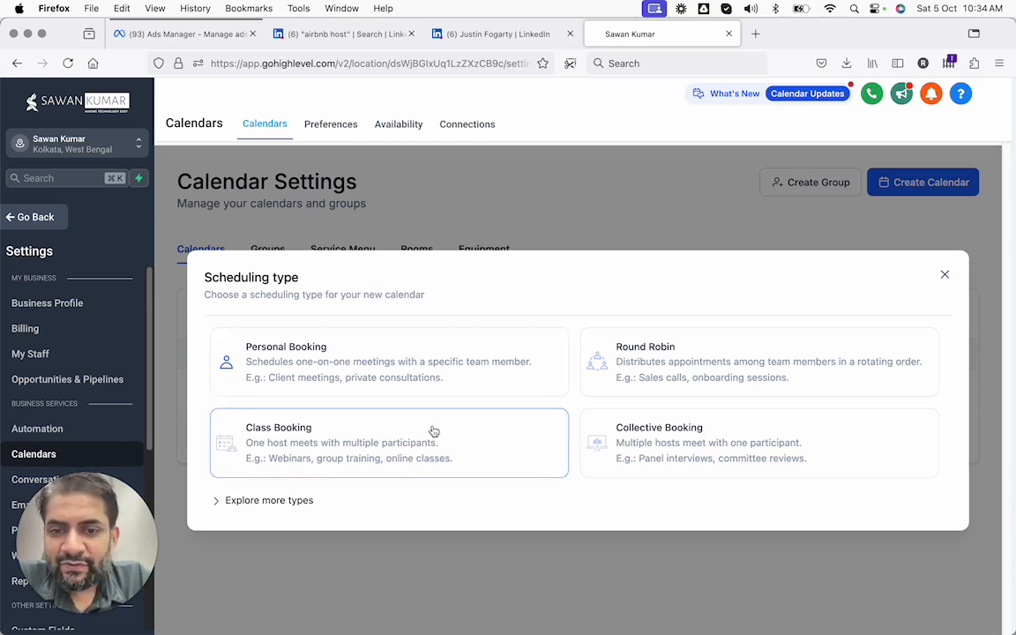
left_click(294, 500)
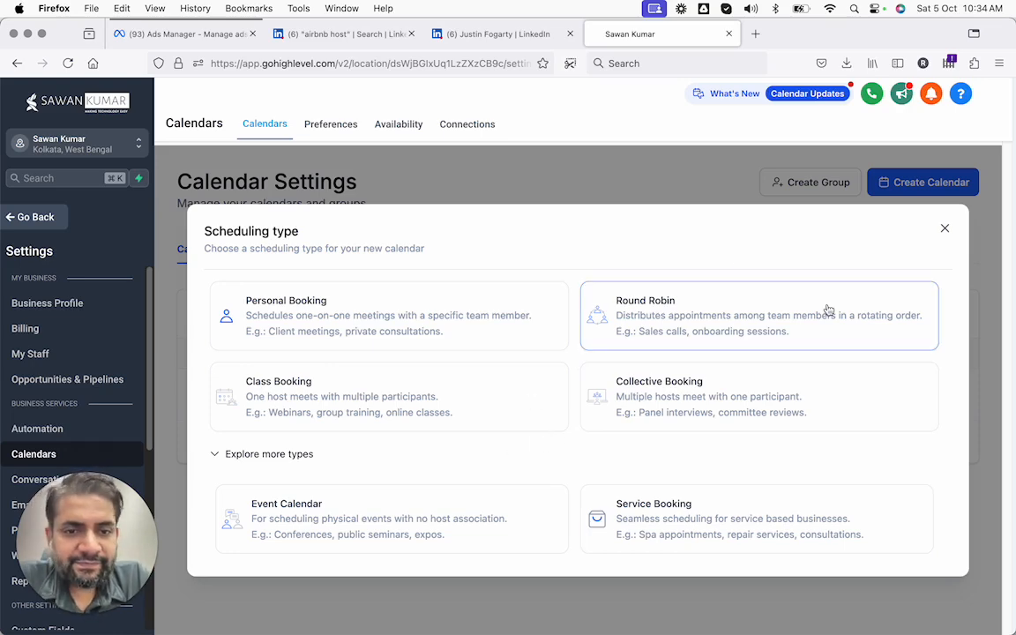
left_click(945, 232)
left_click(921, 187)
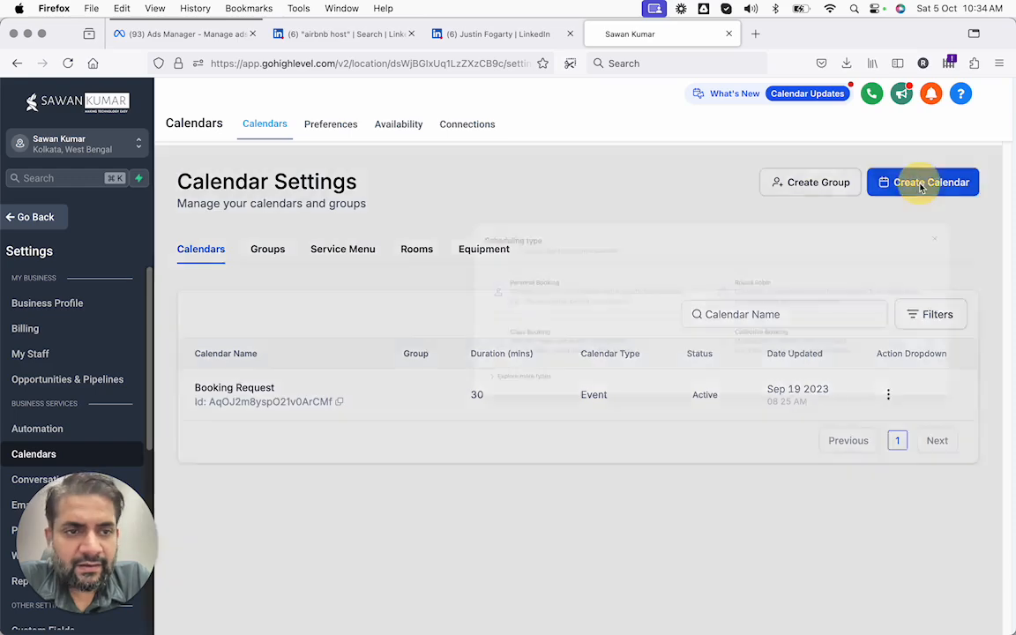
Choose Personal Booking, name it 'ONe to one coaching calendar' and add a description
left_click(363, 358)
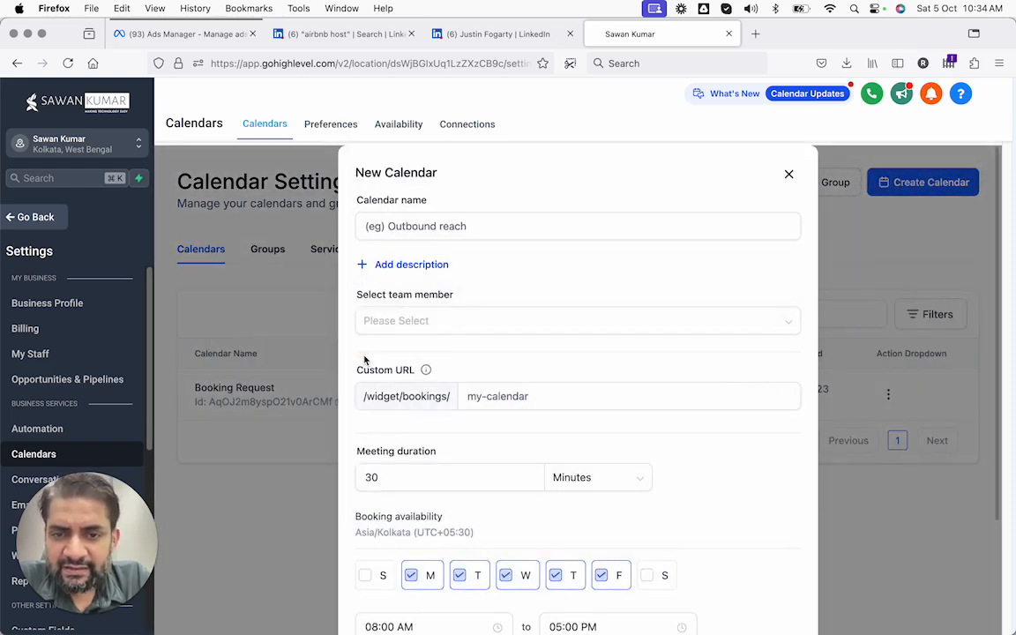
left_click(403, 233)
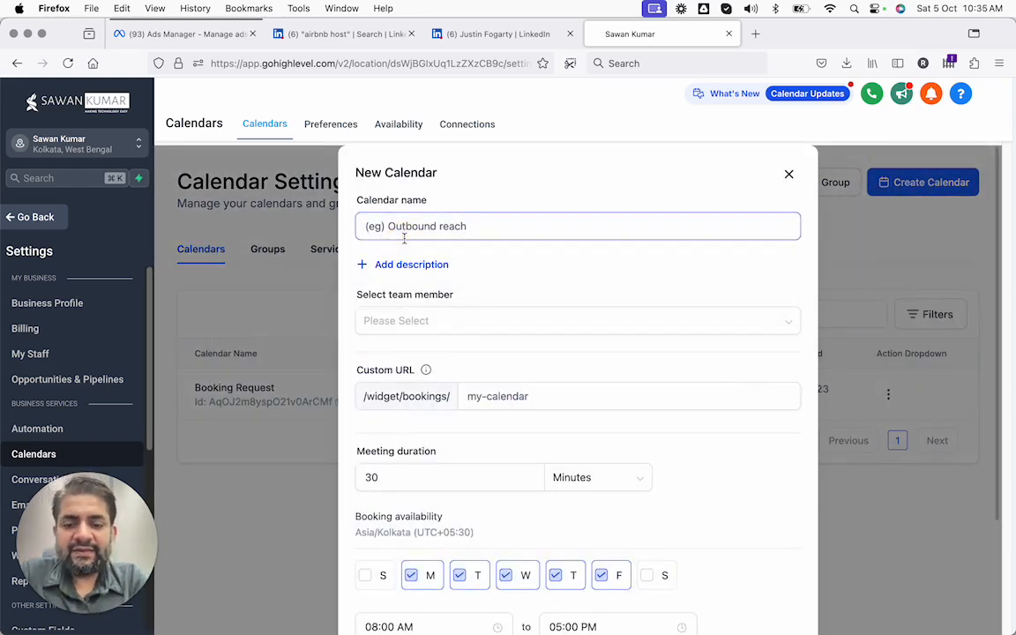
type("ONe to one coaching calendar")
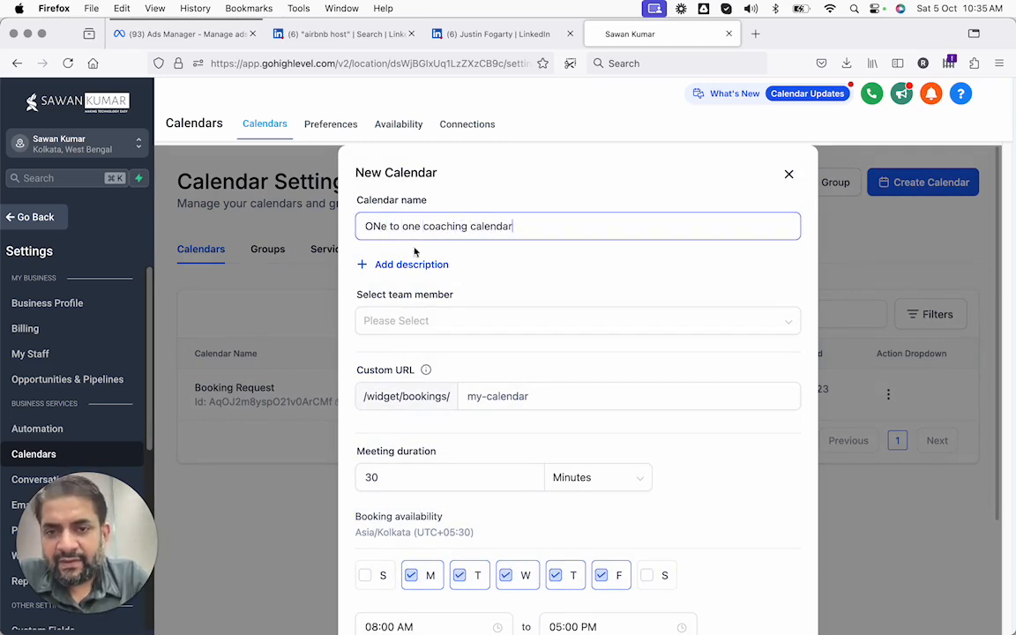
left_click(384, 265)
Assign the first team member to the new calendar
scroll(384, 379, "down", 3)
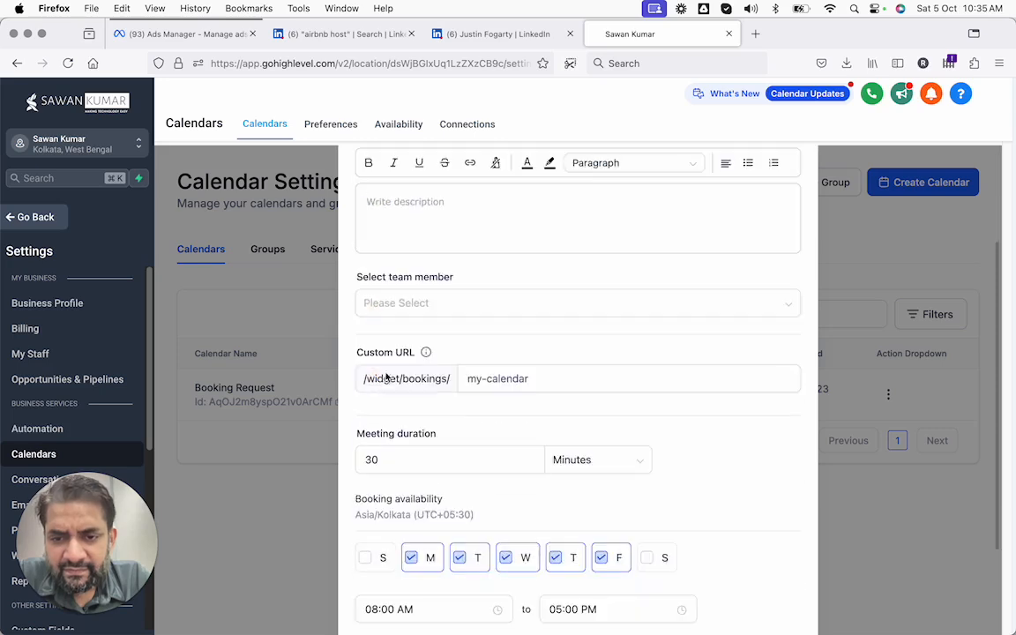
left_click(386, 307)
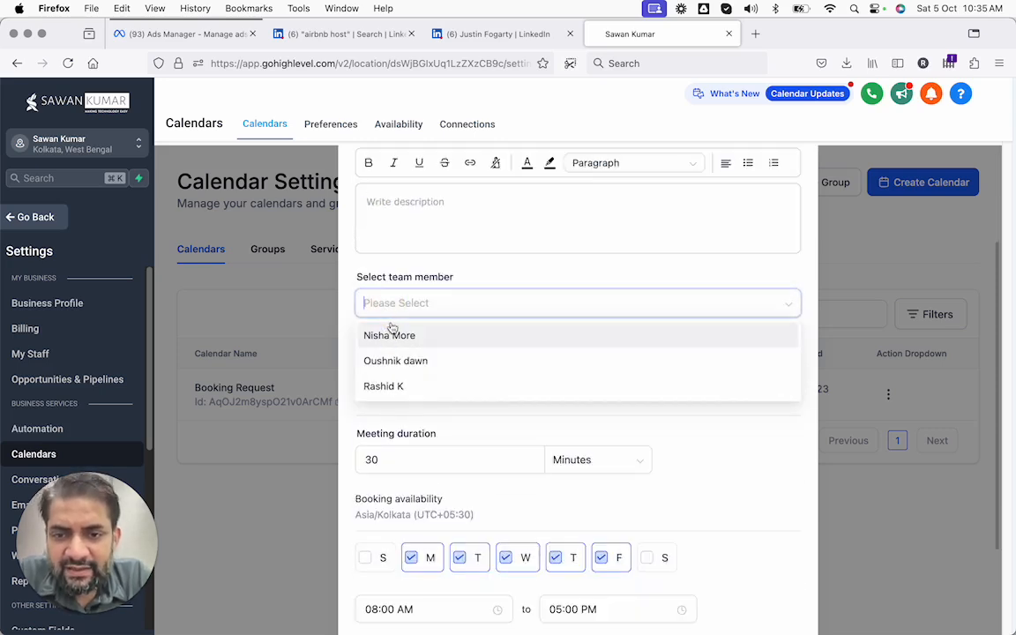
left_click(390, 337)
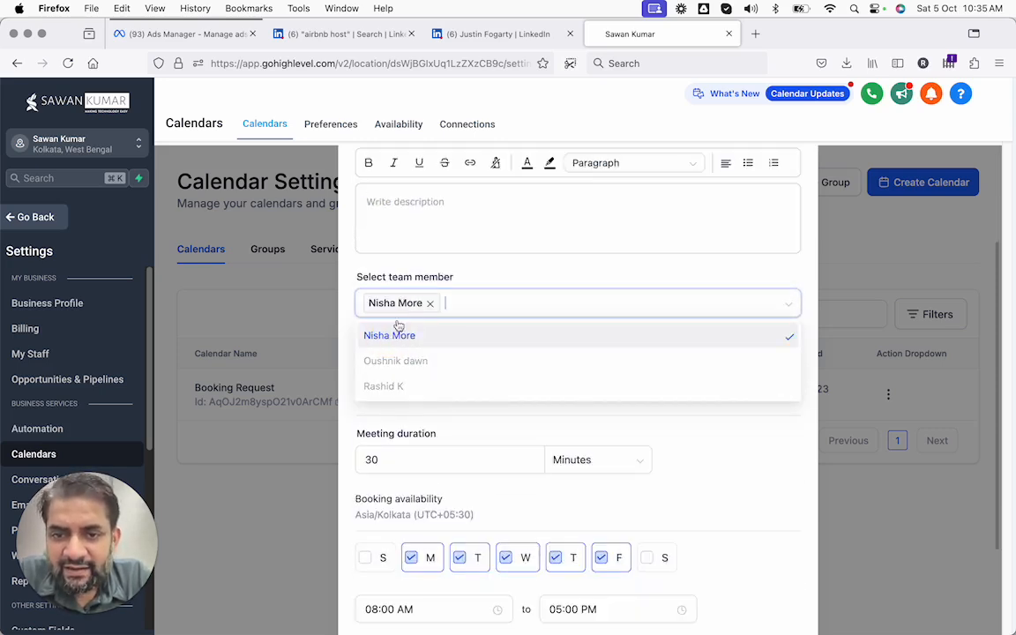
left_click(415, 276)
scroll(476, 351, "up", 2)
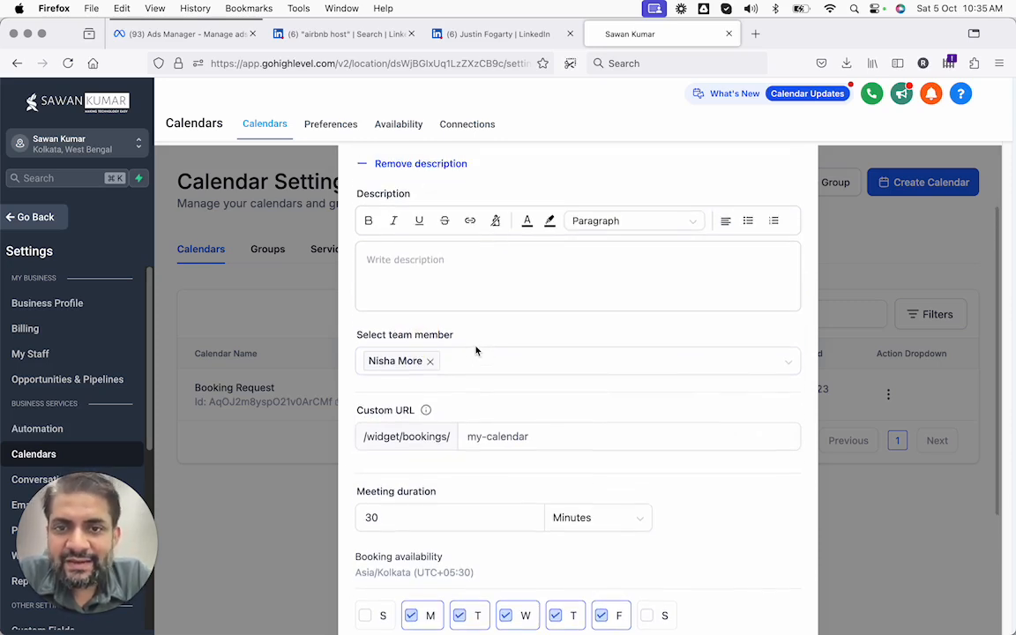
scroll(476, 351, "up", 1)
scroll(476, 352, "down", 2)
Review the custom URL slug and keep the meeting duration at 30 minutes
left_click(486, 421)
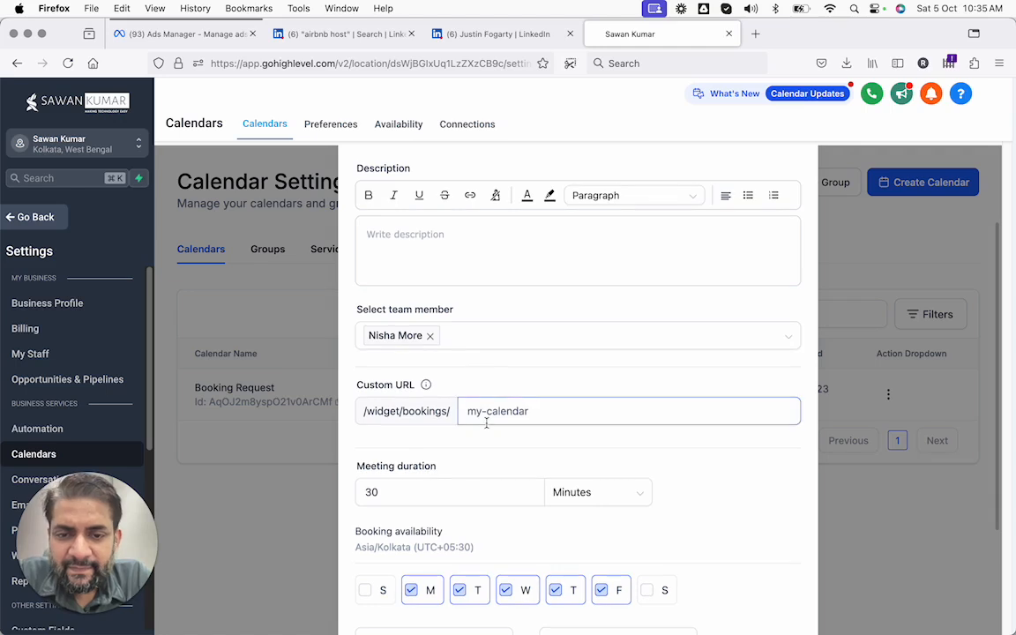
left_click(468, 411)
scroll(485, 414, "down", 3)
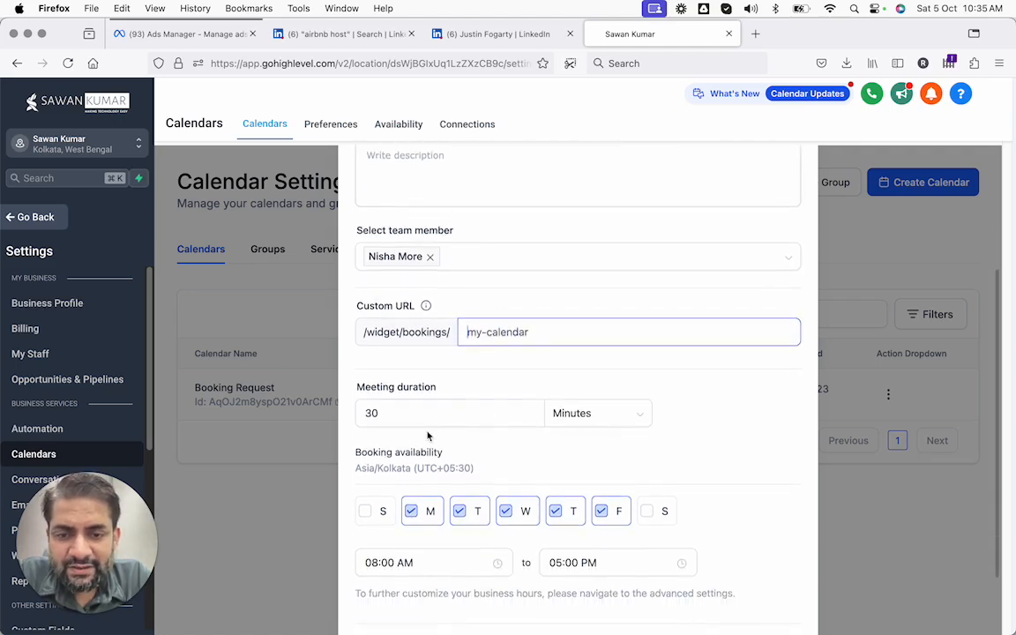
scroll(408, 427, "down", 1)
left_click(404, 381)
left_click(615, 394)
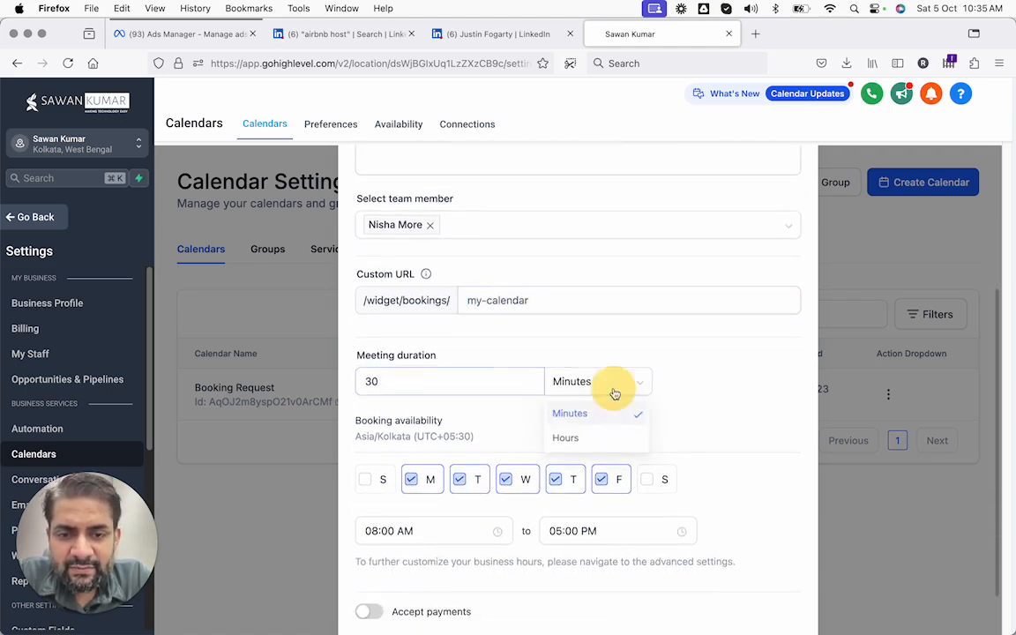
left_click(490, 372)
scroll(492, 369, "down", 1)
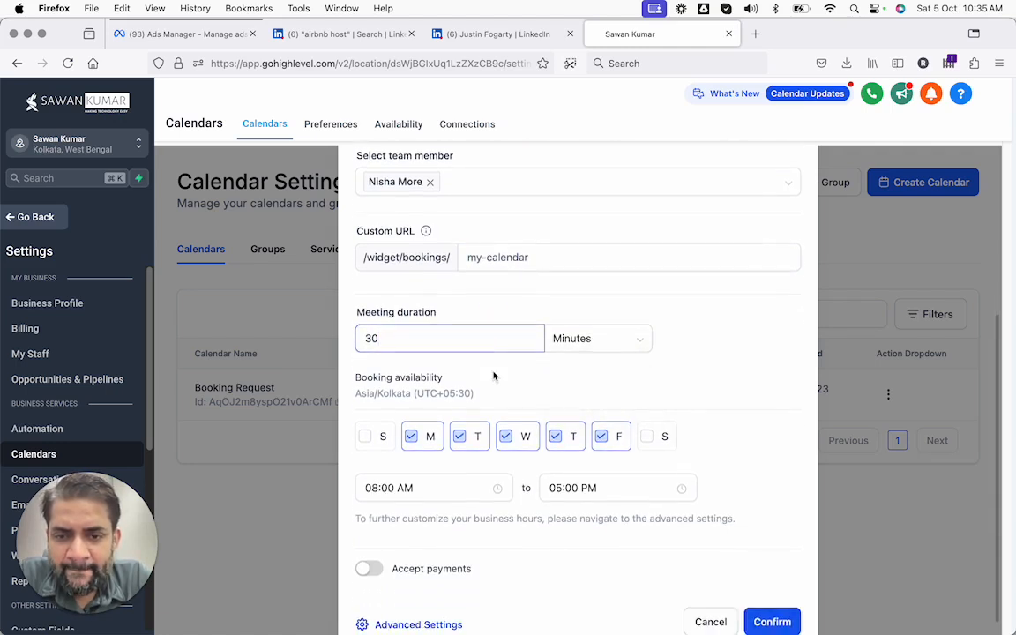
scroll(494, 377, "down", 1)
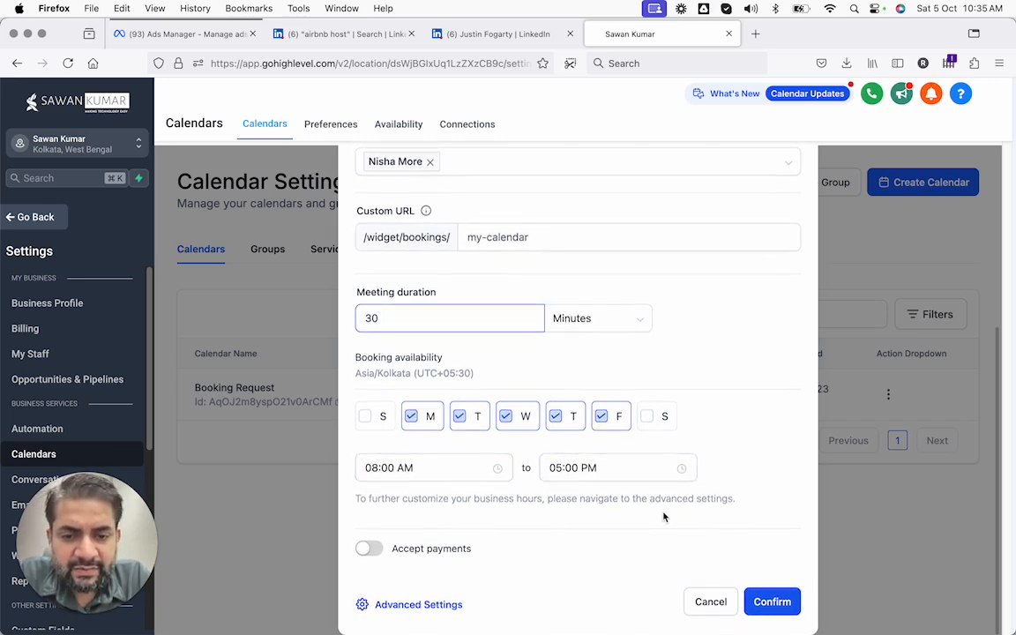
scroll(698, 500, "up", 2)
scroll(699, 556, "down", 2)
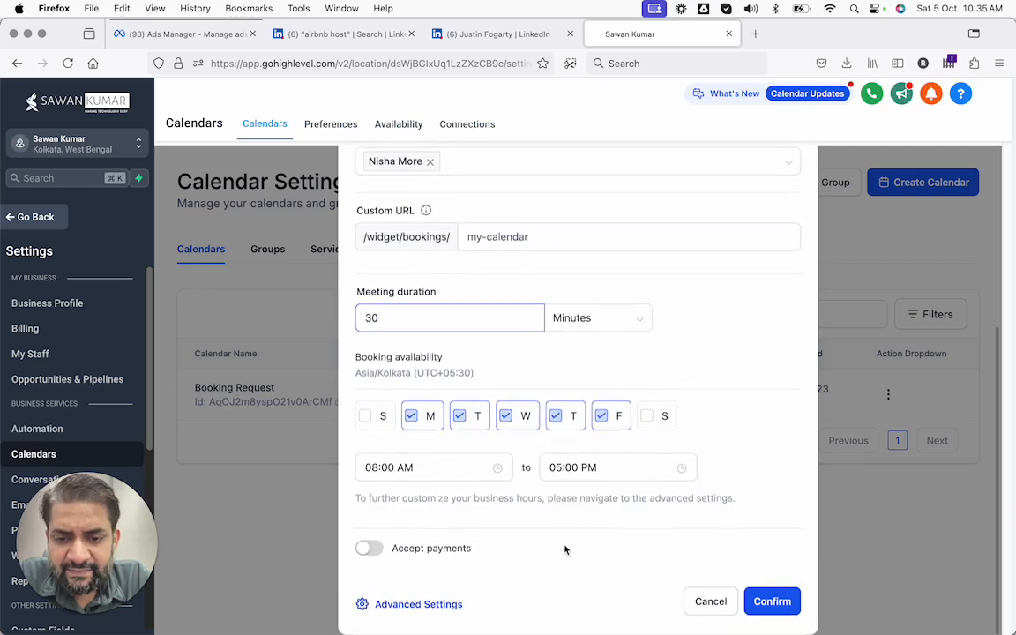
Try enabling payments, look at amount, currency and description, then switch payments back off
left_click(370, 554)
scroll(423, 494, "down", 3)
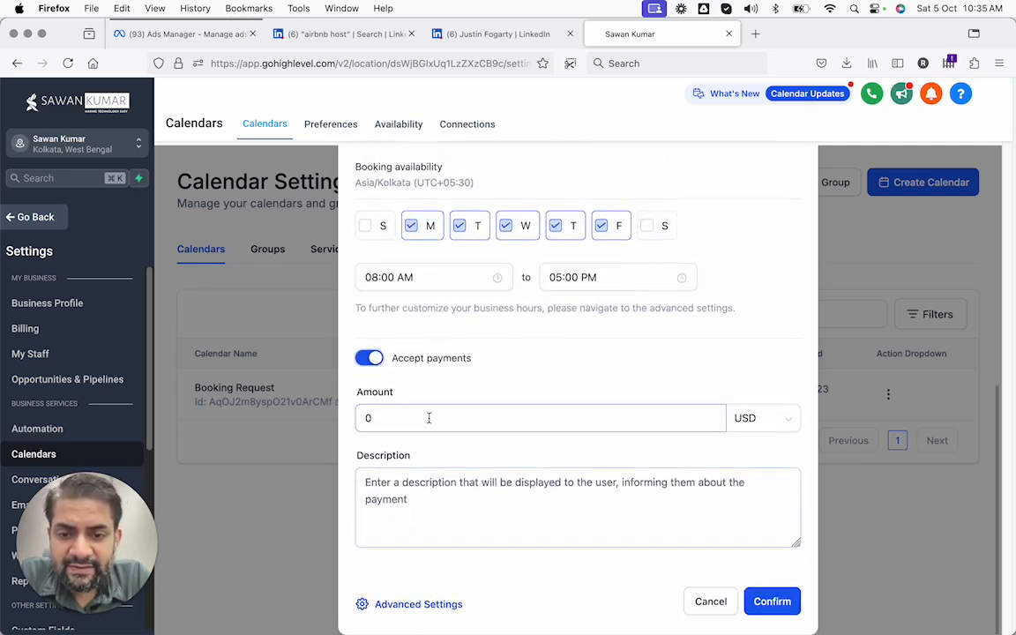
left_click(423, 418)
left_click(778, 416)
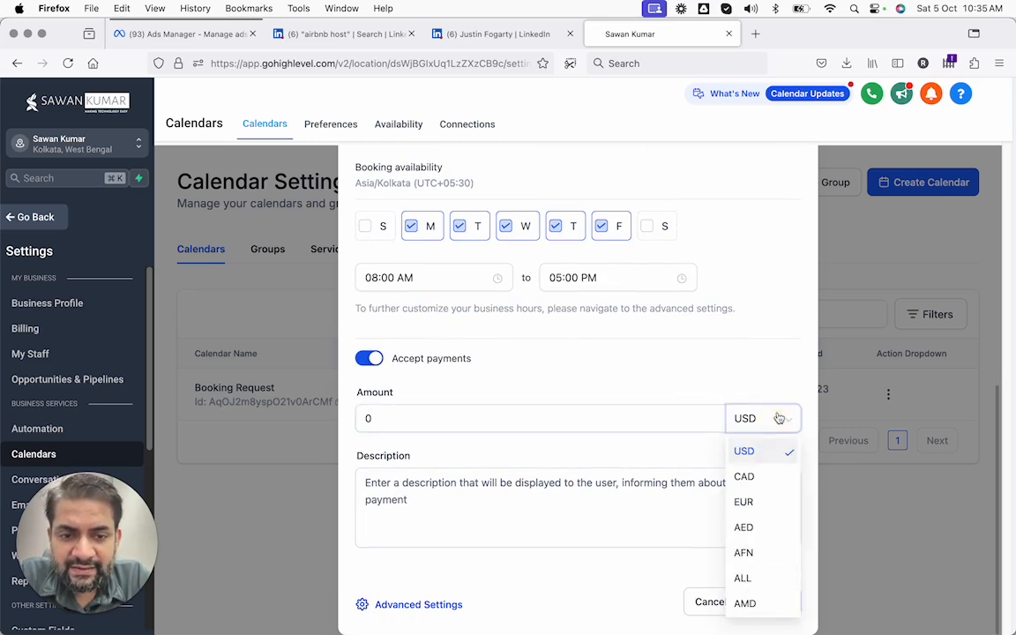
left_click(587, 502)
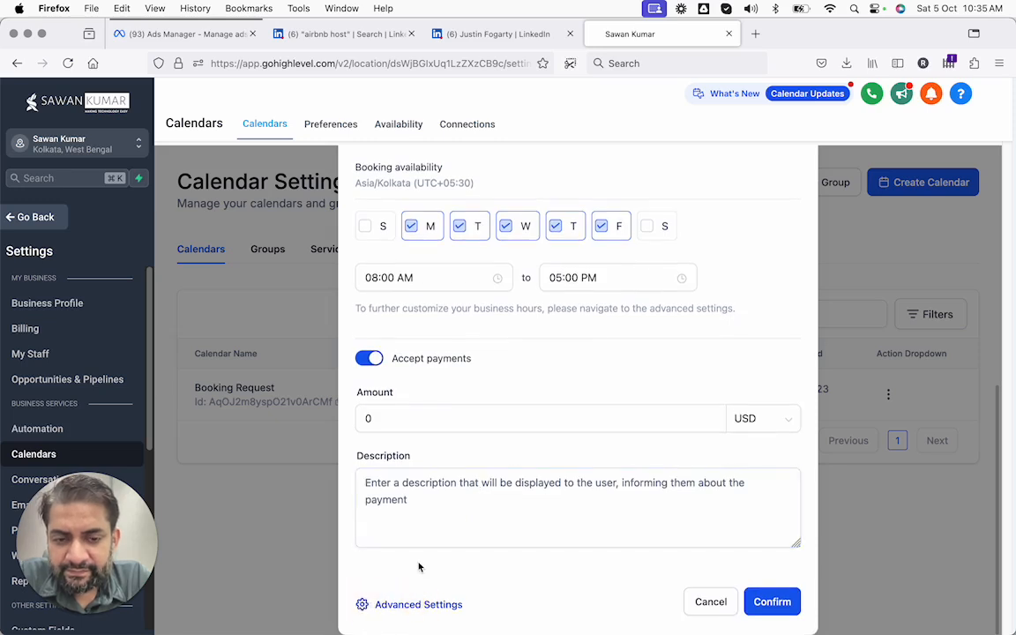
scroll(419, 530, "up", 4)
left_click(367, 486)
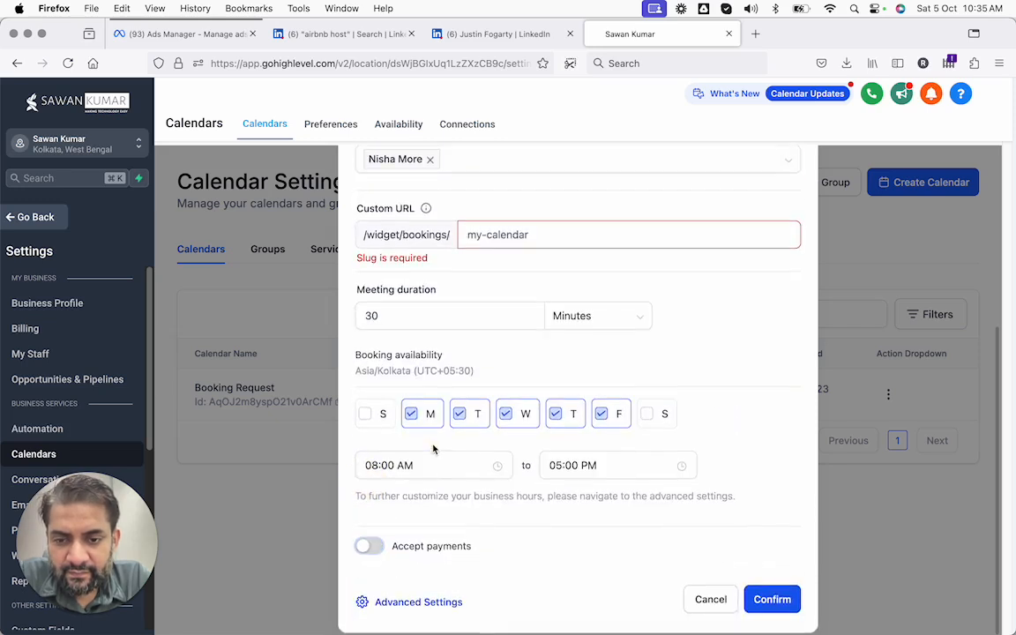
left_click(418, 607)
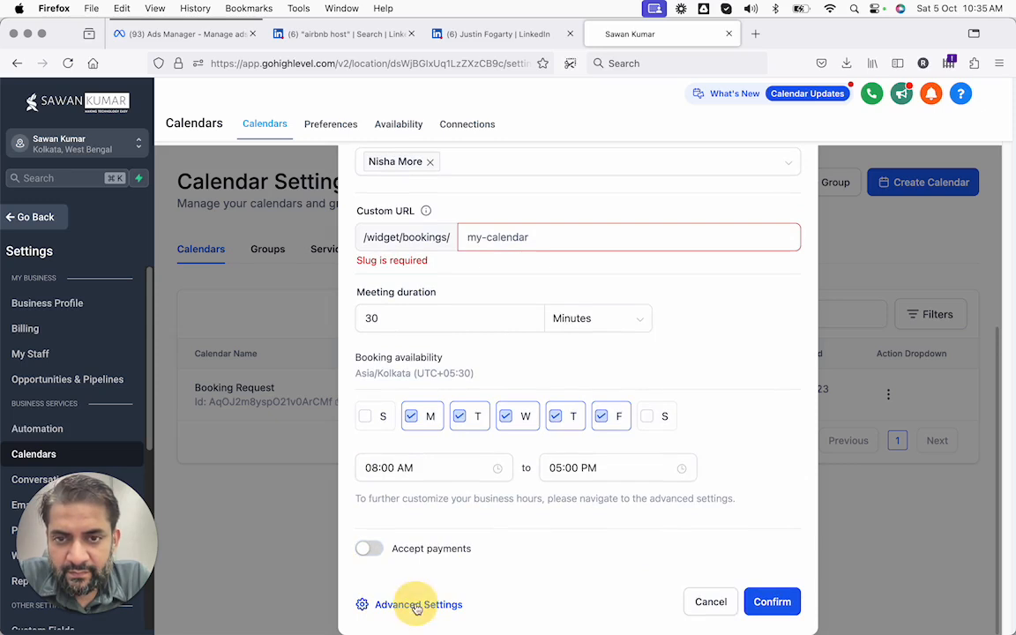
Rewrite the custom URL slug, removing its spaces until it validates, and confirm
left_click(501, 236)
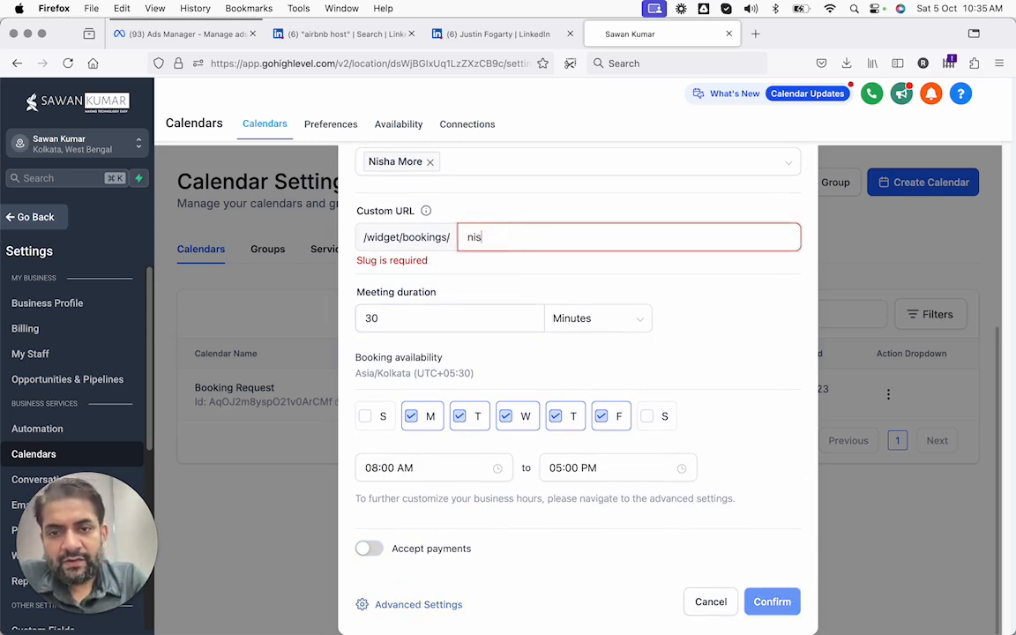
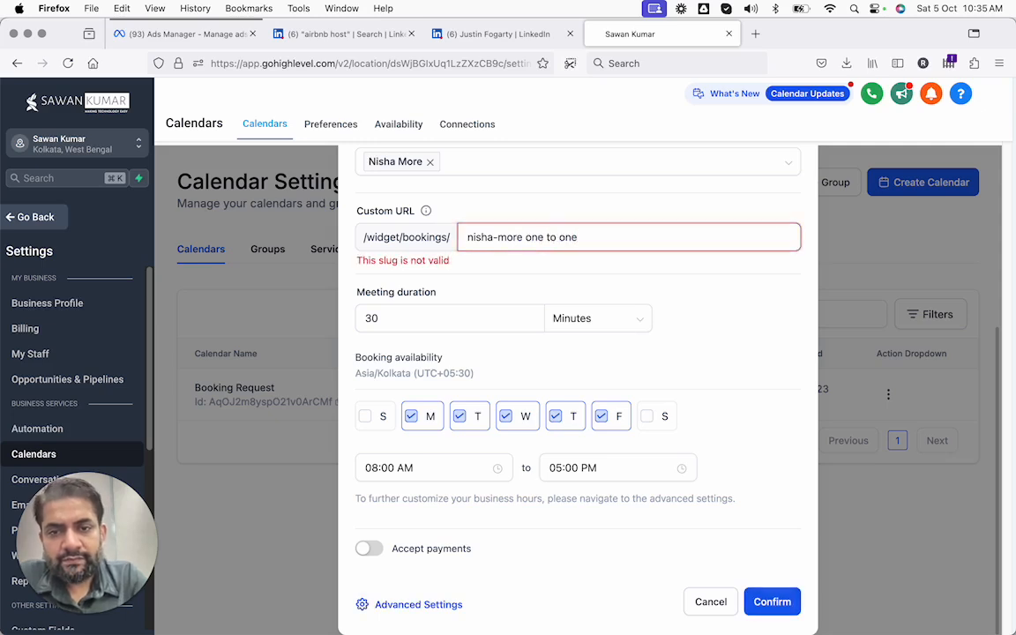
left_click(547, 236)
key("BackSpace")
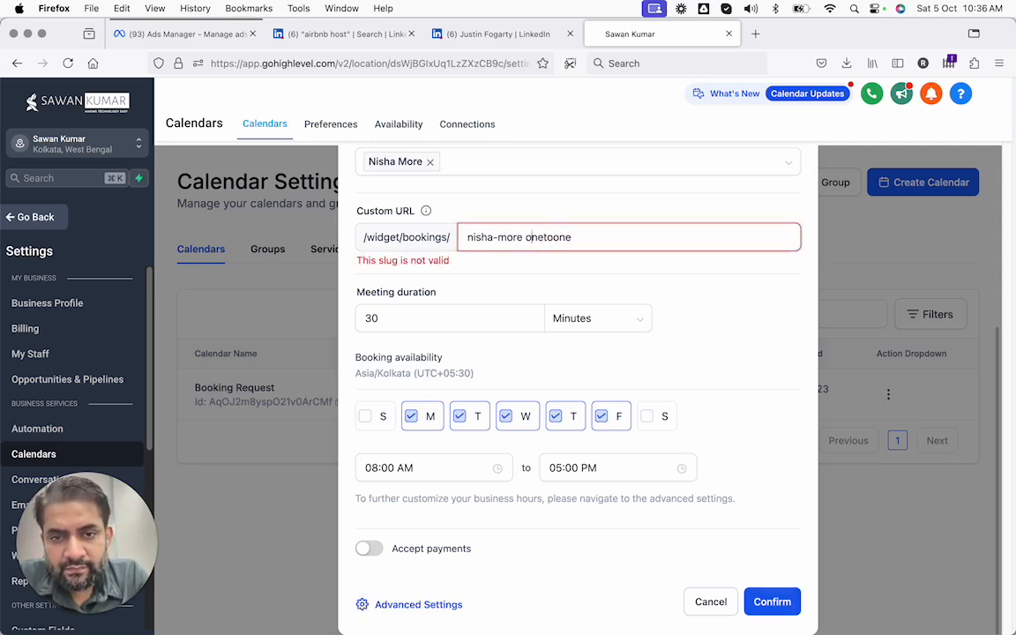
left_click(527, 236)
key("BackSpace")
left_click(532, 267)
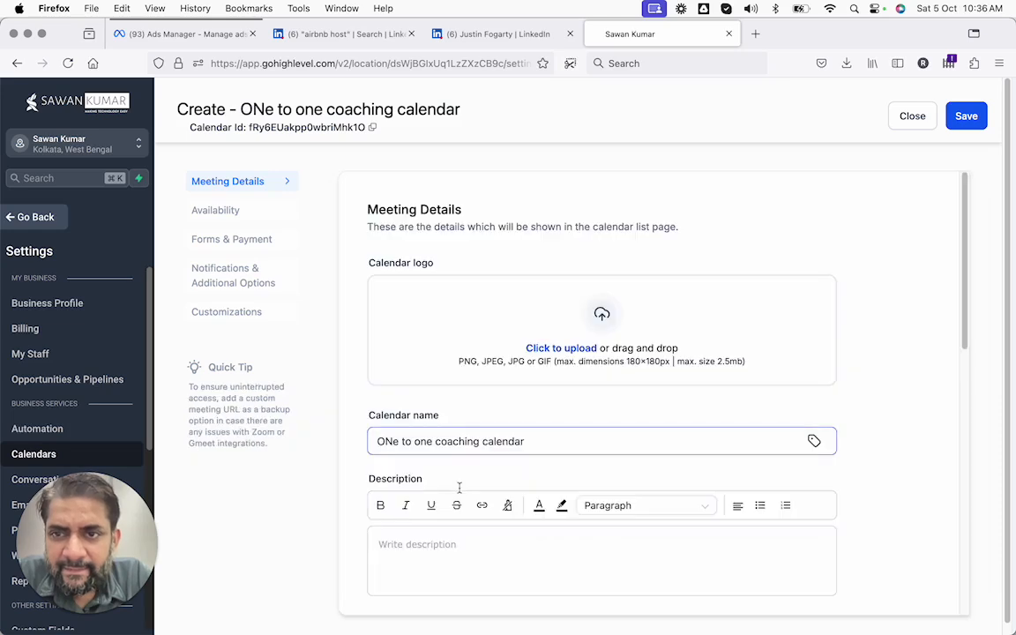
Review Meeting Details: the empty Group list, the booking URL and the {{contact.name}} invite title
scroll(547, 400, "down", 1)
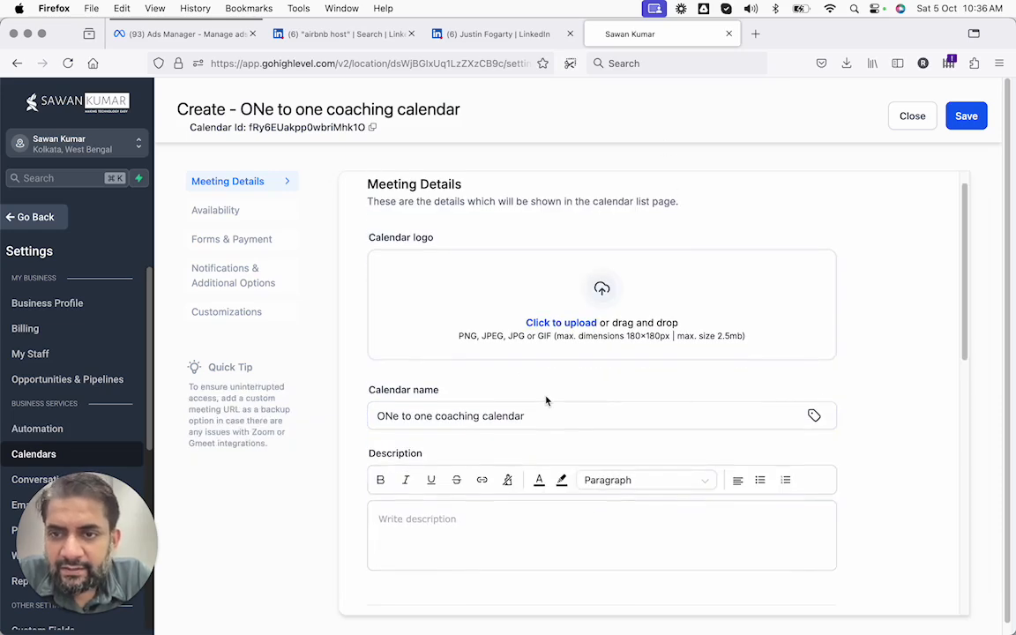
scroll(546, 401, "down", 5)
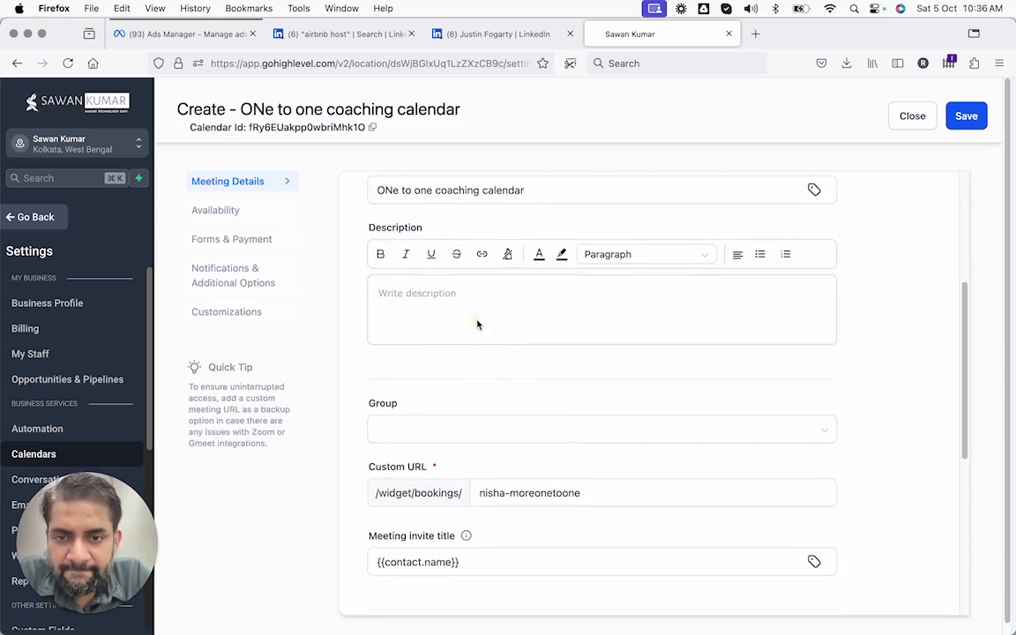
left_click(497, 431)
left_click(489, 394)
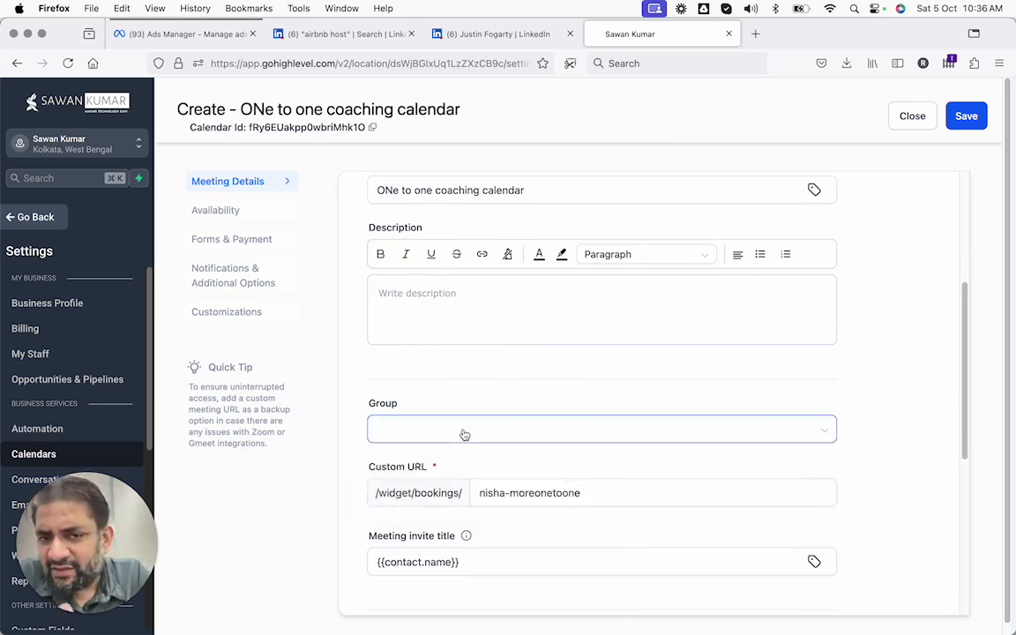
scroll(465, 435, "down", 5)
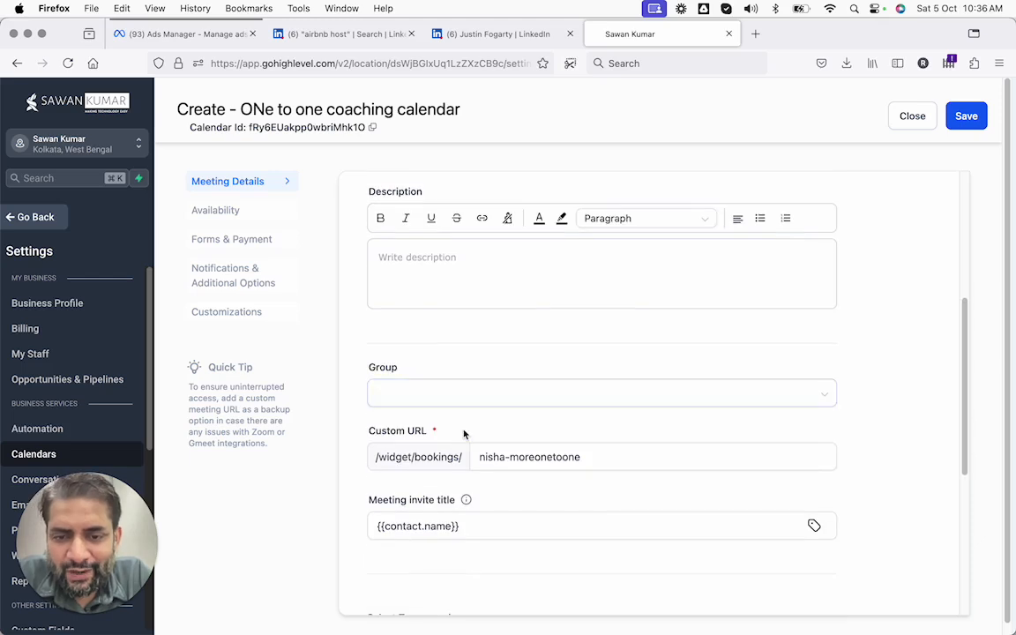
scroll(488, 458, "down", 1)
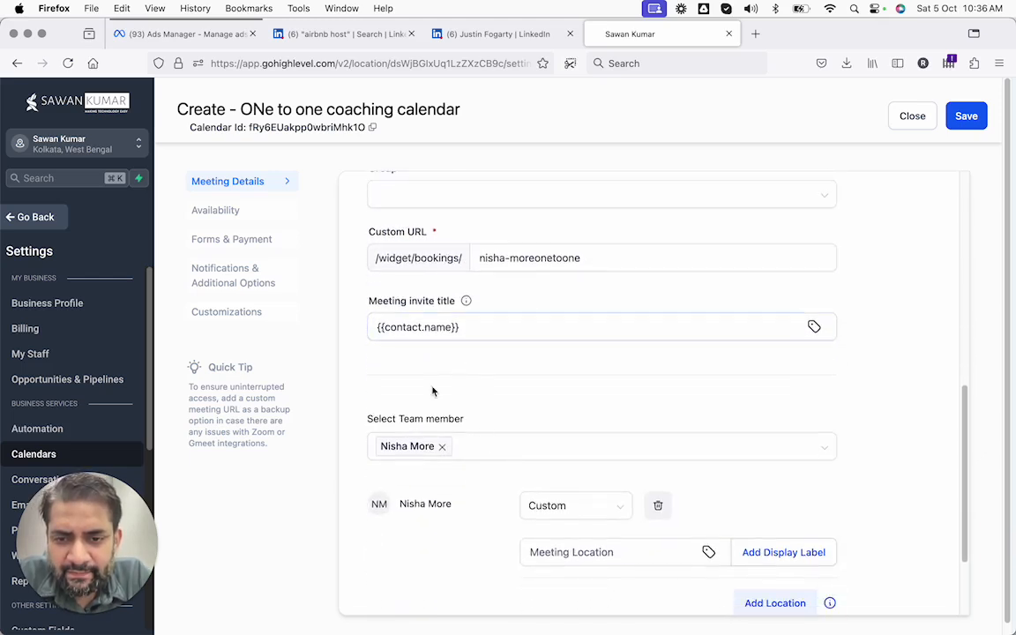
left_click(541, 267)
left_click(408, 322)
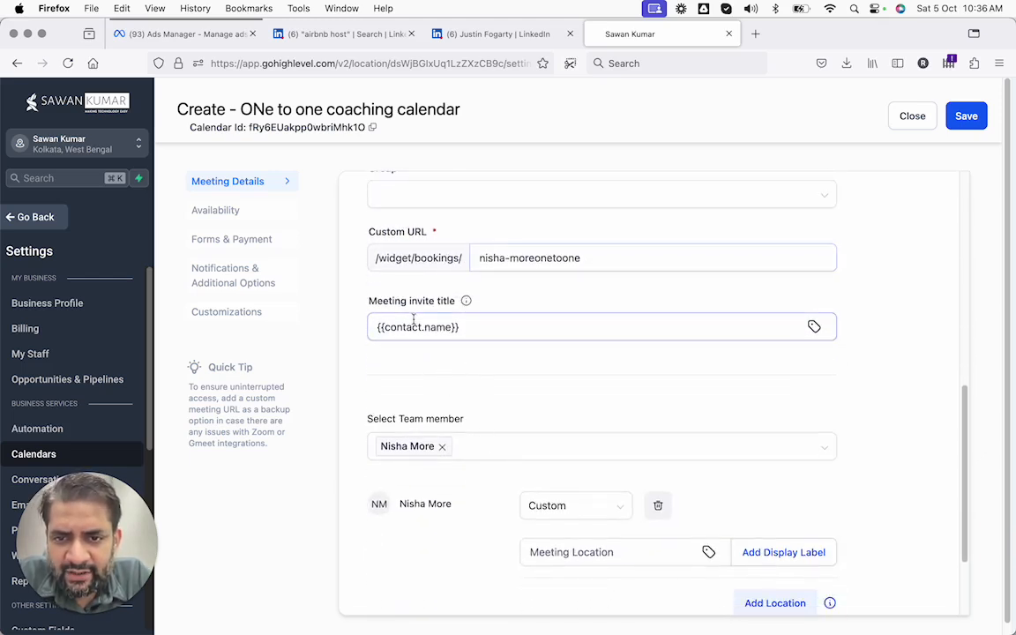
left_click_drag(369, 301, 450, 304)
scroll(406, 313, "down", 5)
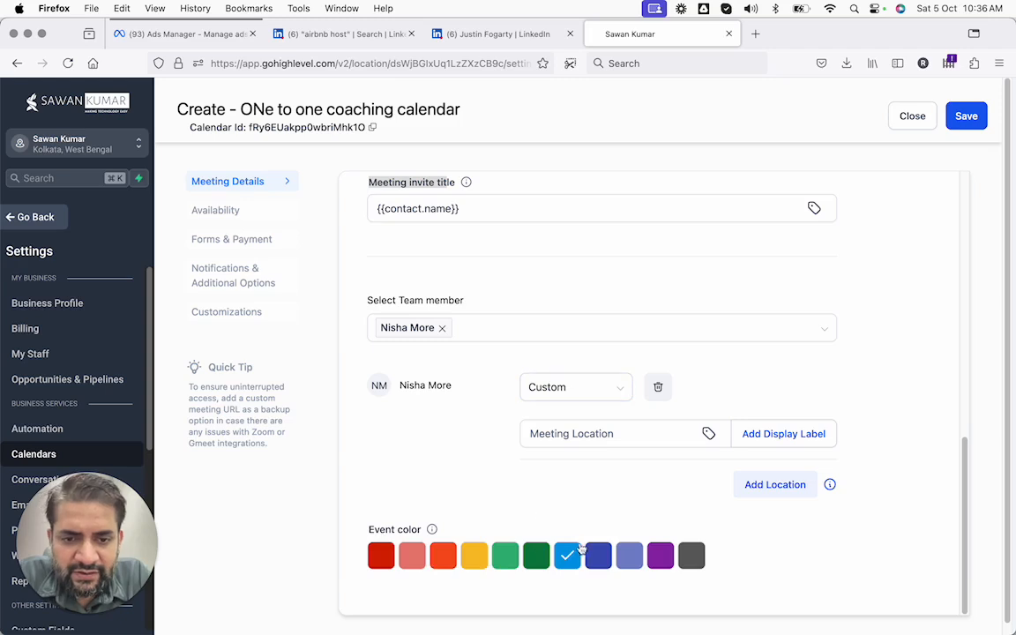
Set the team member's meeting location to Google Meet after Zoom proves unavailable
left_click(597, 433)
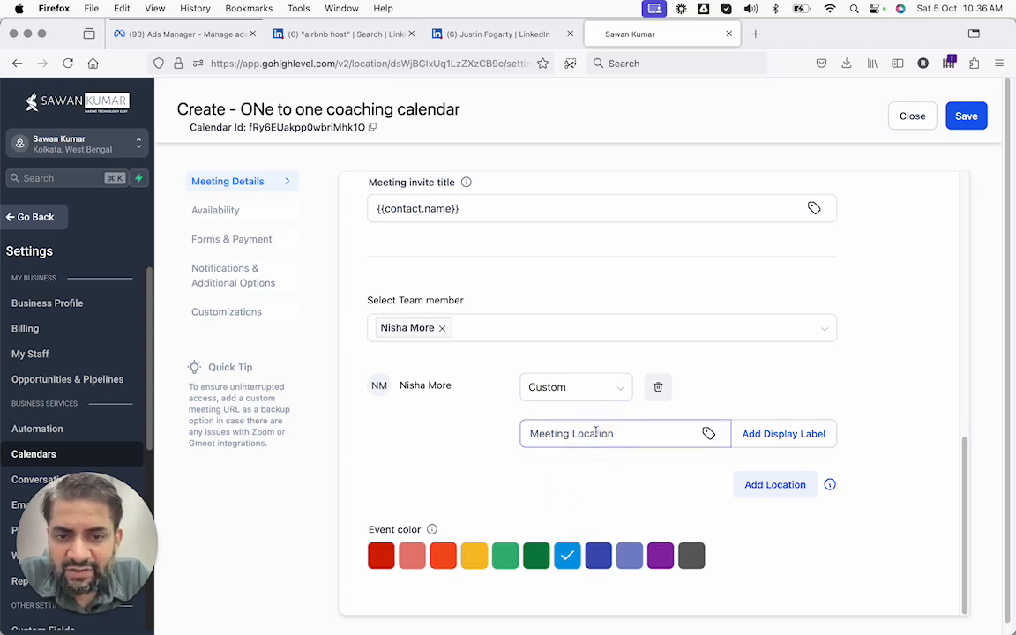
left_click(620, 393)
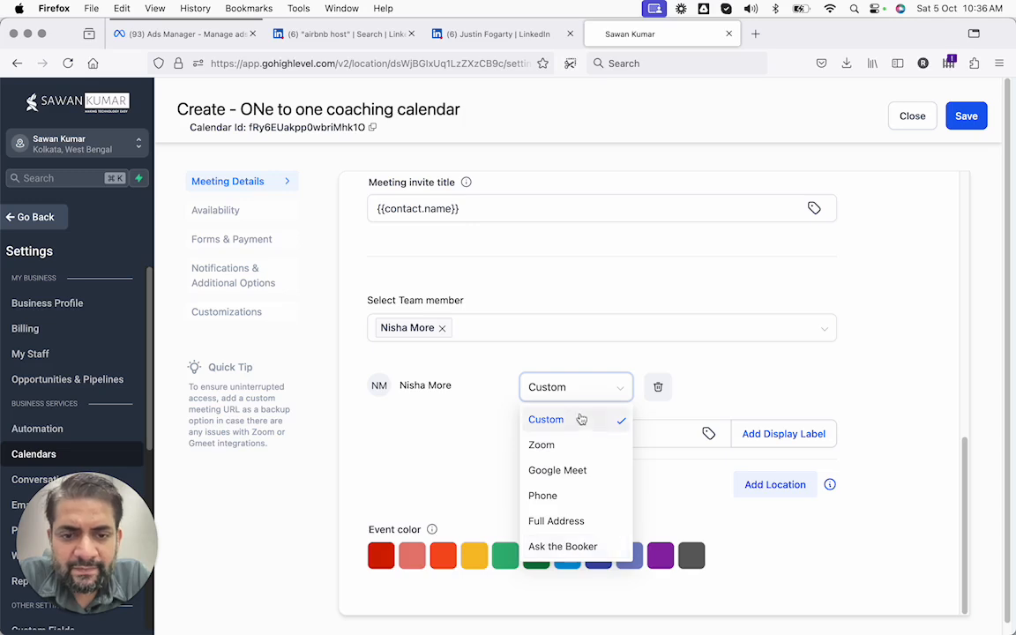
left_click(576, 396)
left_click(576, 397)
left_click(554, 444)
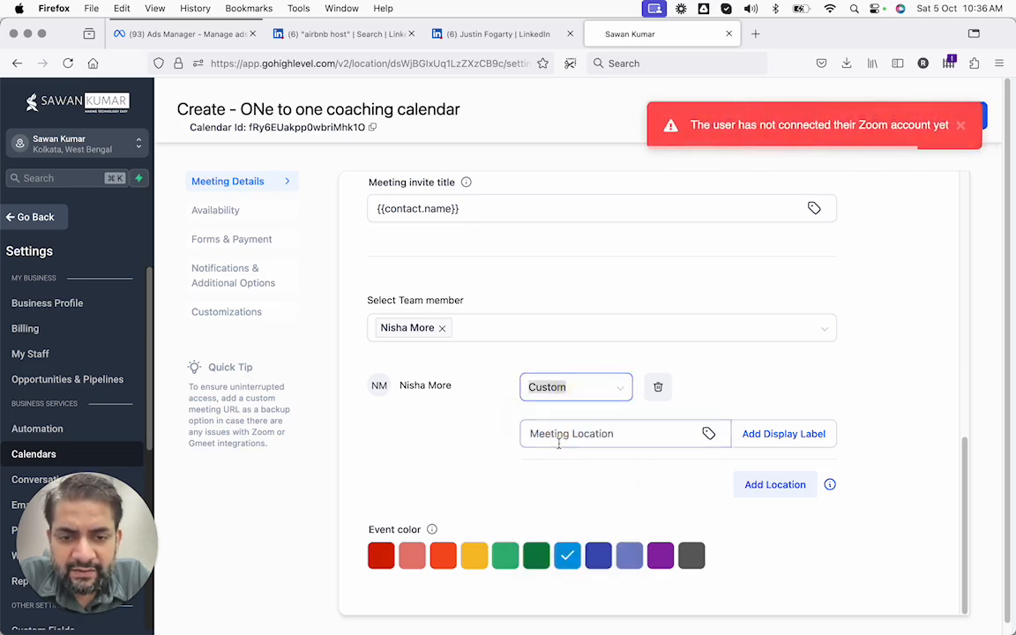
left_click(584, 388)
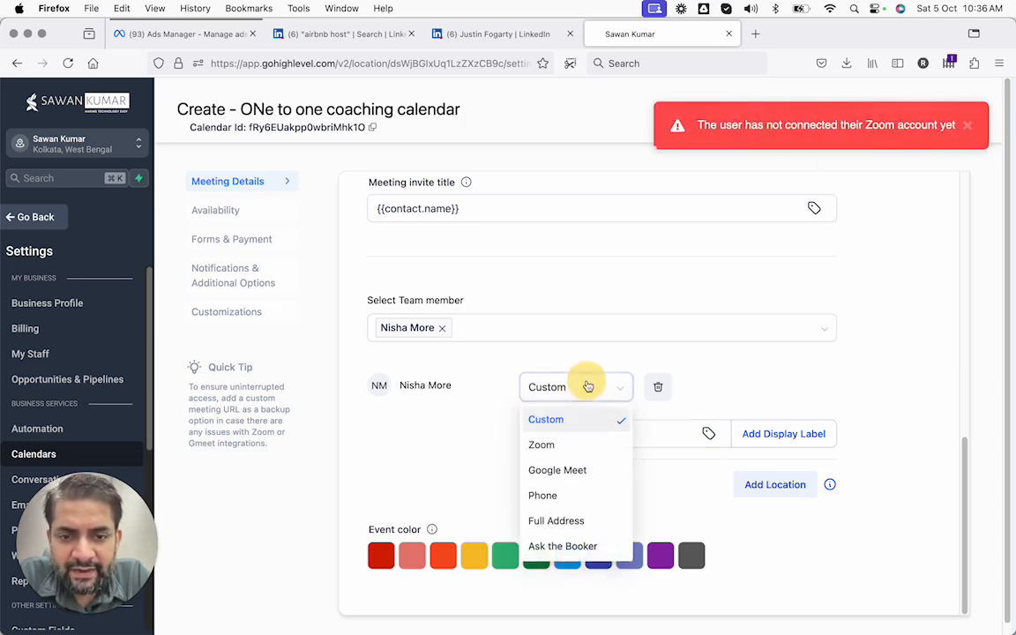
left_click(589, 445)
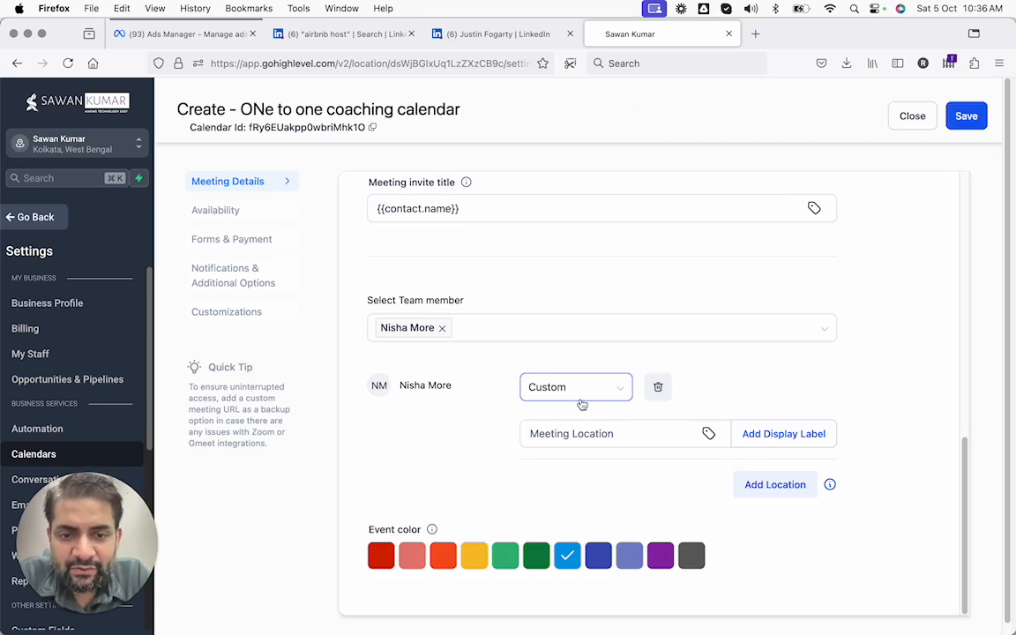
left_click(583, 394)
left_click(557, 470)
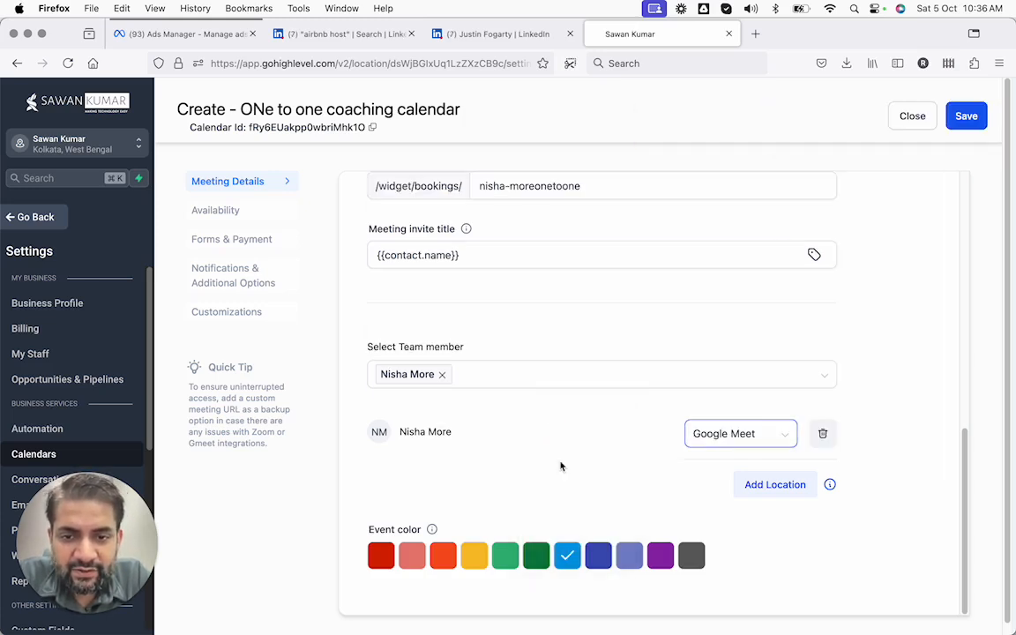
left_click(593, 429)
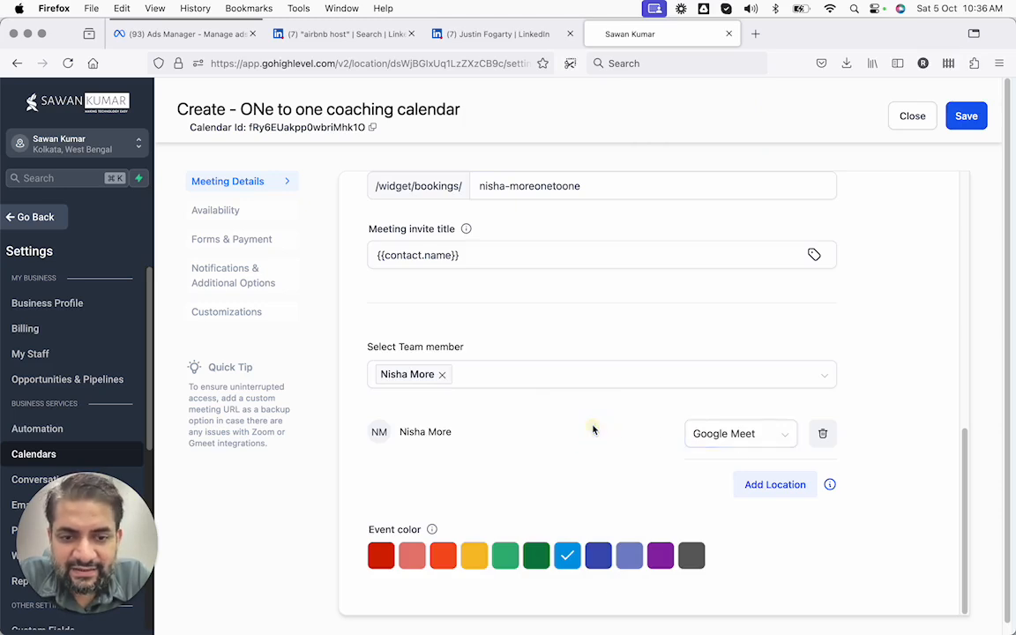
scroll(593, 429, "down", 1)
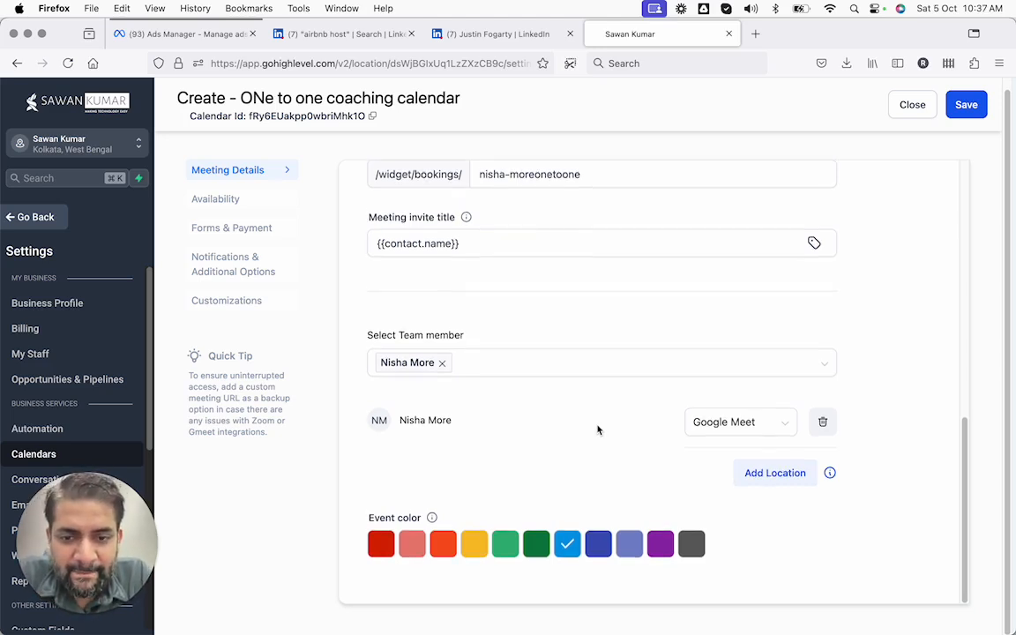
scroll(597, 429, "up", 5)
scroll(597, 425, "up", 10)
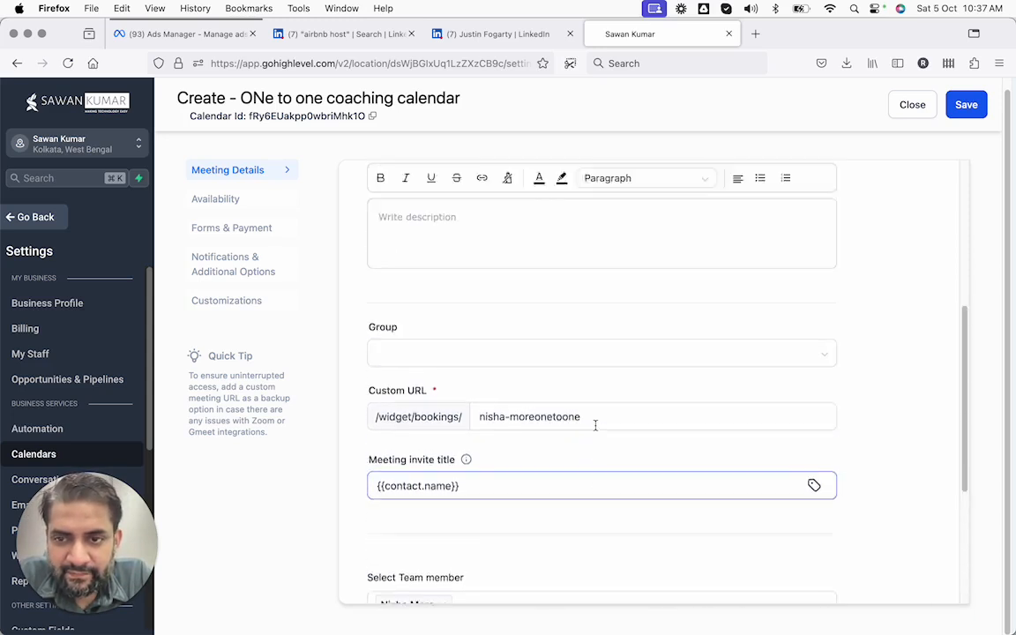
scroll(595, 425, "down", 6)
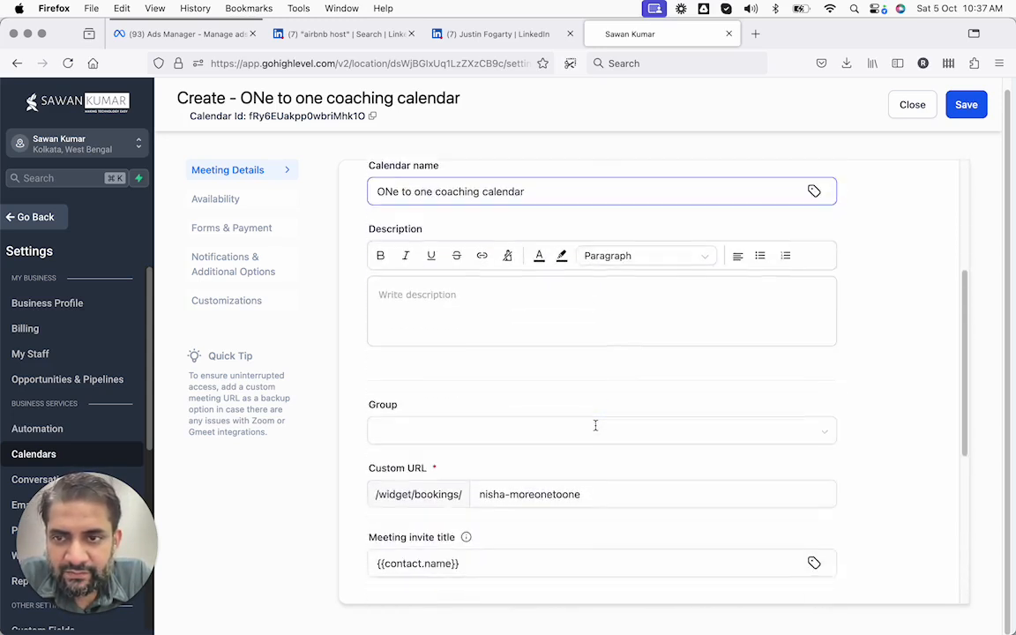
In Availability, change Monday's end time to 10:00 AM
left_click(243, 199)
scroll(382, 261, "up", 3)
scroll(384, 261, "up", 2)
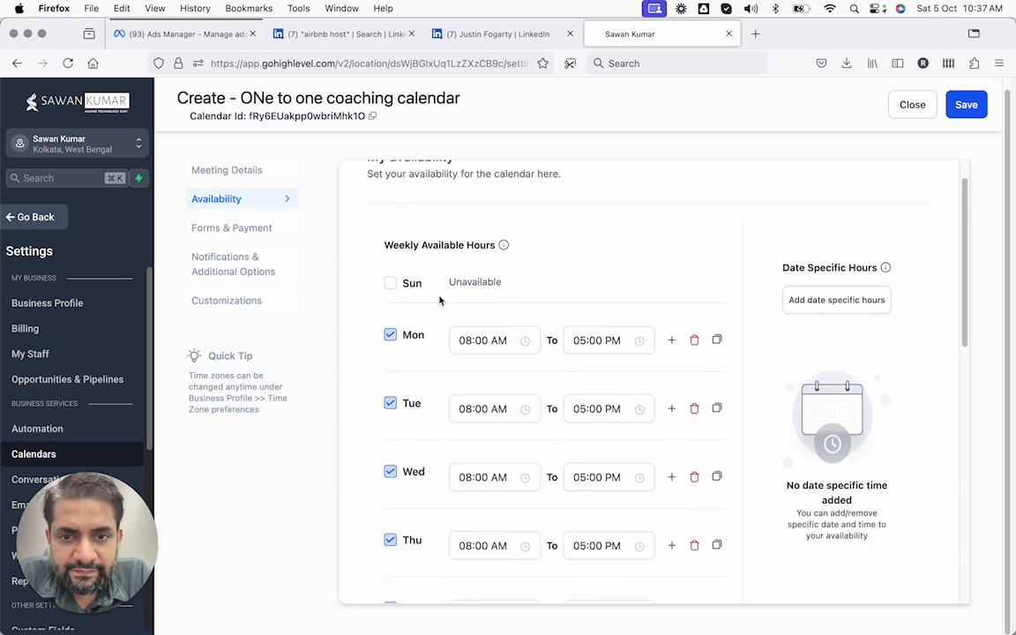
scroll(388, 339, "up", 2)
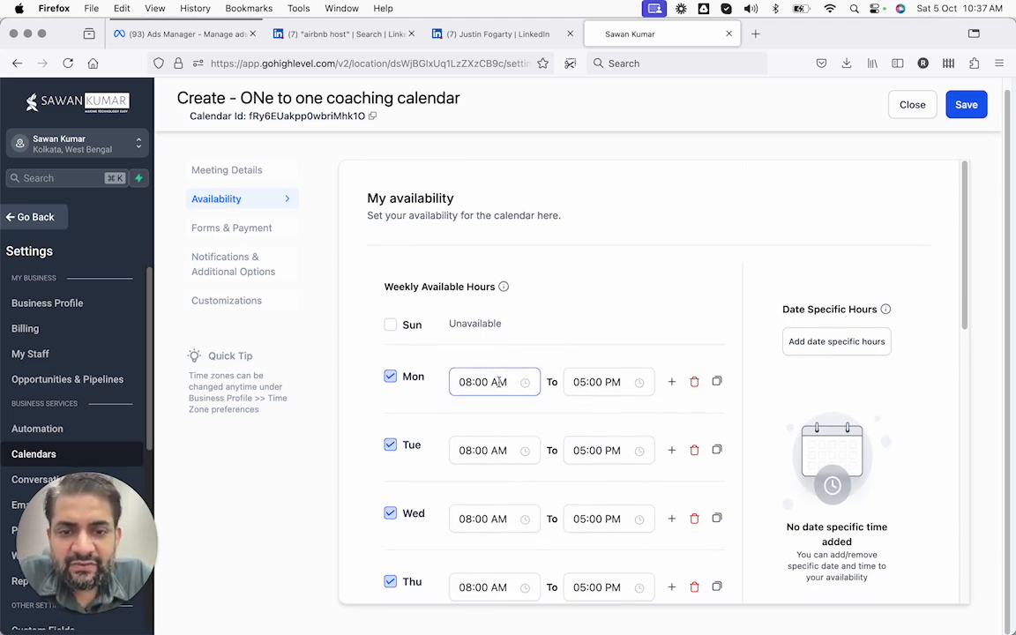
left_click(602, 382)
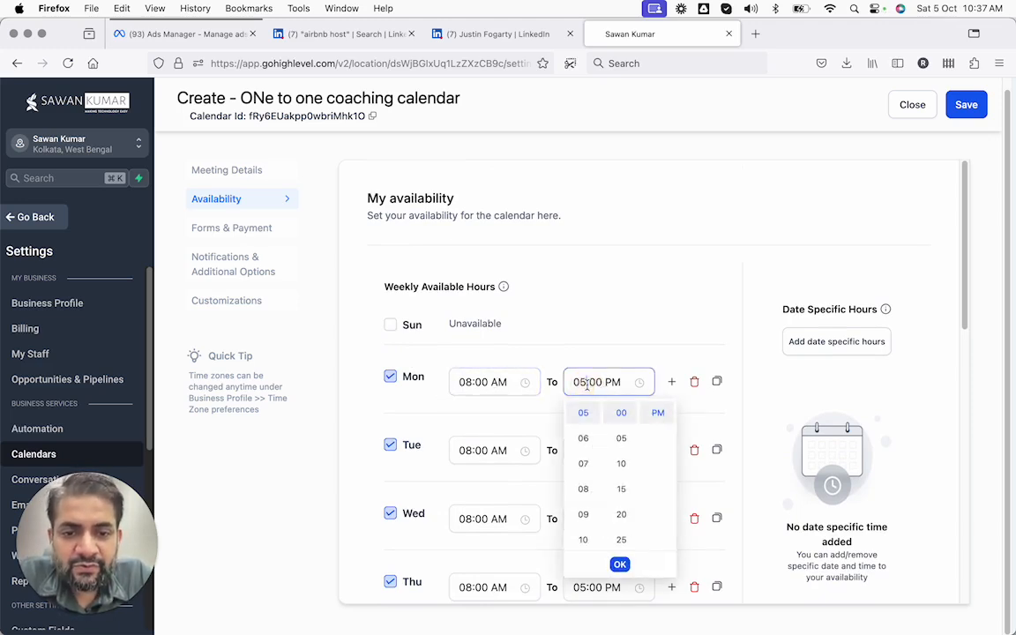
left_click(652, 415)
scroll(586, 475, "down", 5)
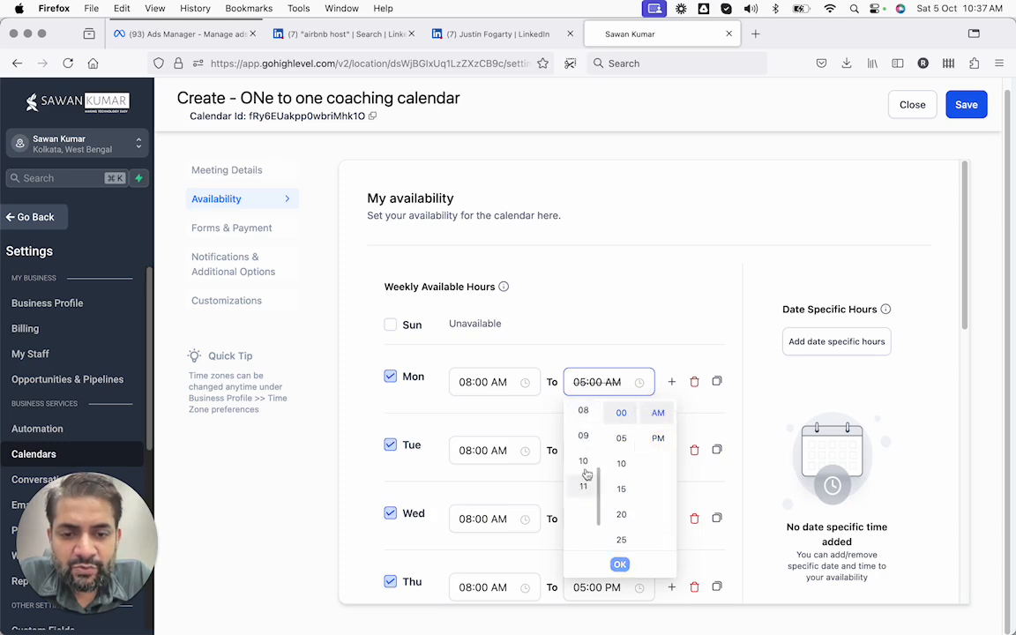
left_click(621, 565)
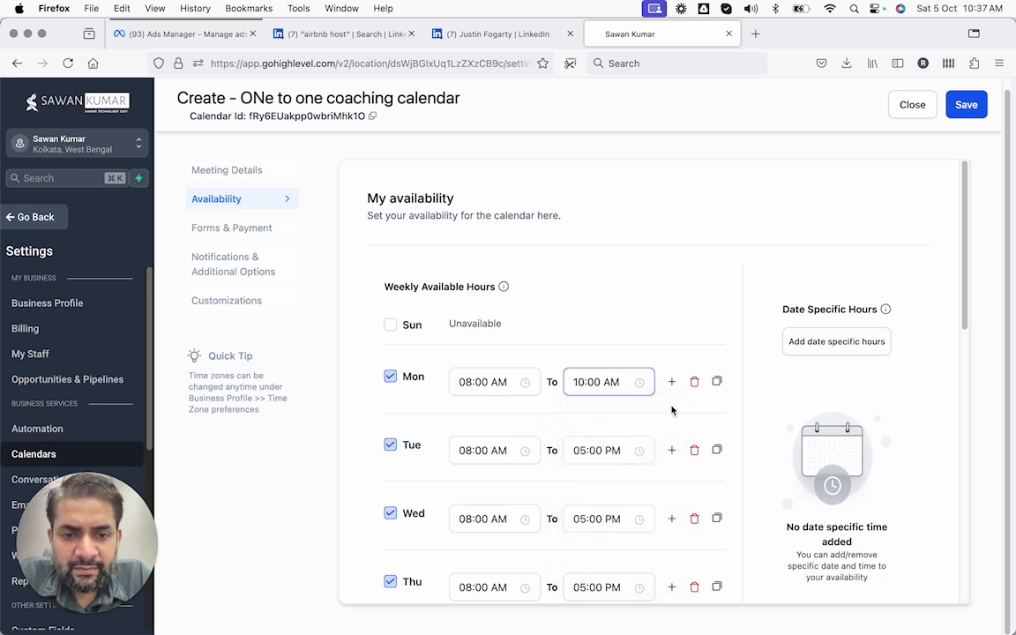
Add three more Monday slots: 11 AM–12 PM, 1–2 PM and 3–4 PM
left_click(668, 381)
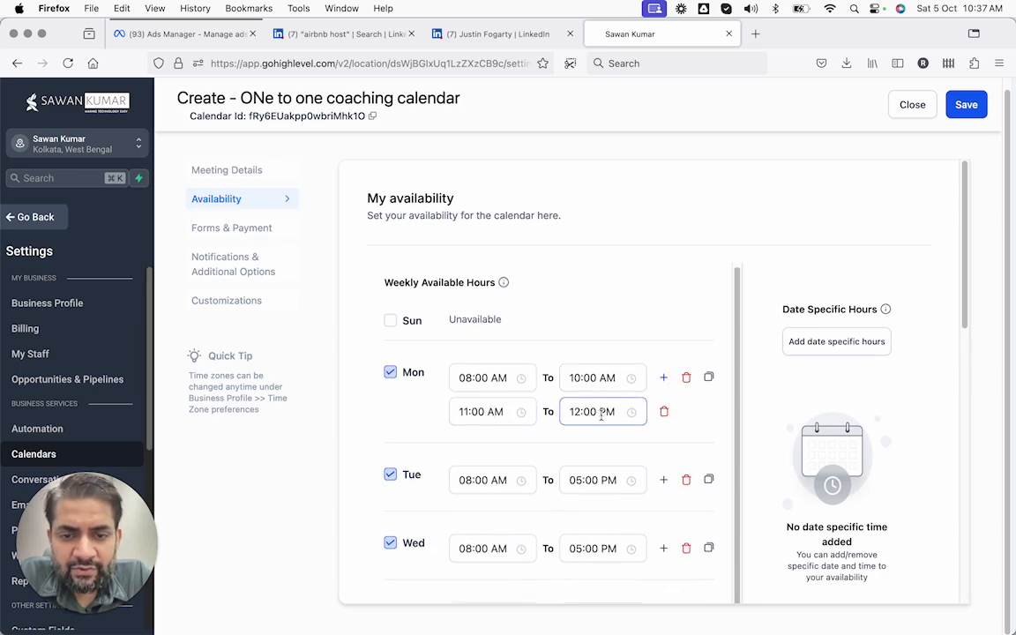
scroll(618, 389, "down", 1)
left_click(665, 356)
left_click(664, 357)
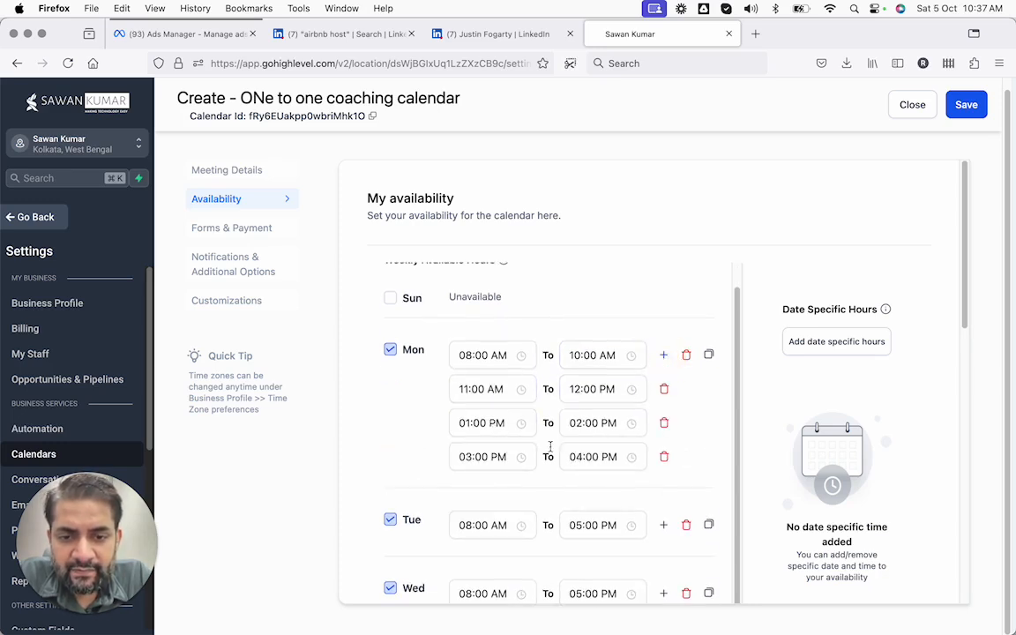
scroll(551, 470, "down", 10)
scroll(517, 522, "down", 3)
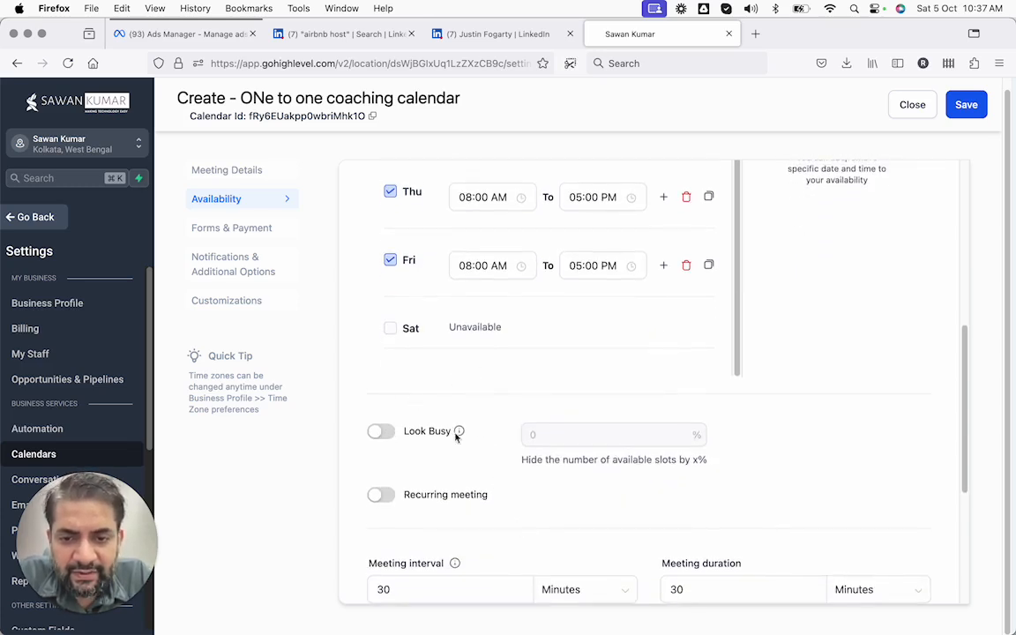
Switch on Look Busy and edit its slot percentage
left_click(385, 433)
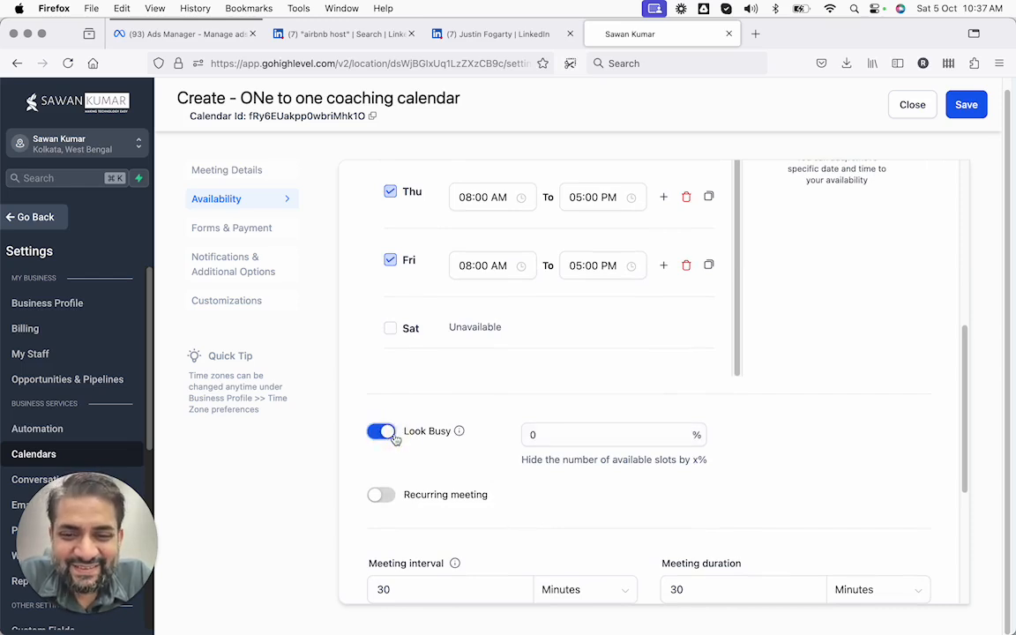
left_click(539, 438)
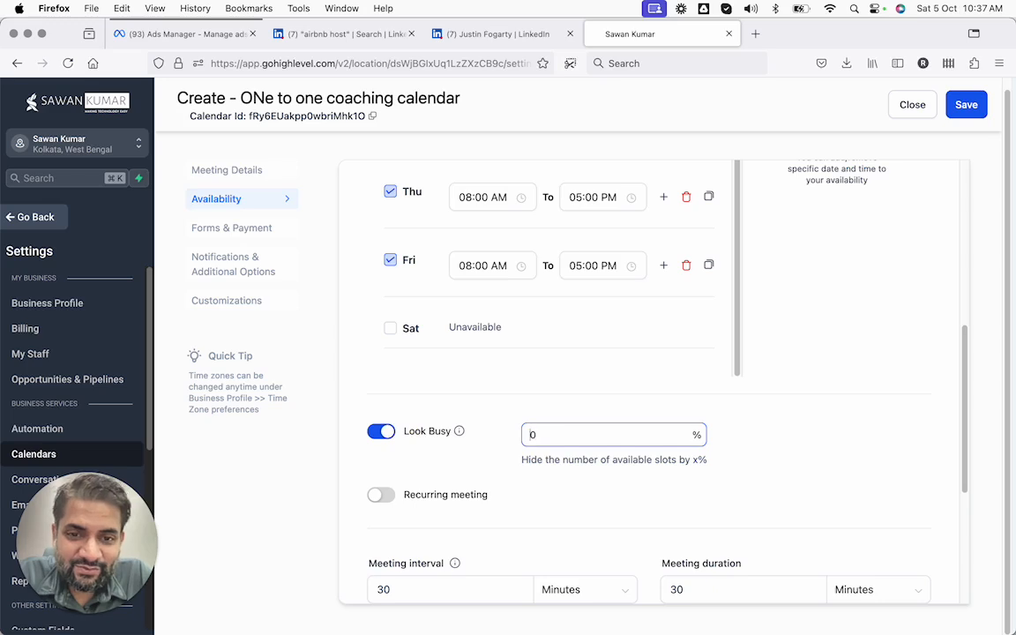
left_click(520, 423)
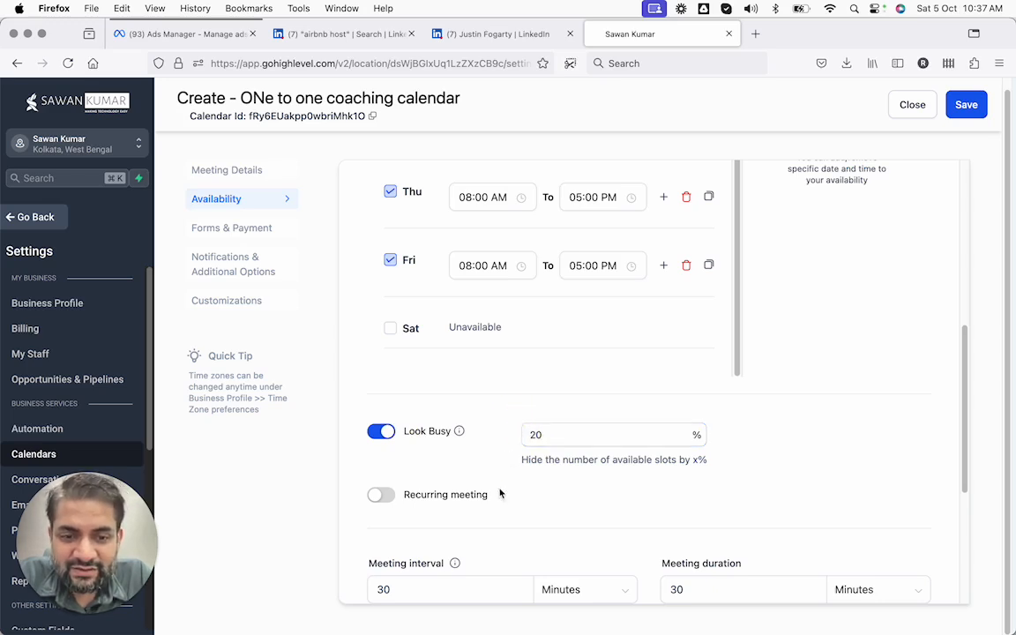
Turn on recurring meetings, keeping Daily repeat for 1 time and skipping unavailable slots
scroll(500, 492, "down", 1)
scroll(499, 494, "down", 2)
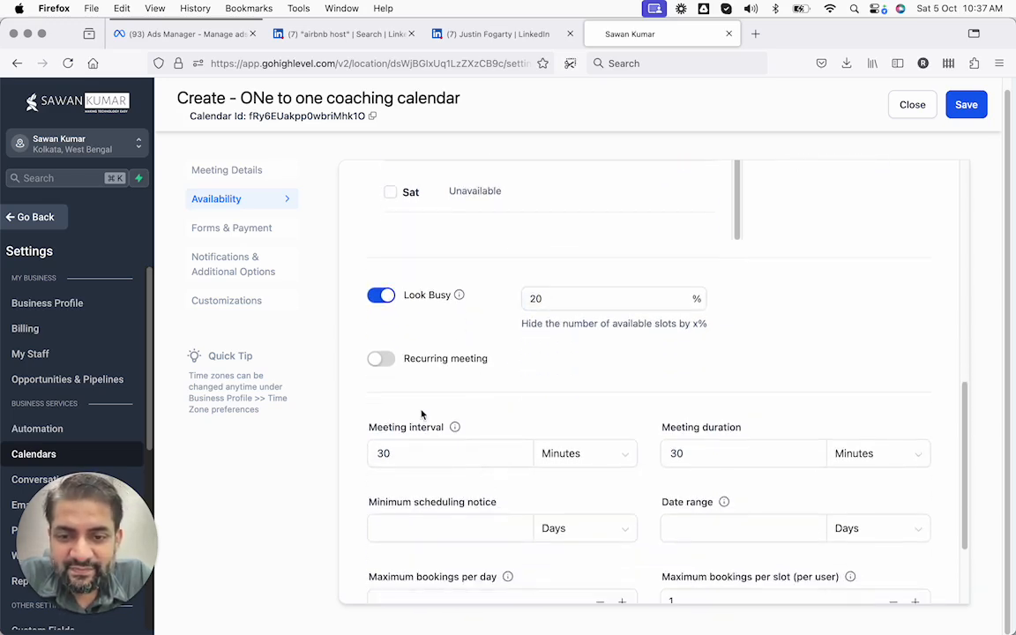
left_click(379, 362)
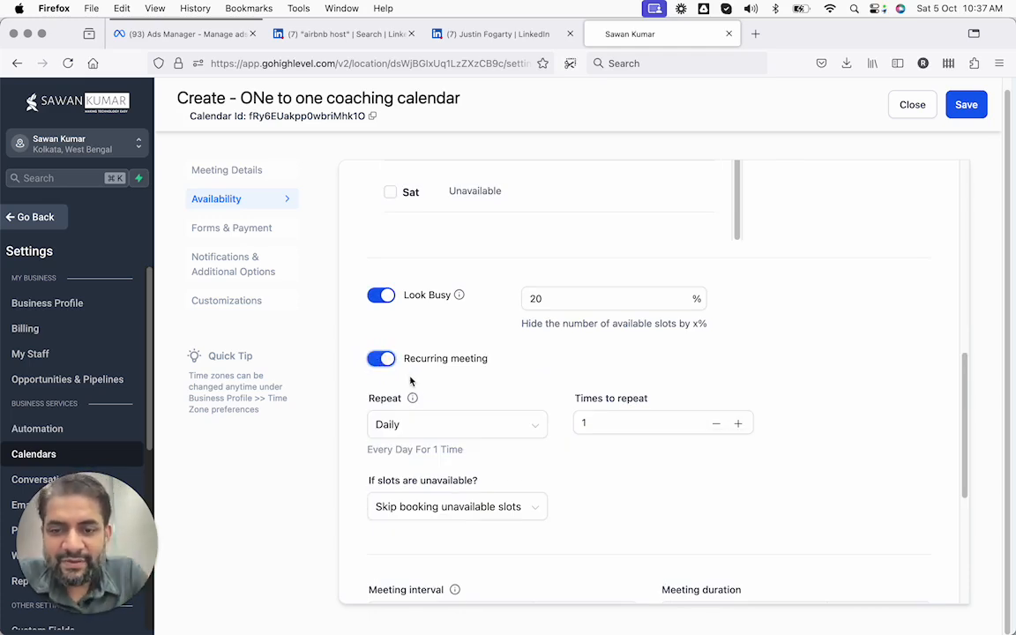
left_click(431, 425)
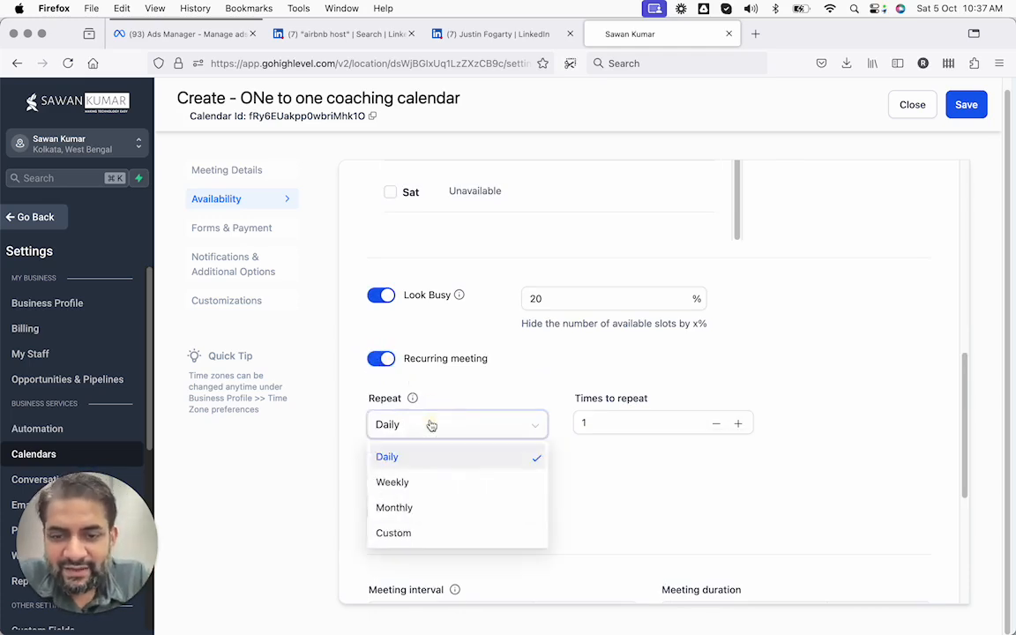
left_click(493, 413)
scroll(637, 420, "down", 5)
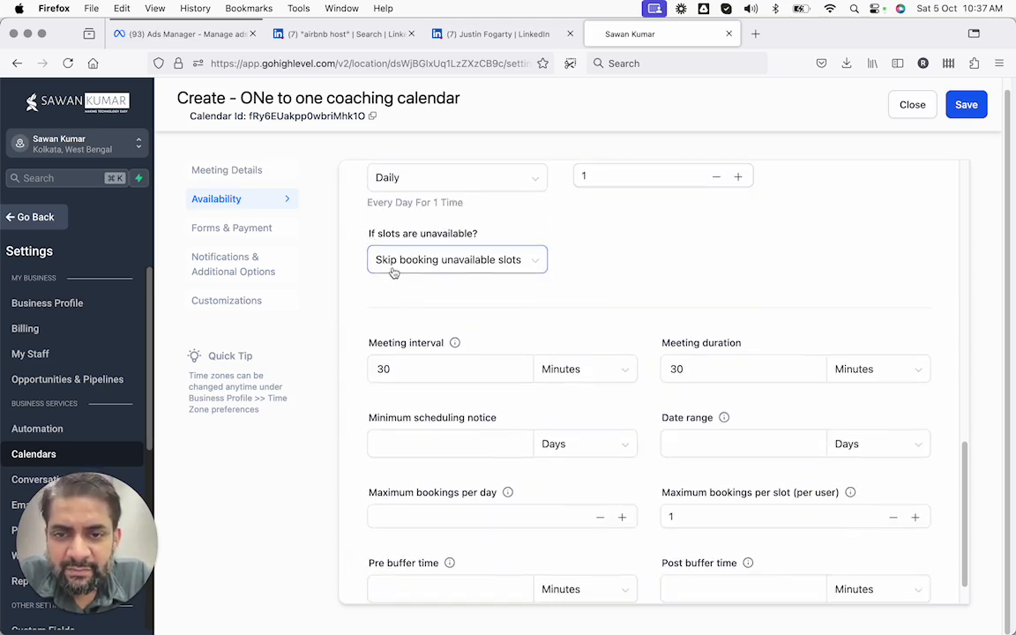
scroll(468, 273, "down", 1)
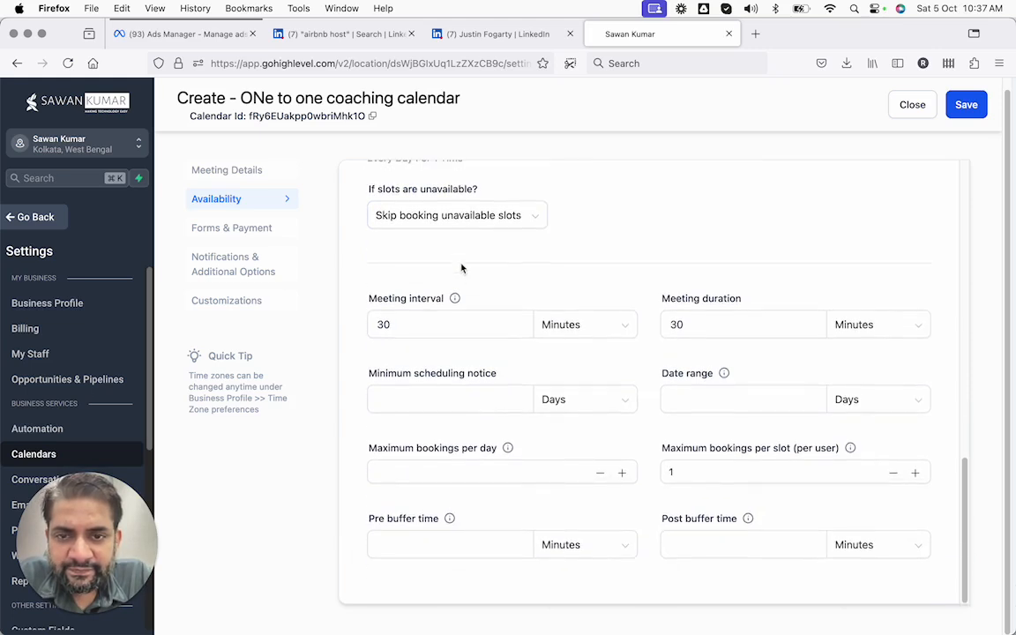
left_click_drag(408, 325, 365, 323)
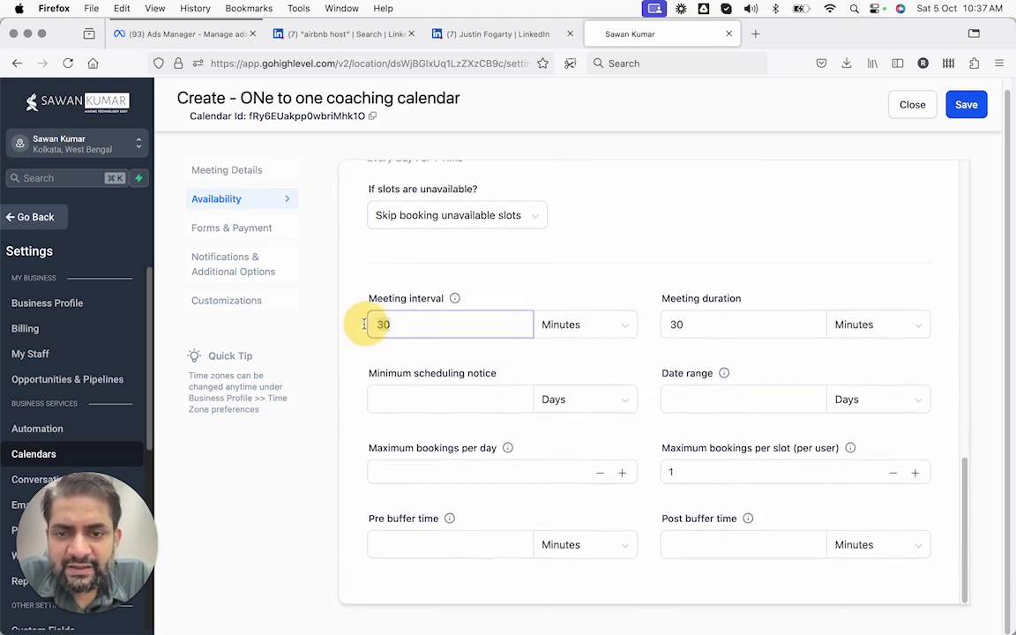
left_click(697, 323)
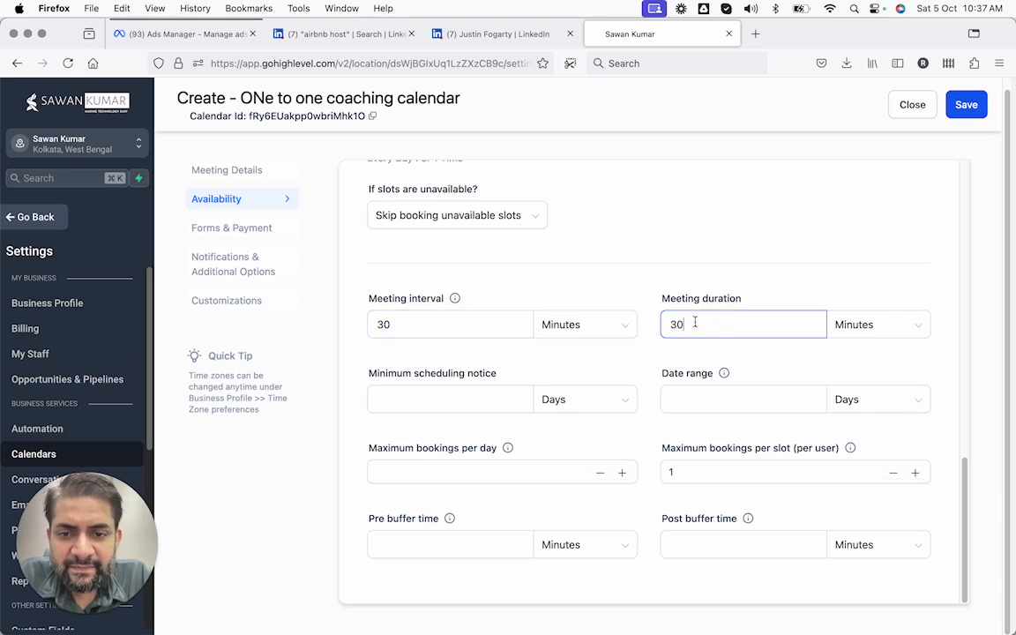
left_click(420, 391)
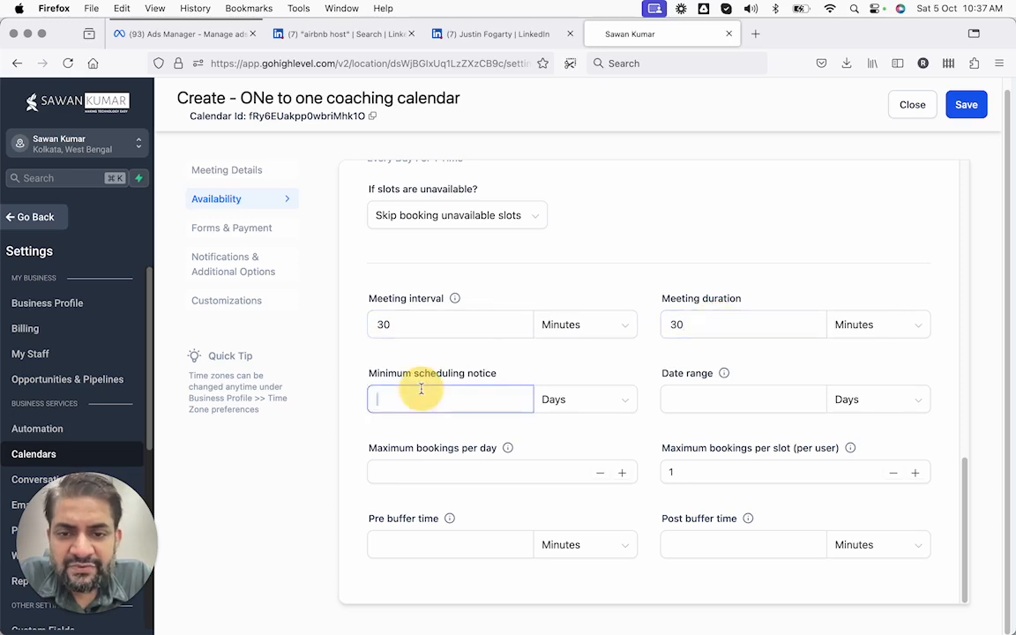
left_click(680, 398)
left_click(457, 471)
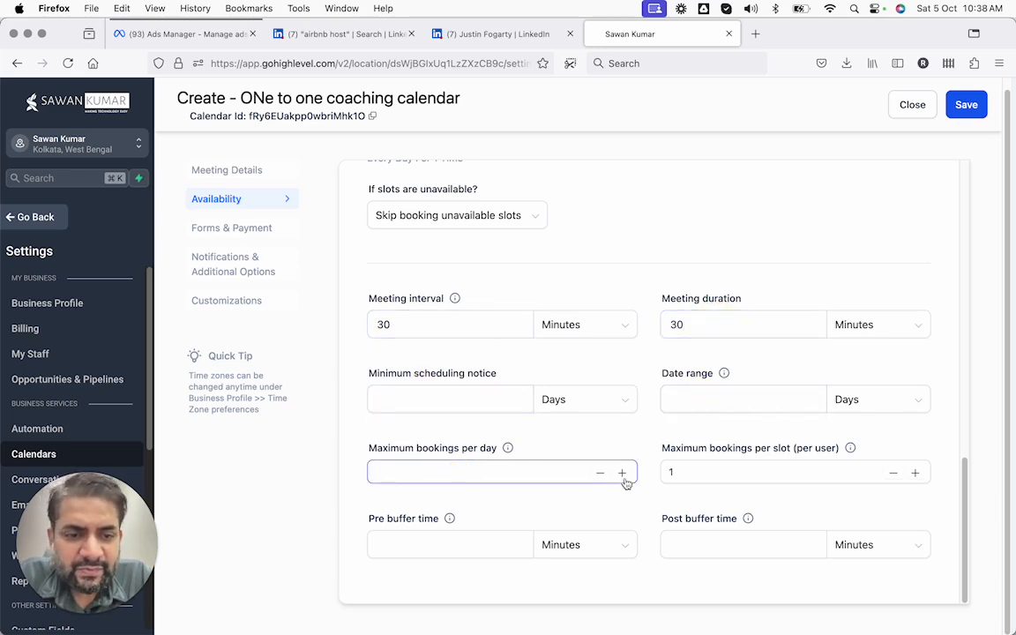
left_click(711, 473)
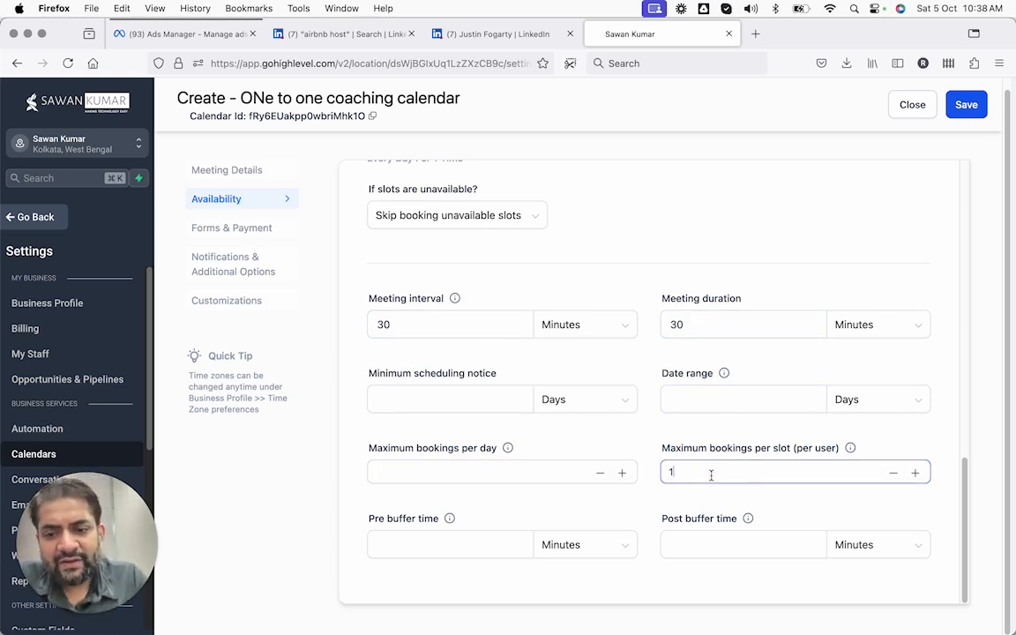
left_click(494, 554)
left_click(732, 544)
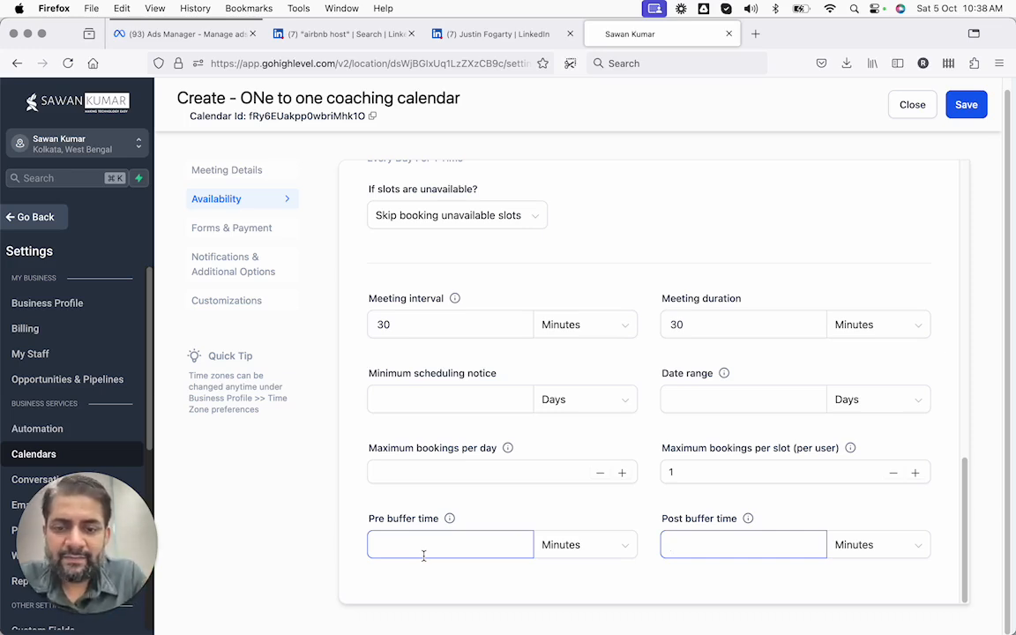
scroll(431, 549, "up", 10)
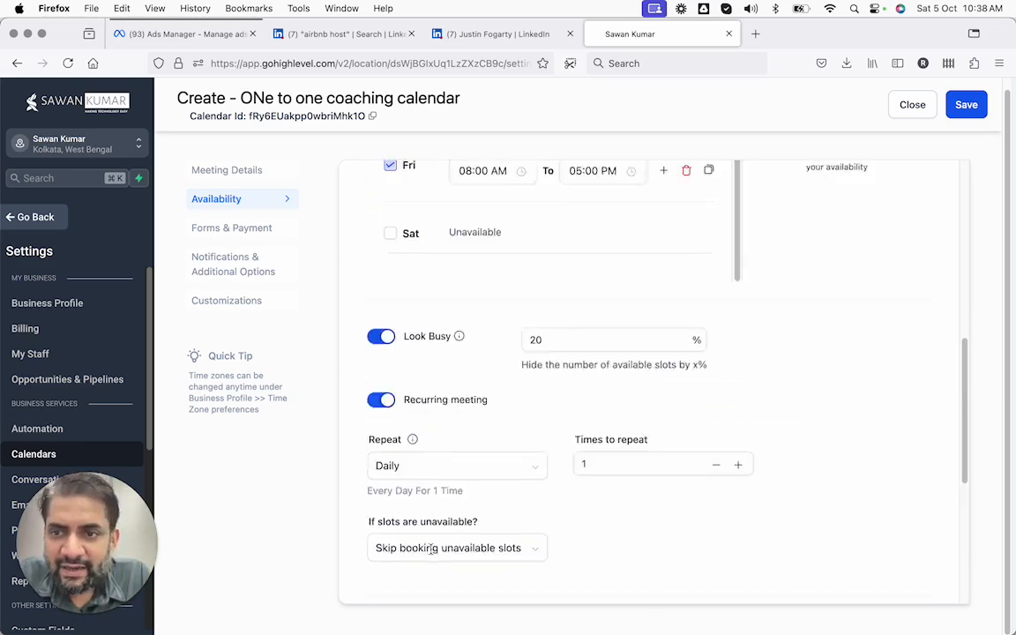
Open Forms & Payment and keep the Default booking form
left_click(237, 231)
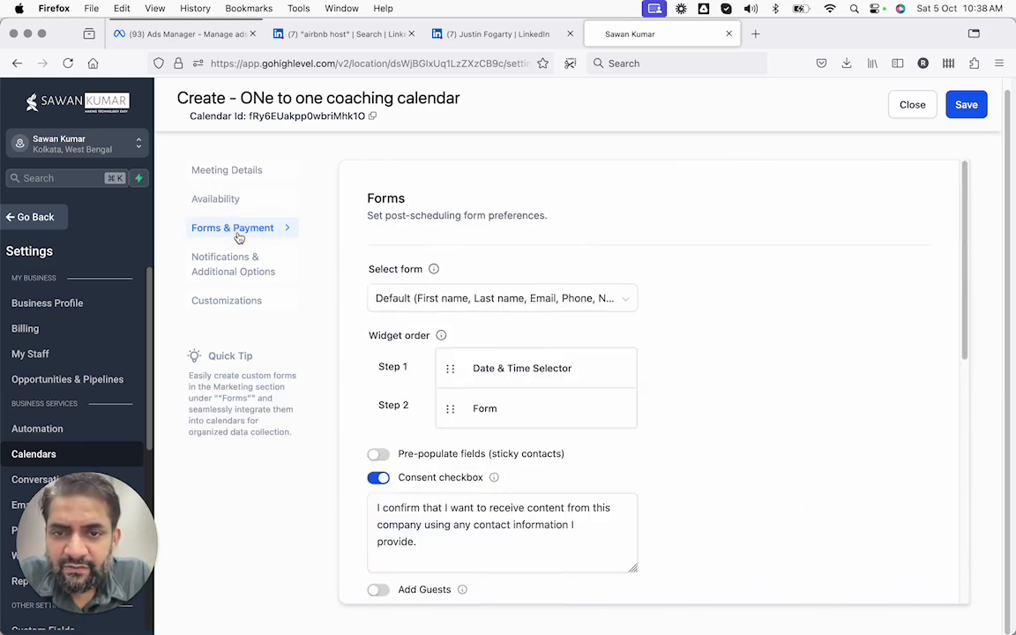
scroll(352, 297, "down", 5)
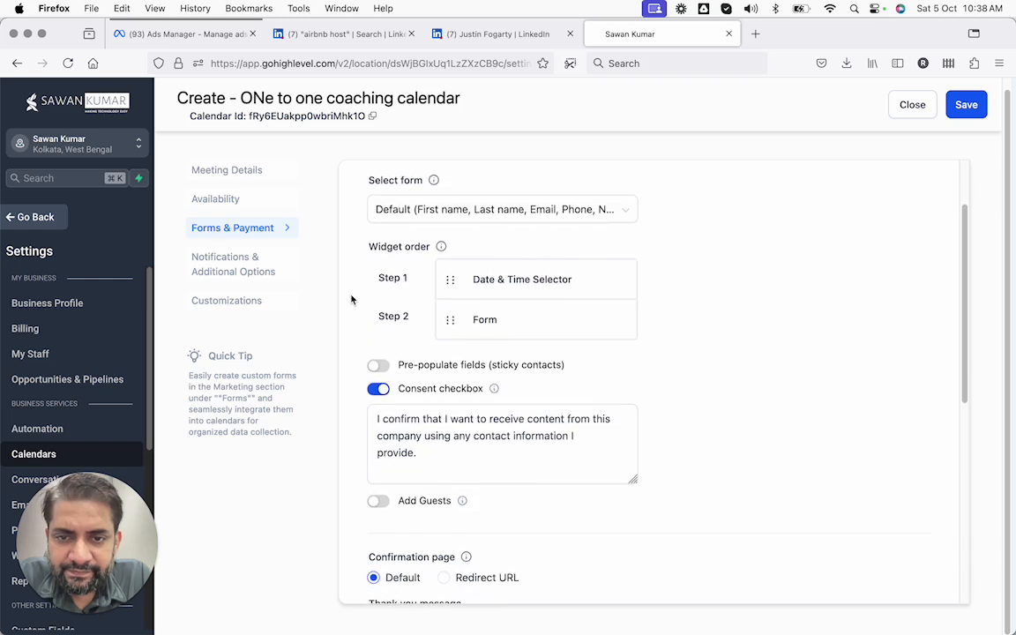
scroll(437, 264, "down", 2)
scroll(444, 245, "up", 4)
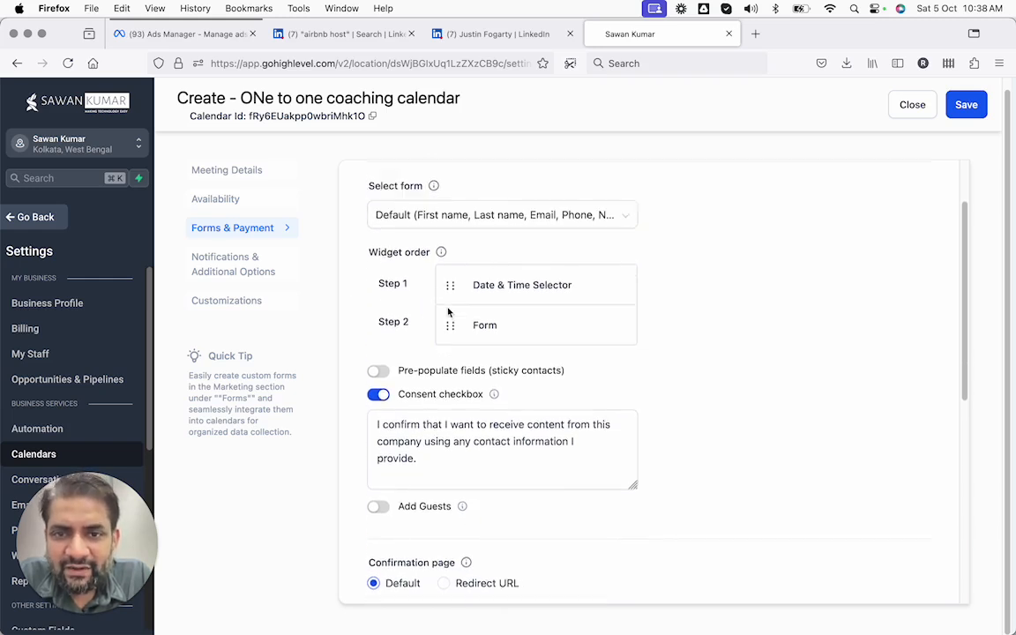
left_click(445, 247)
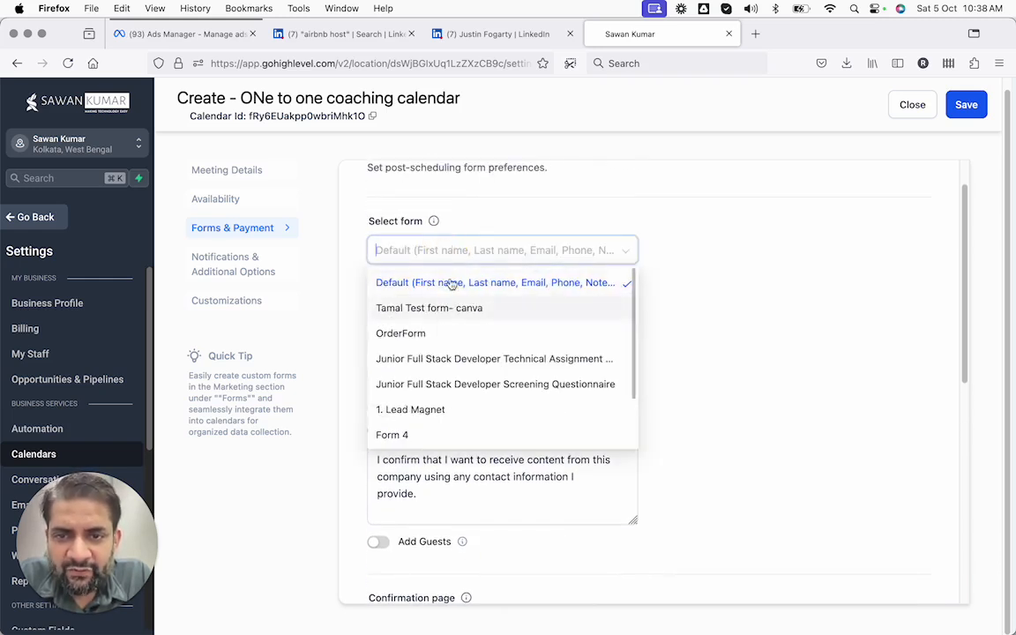
left_click(421, 211)
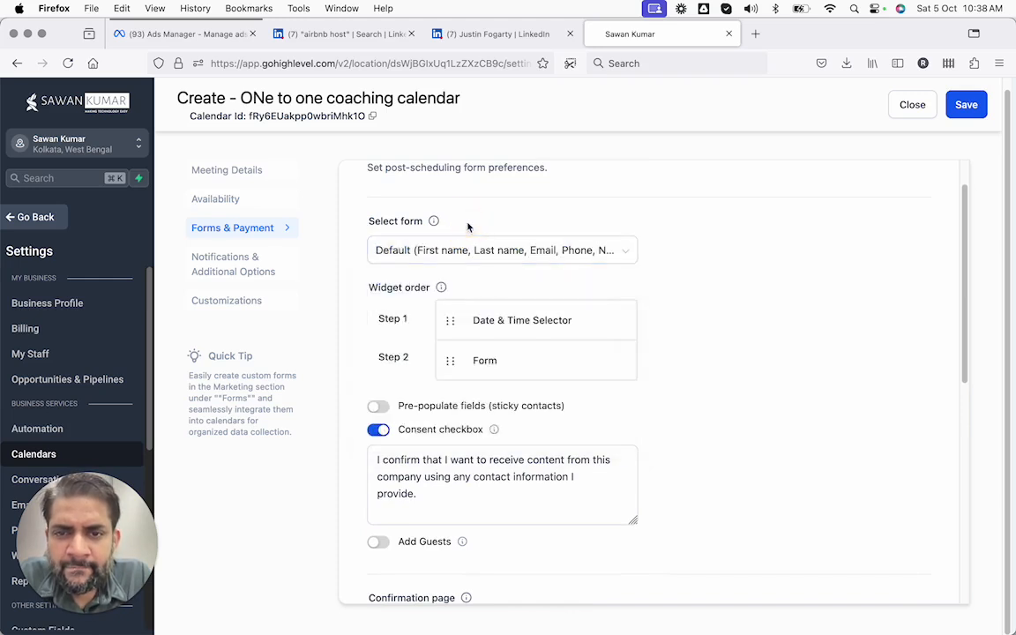
left_click(459, 253)
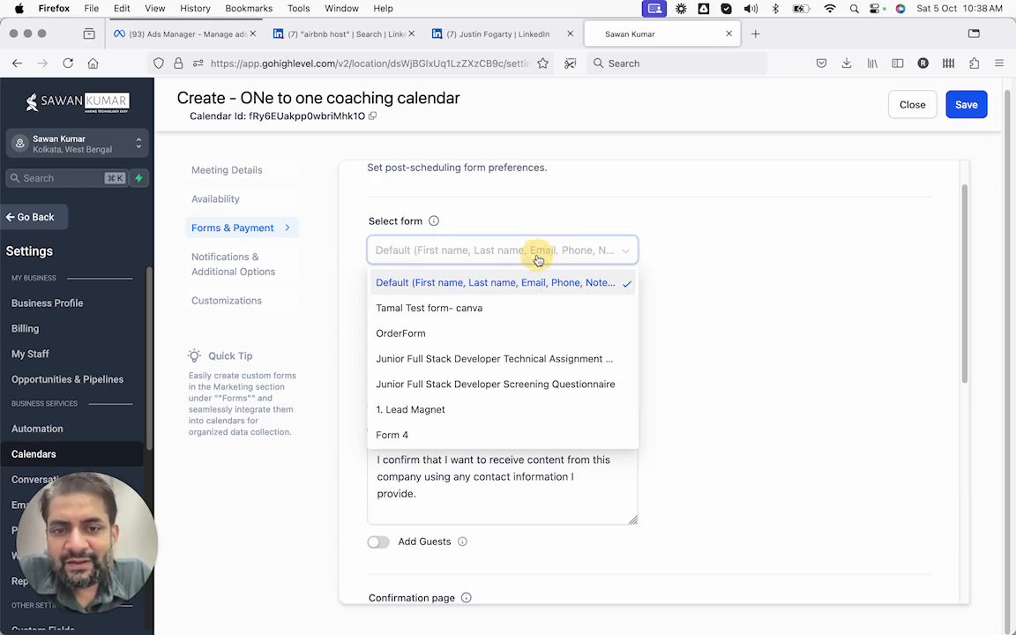
left_click(542, 224)
Turn on pre-populated fields for sticky contacts and look over the Facebook pixel ID field
scroll(488, 272, "down", 1)
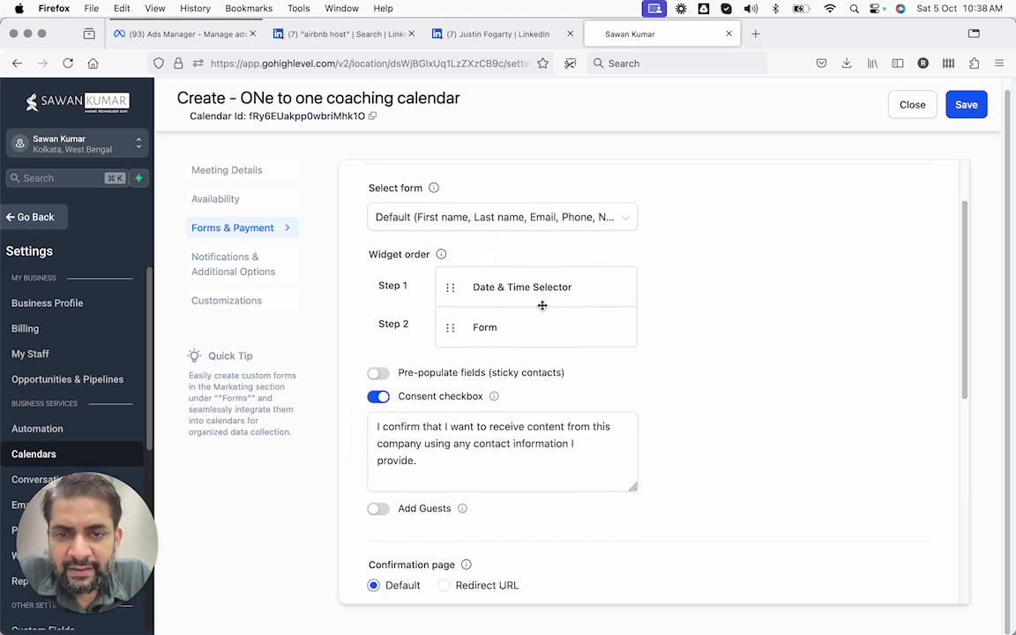
scroll(485, 304, "down", 1)
scroll(488, 304, "down", 1)
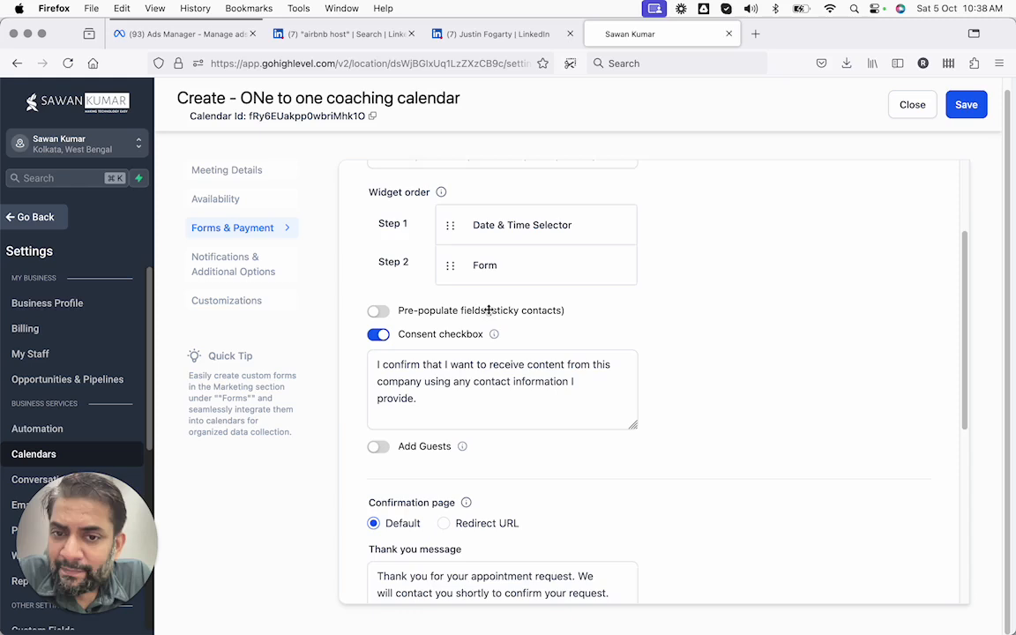
left_click(378, 310)
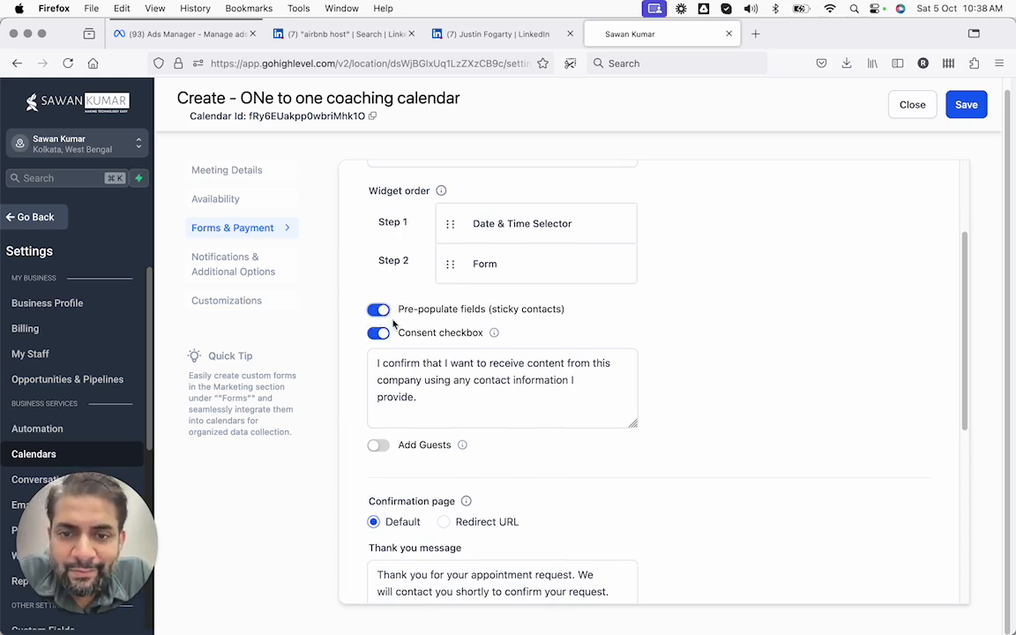
scroll(421, 340, "down", 2)
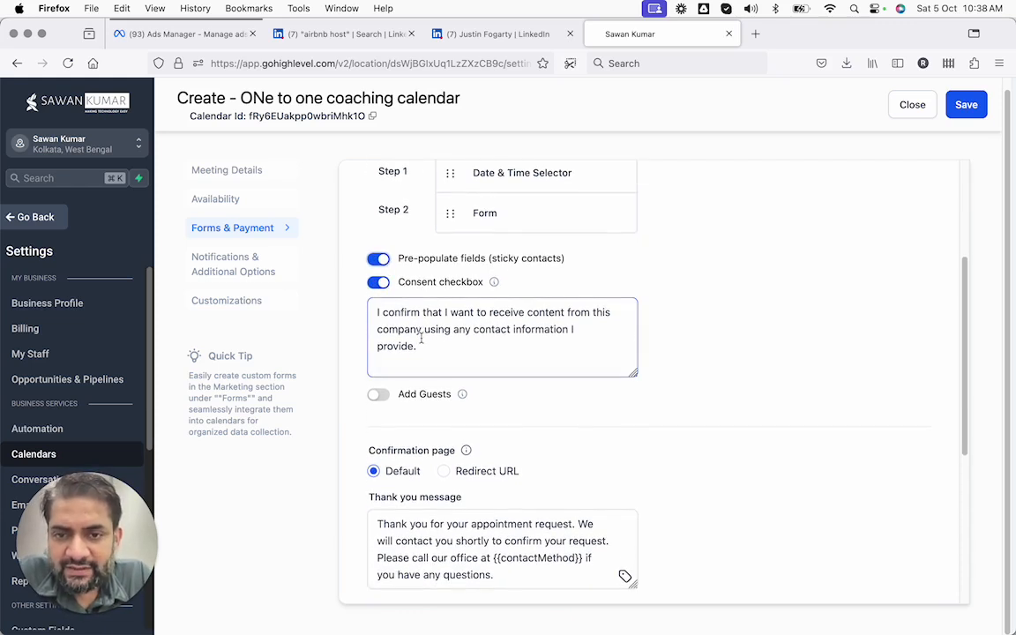
scroll(415, 340, "down", 2)
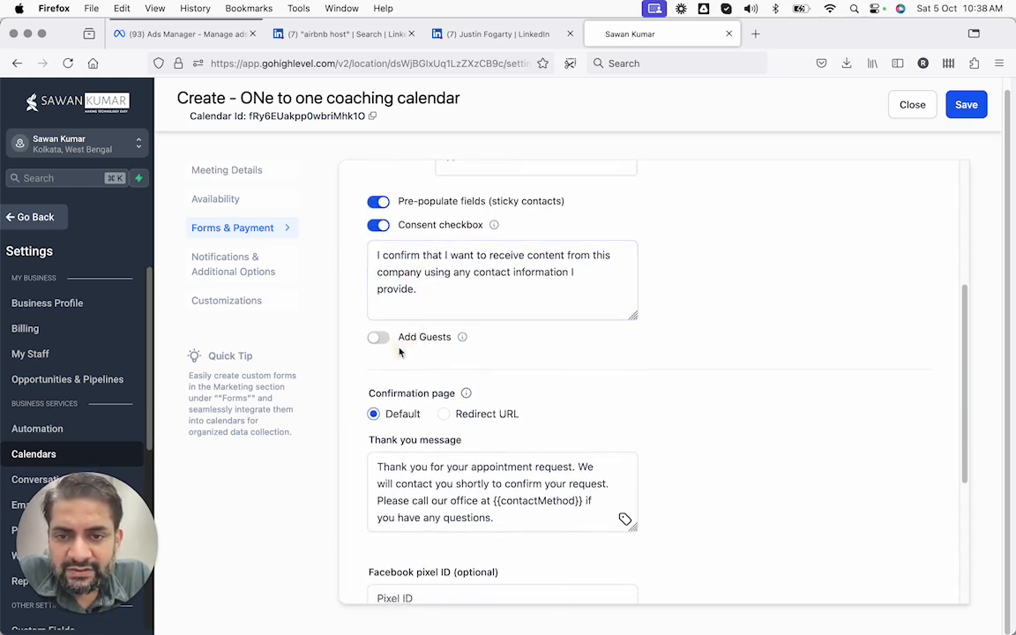
scroll(400, 352, "down", 3)
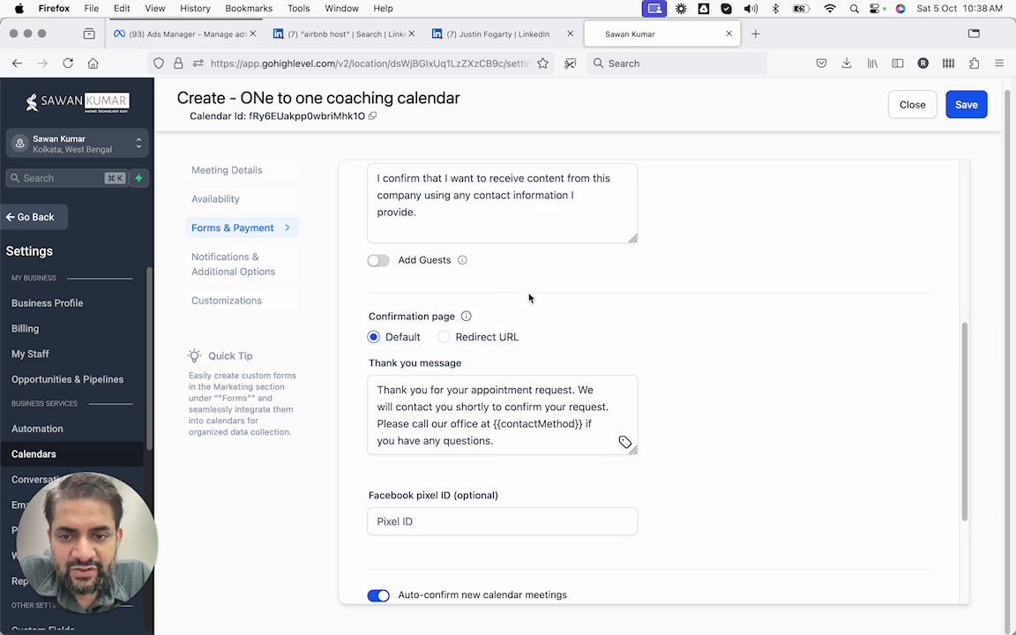
scroll(542, 371, "down", 5)
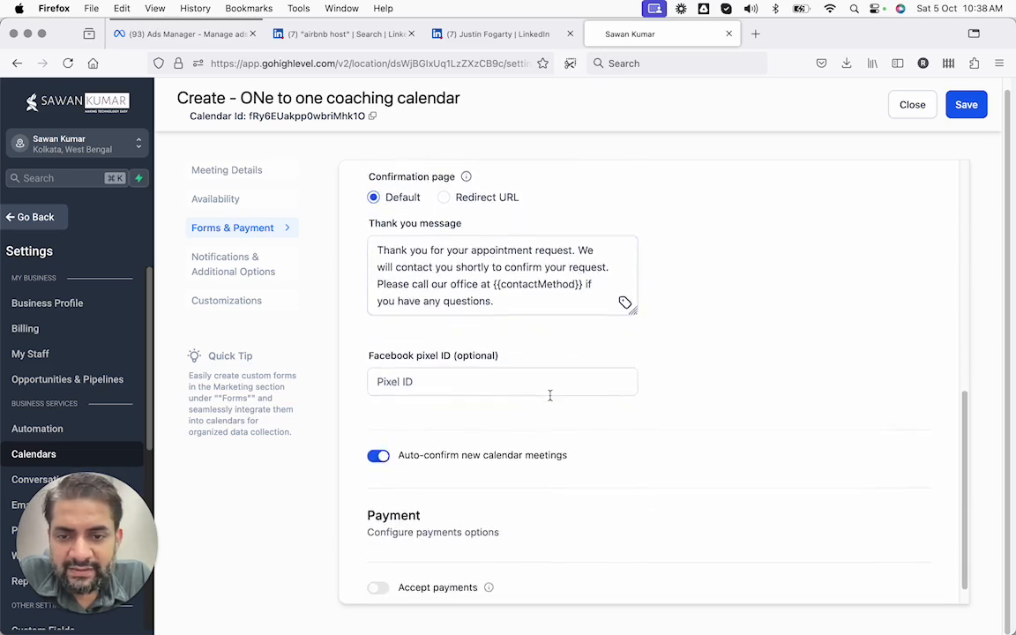
scroll(549, 396, "down", 1)
left_click(510, 349)
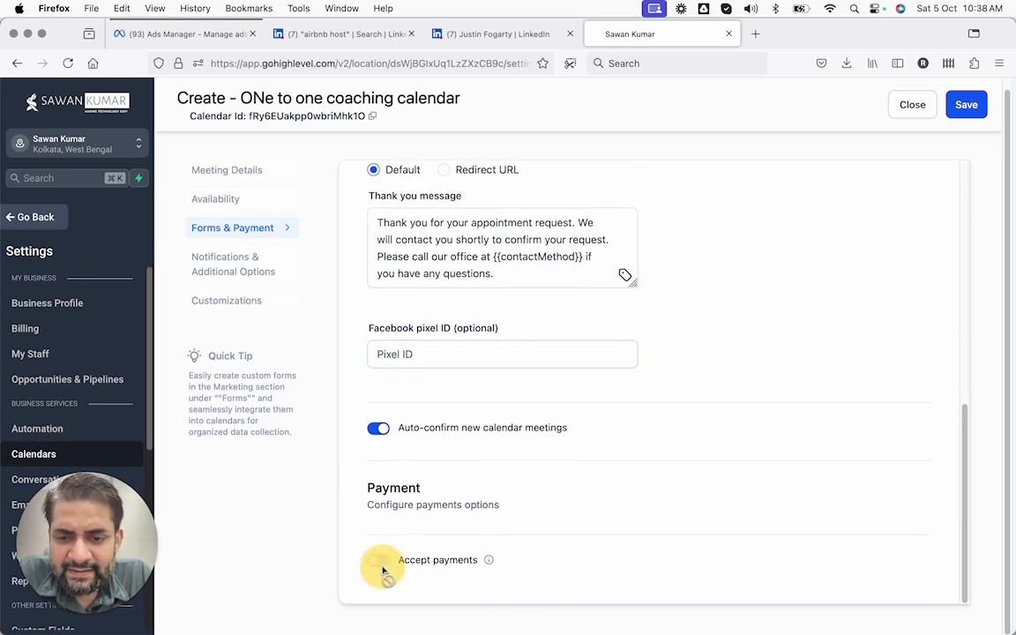
scroll(380, 565, "up", 10)
scroll(380, 564, "up", 3)
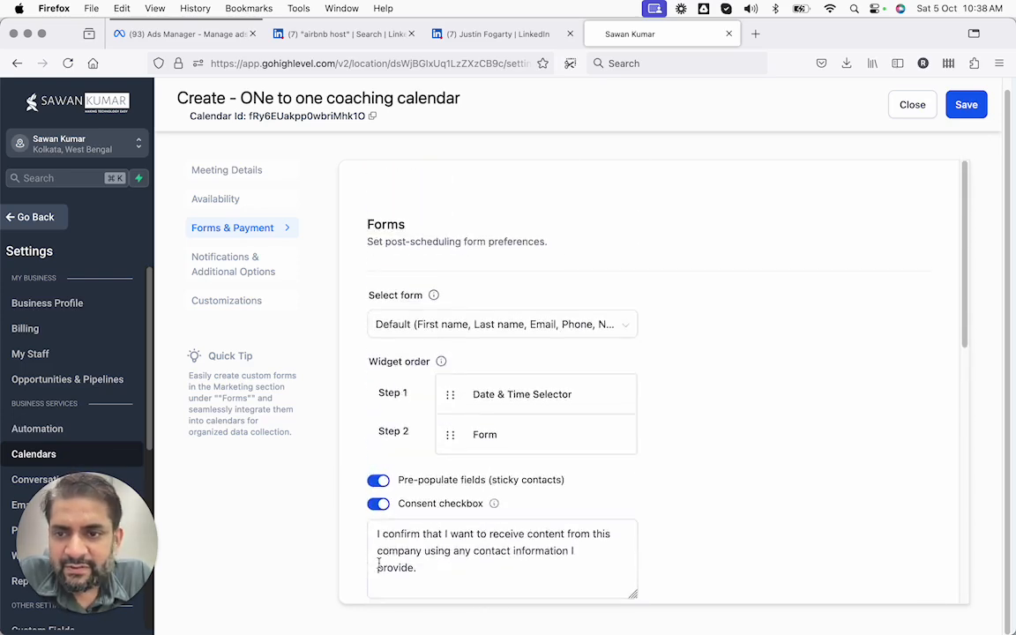
Send the Acknowledgement email to the Contact and Assigned user, without additional emails
left_click(255, 281)
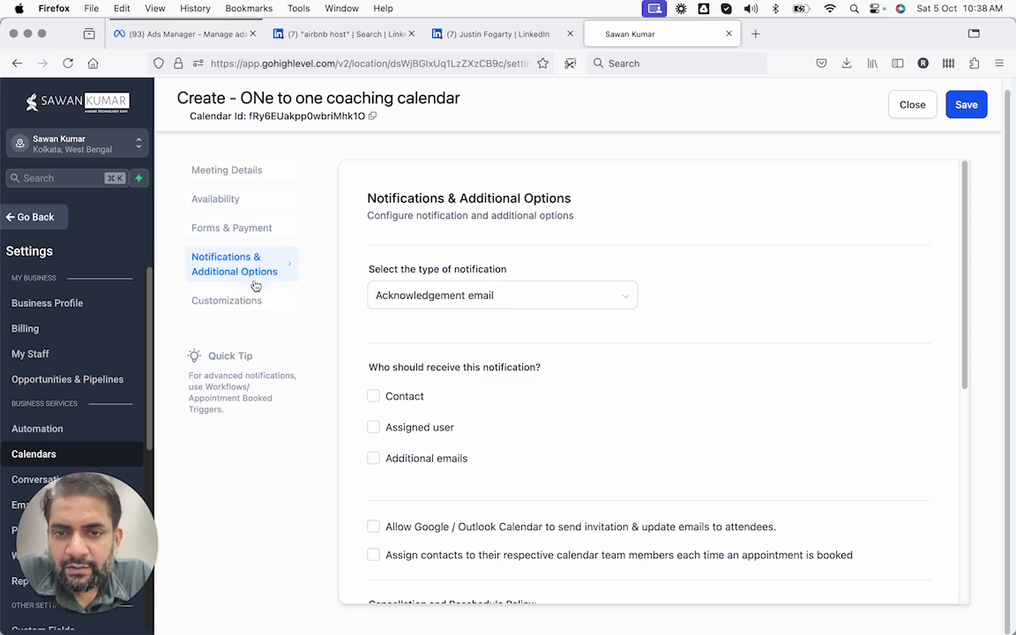
left_click(422, 300)
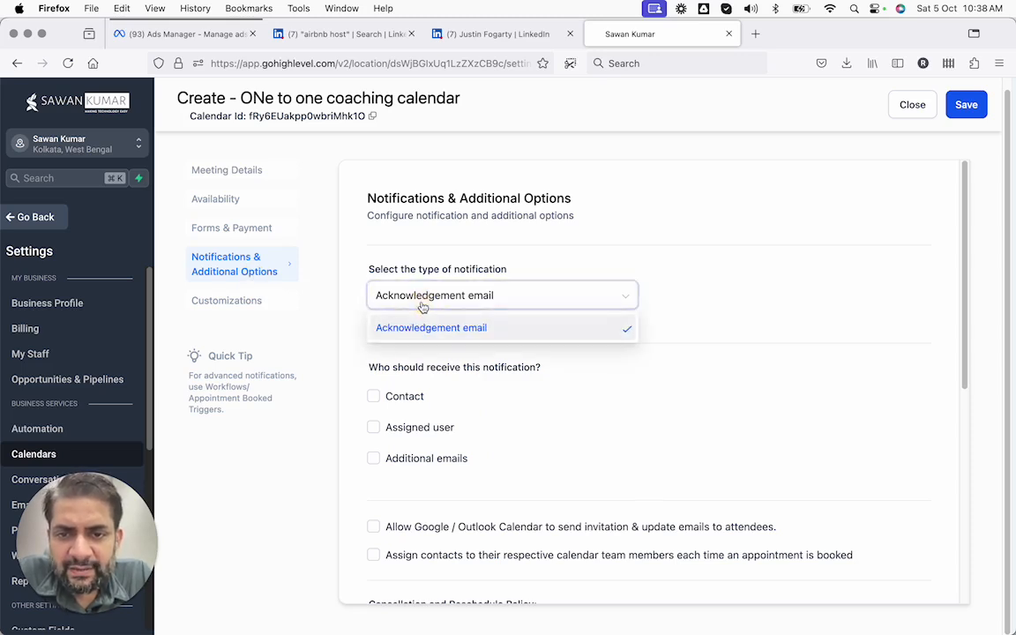
left_click(420, 301)
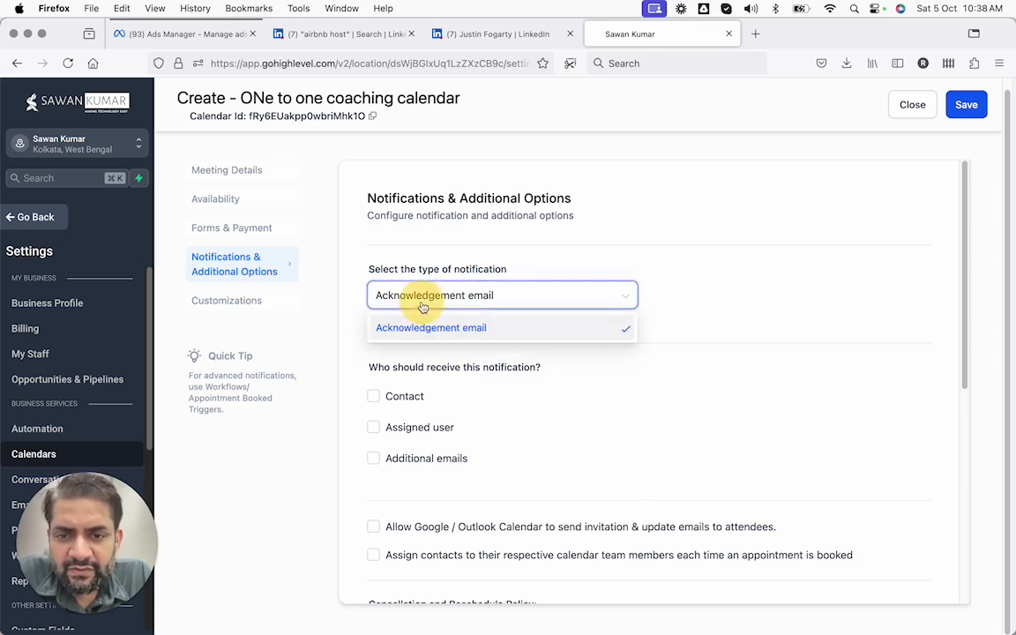
left_click(376, 396)
left_click(374, 427)
left_click(373, 459)
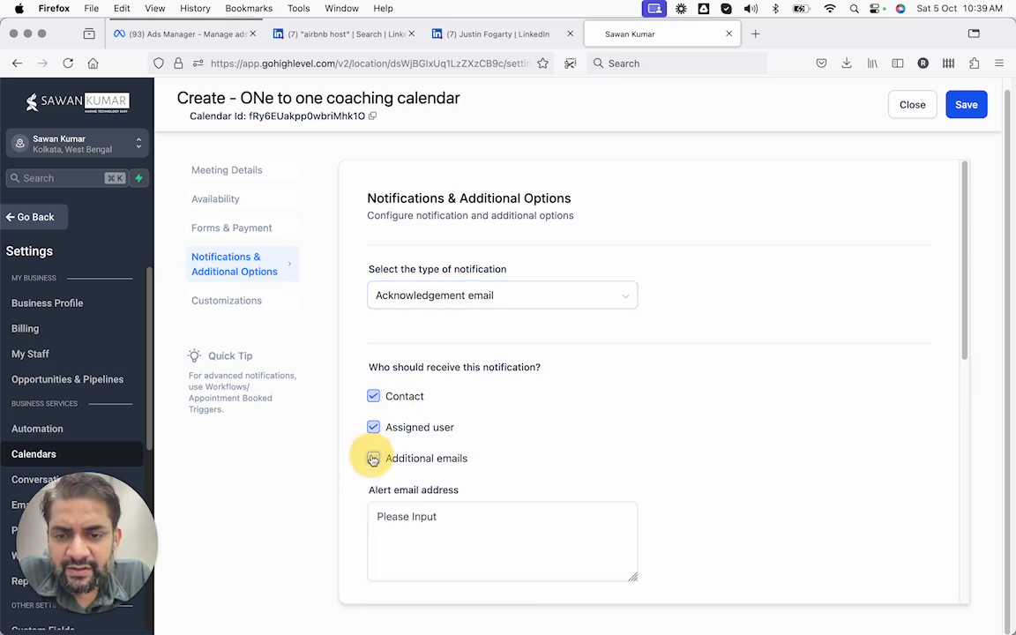
left_click(374, 459)
Review the rescheduling and cancellation link expiry settings, then go to Customizations
scroll(447, 395, "down", 5)
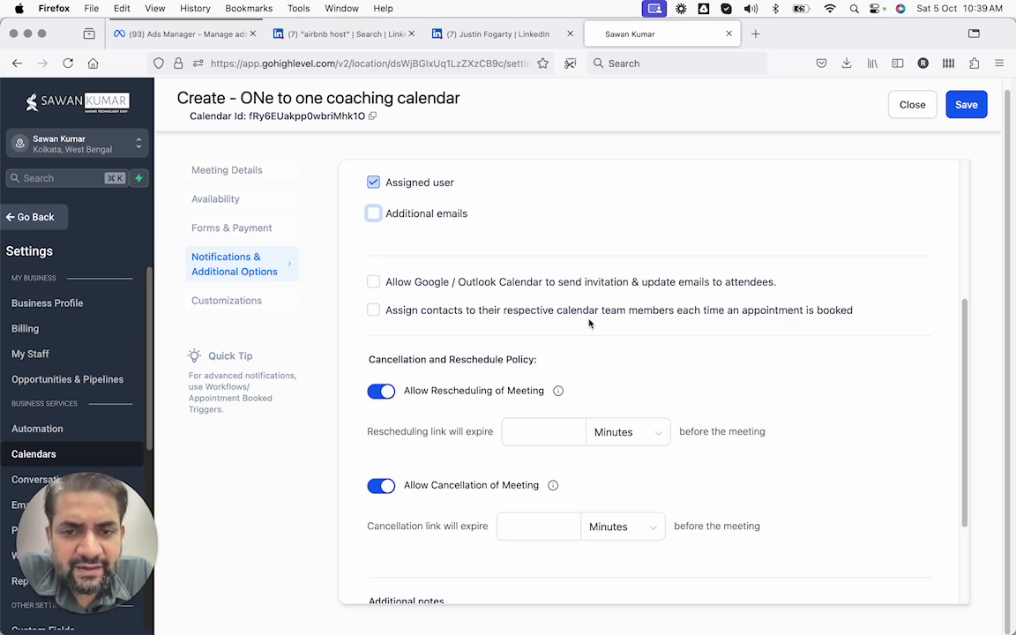
scroll(650, 308, "down", 1)
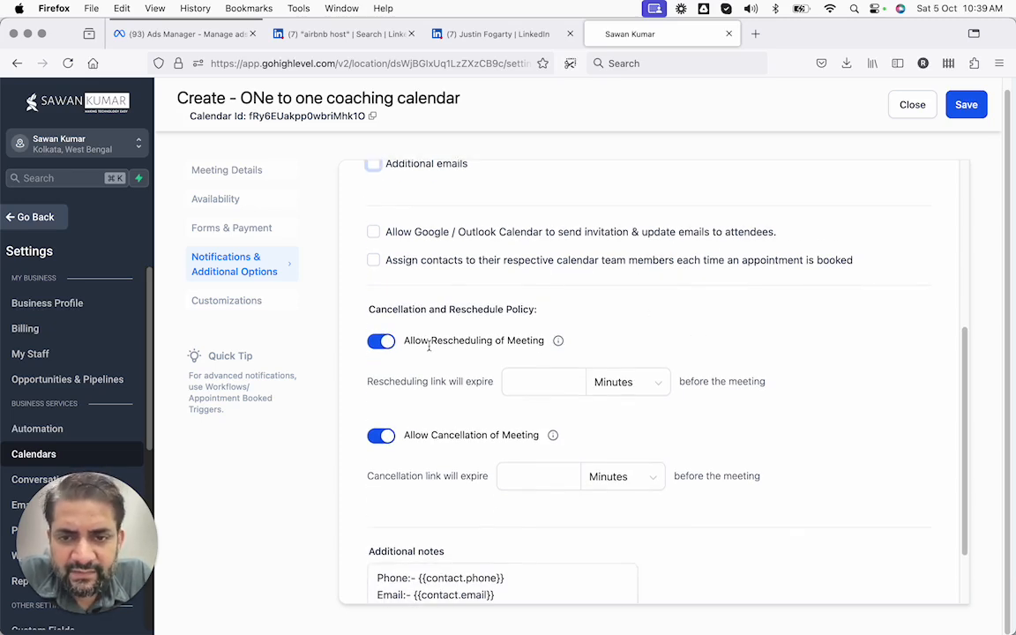
scroll(429, 346, "down", 1)
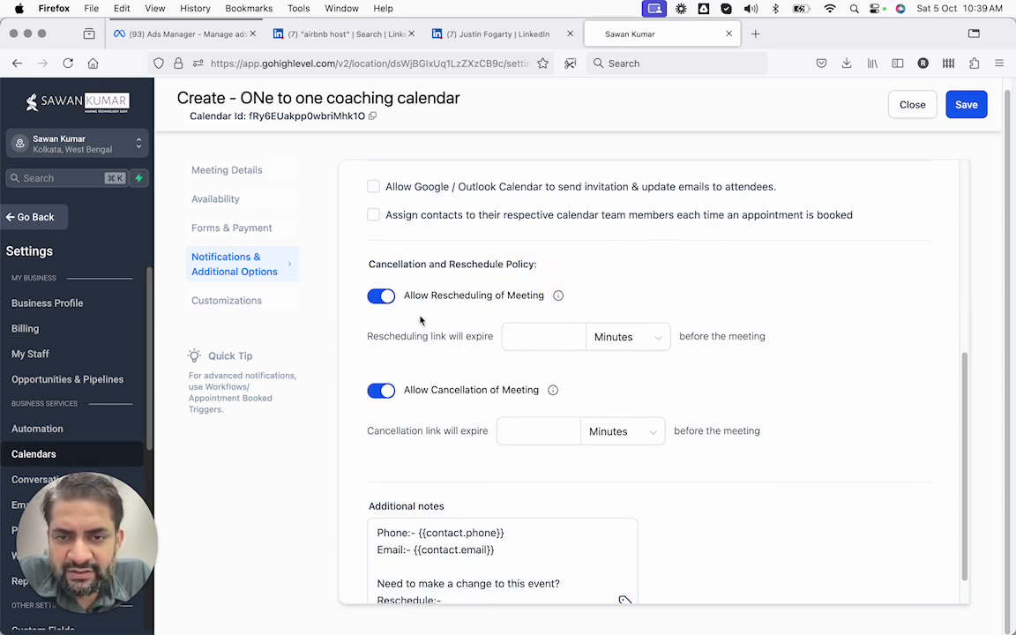
left_click_drag(406, 305, 521, 302)
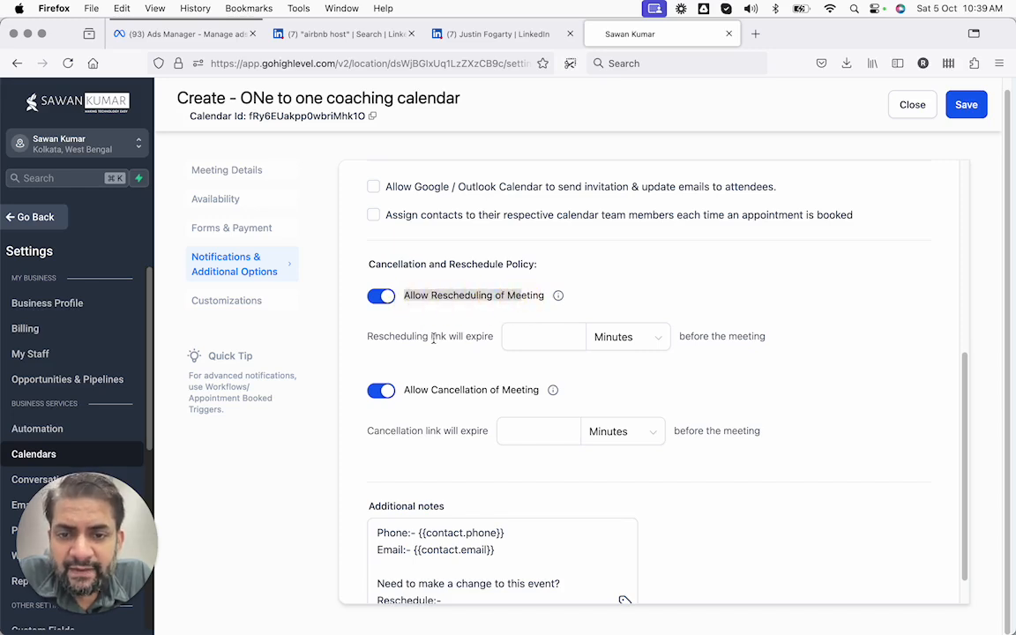
left_click(540, 339)
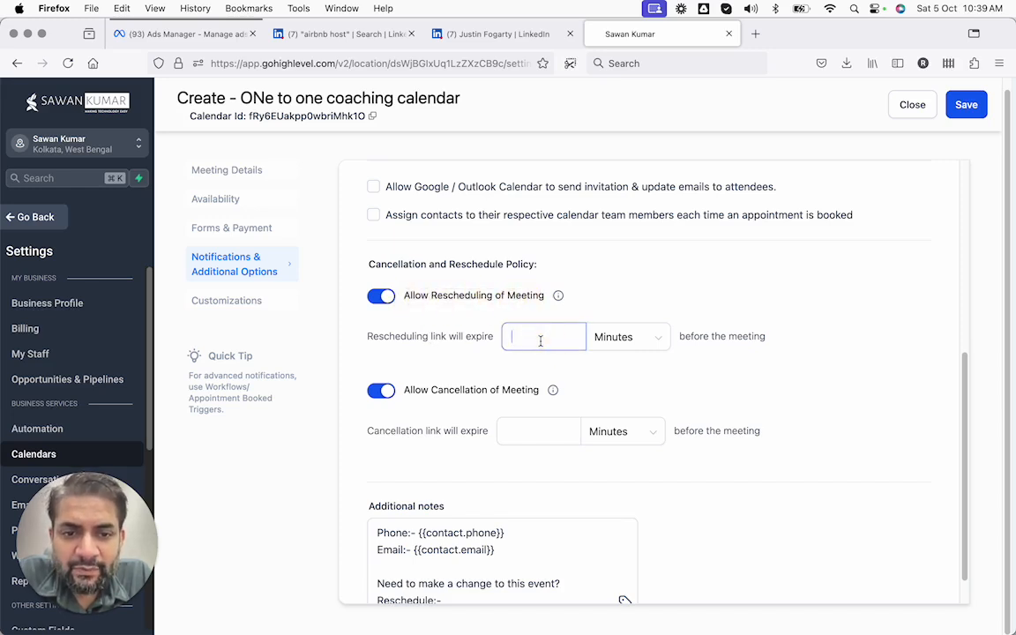
scroll(583, 381, "down", 1)
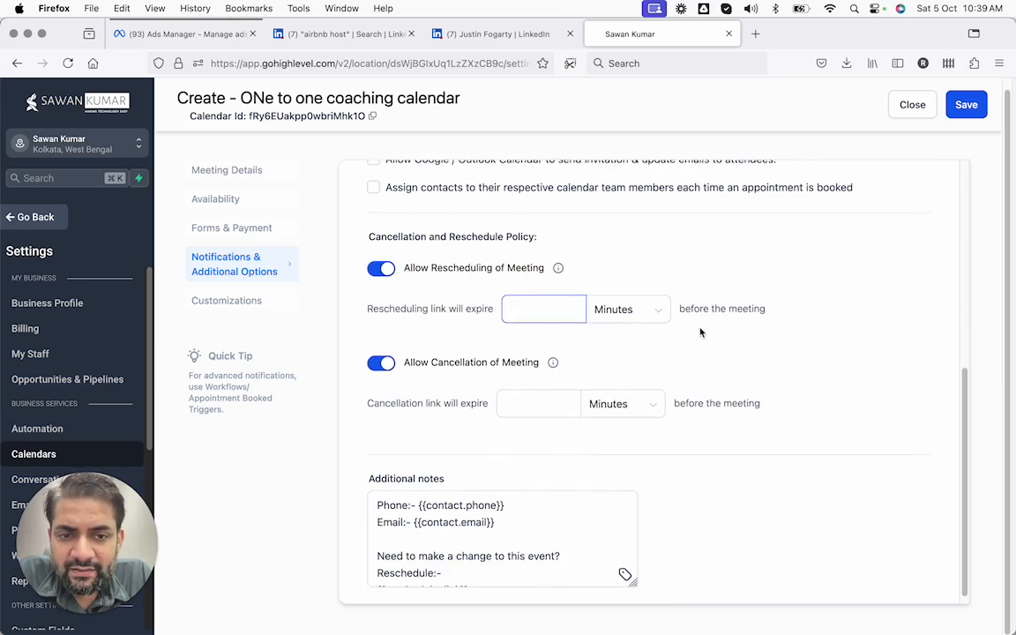
left_click(721, 331)
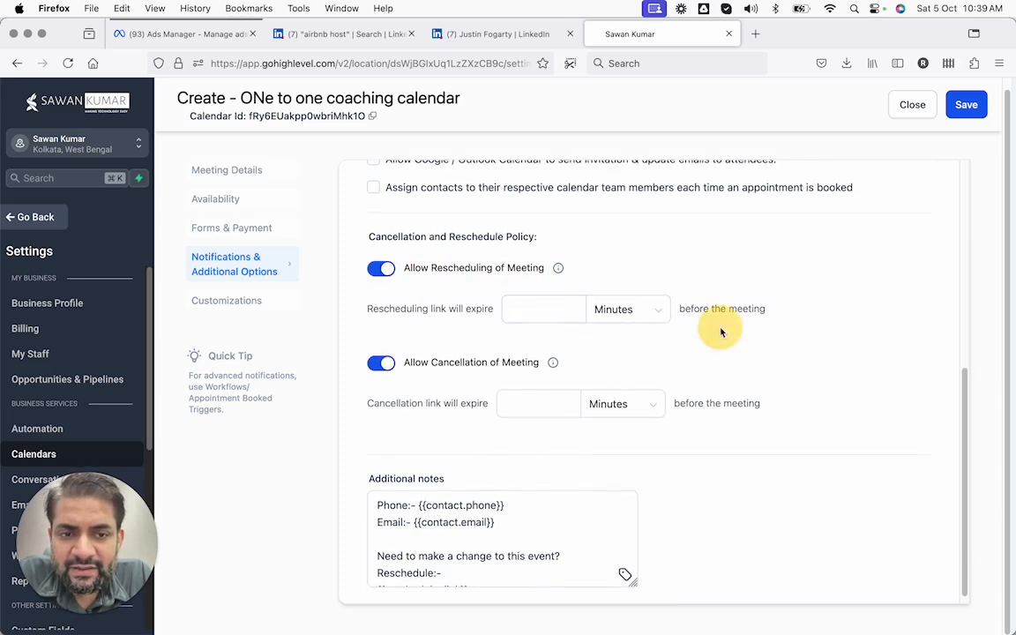
scroll(509, 387, "down", 1)
left_click(503, 383)
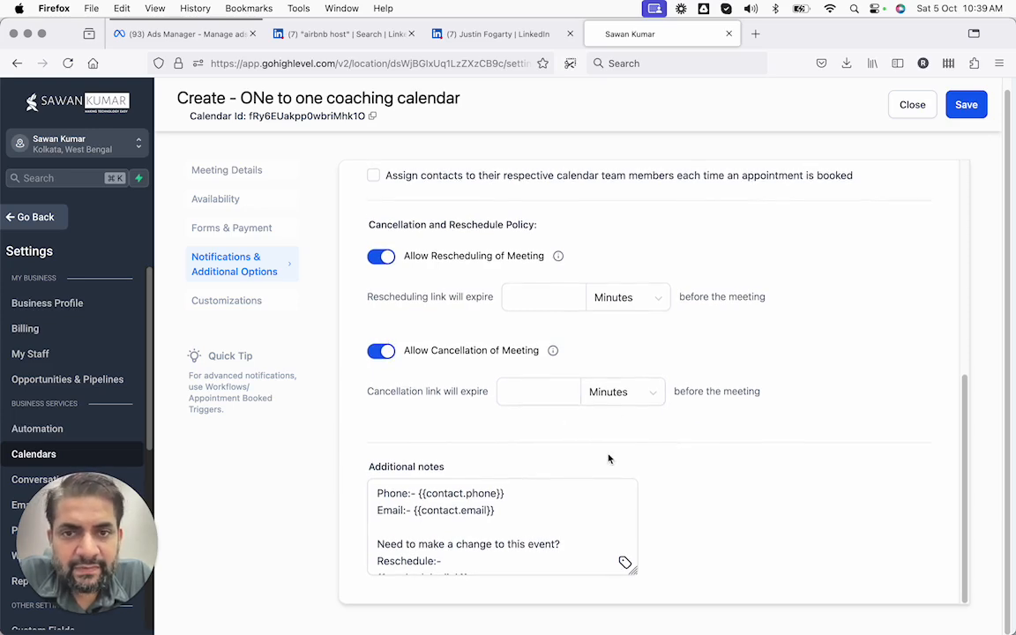
scroll(503, 304, "up", 5)
left_click(231, 301)
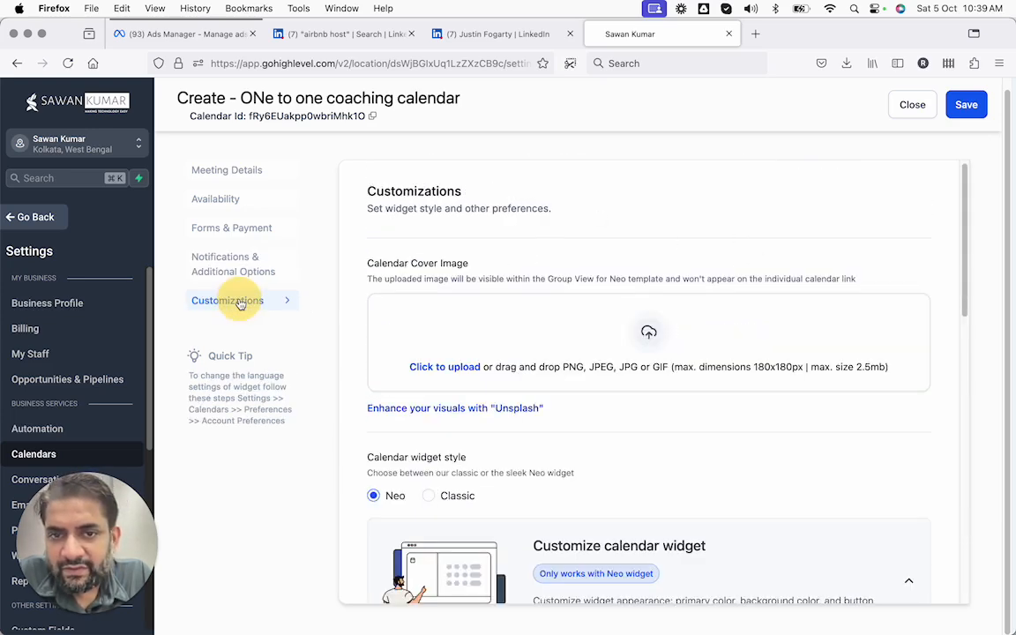
scroll(444, 274, "down", 1)
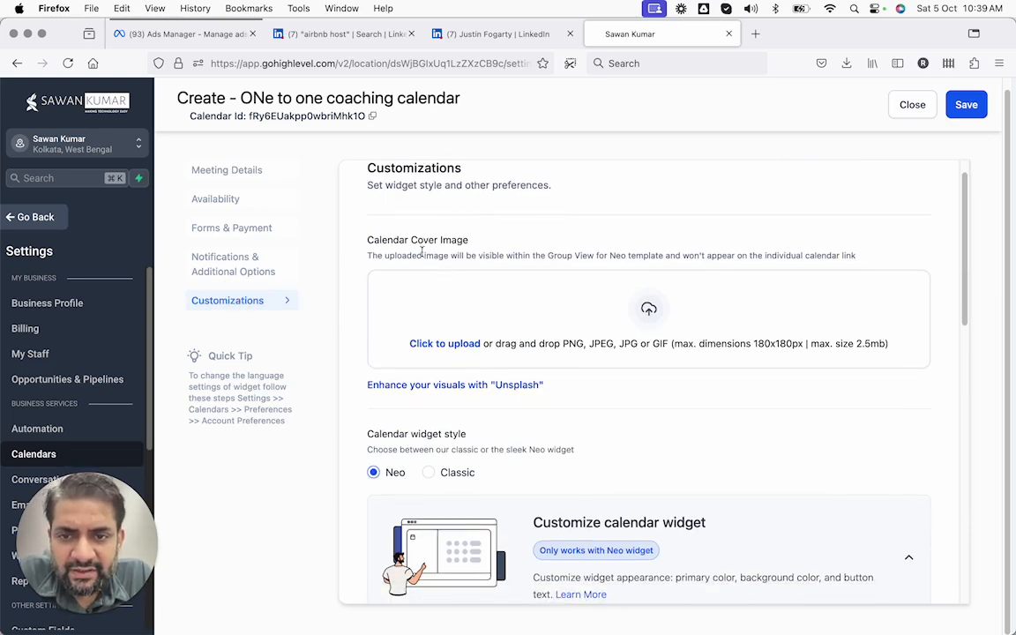
left_click_drag(367, 234, 528, 240)
scroll(528, 241, "down", 5)
scroll(529, 245, "up", 2)
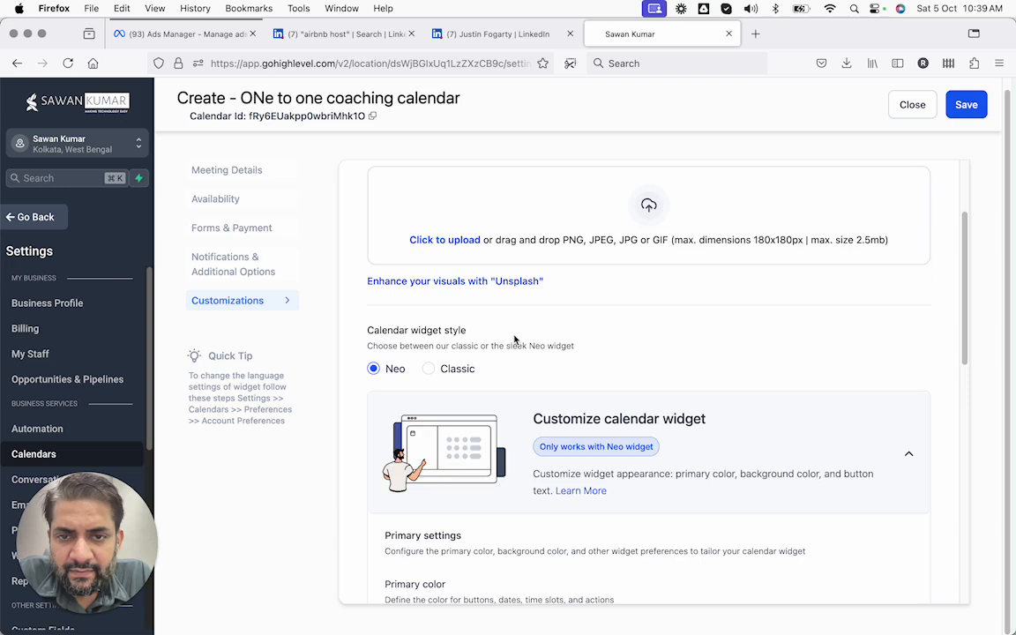
scroll(515, 339, "up", 1)
scroll(515, 340, "down", 3)
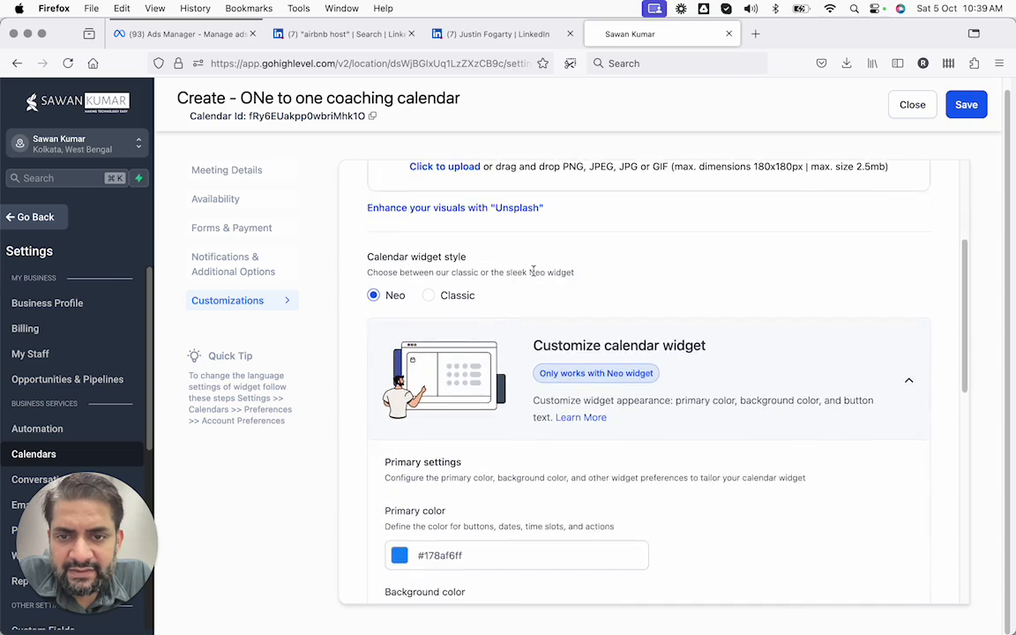
left_click(428, 297)
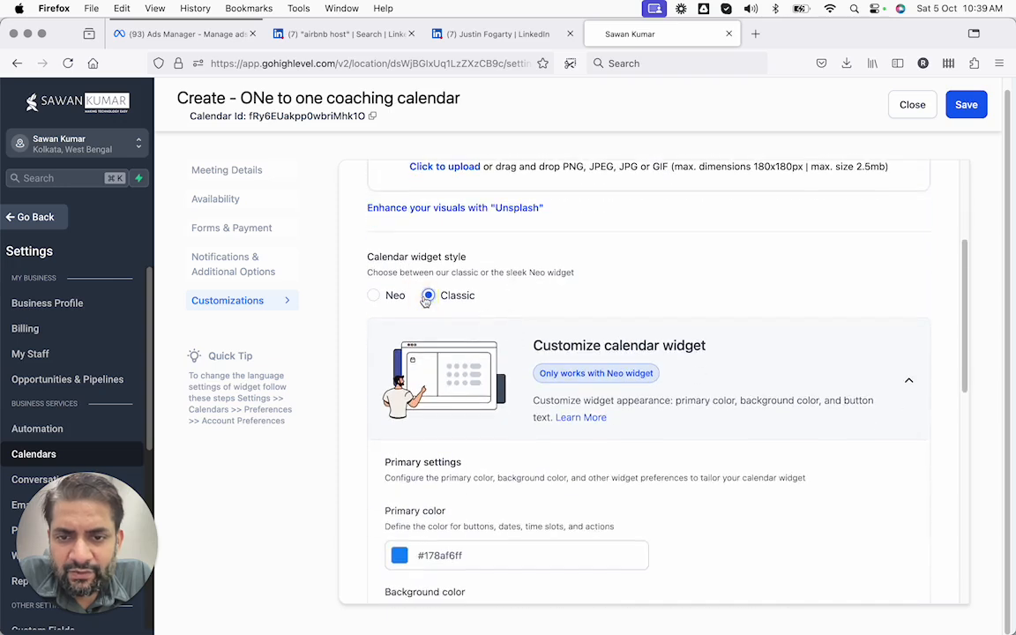
left_click(374, 295)
scroll(468, 344, "down", 1)
scroll(473, 352, "down", 1)
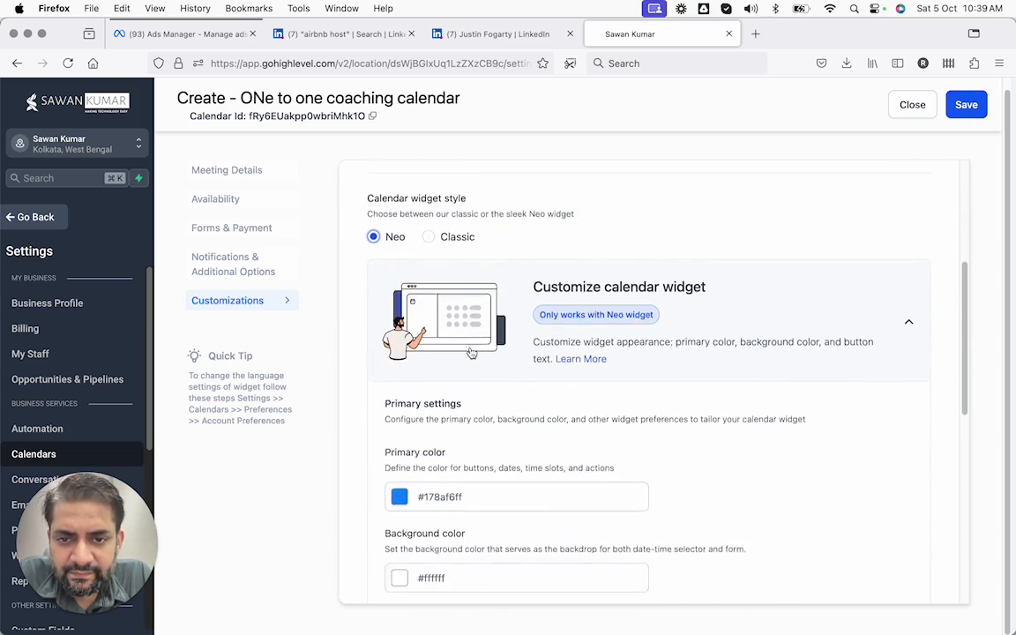
scroll(461, 418, "down", 4)
scroll(459, 418, "down", 3)
left_click(438, 391)
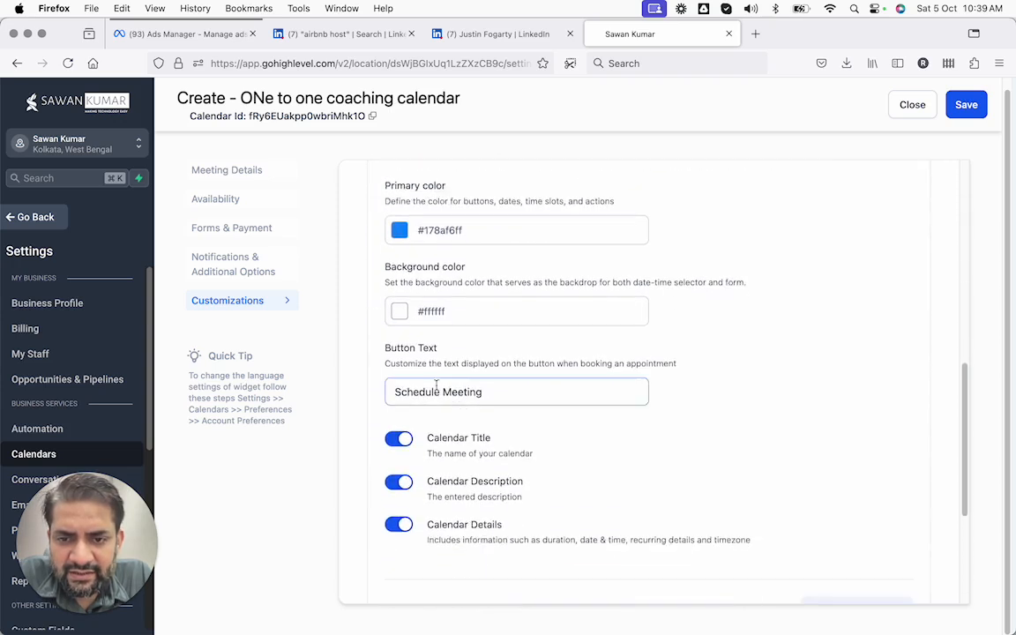
scroll(438, 391, "down", 3)
scroll(435, 423, "down", 3)
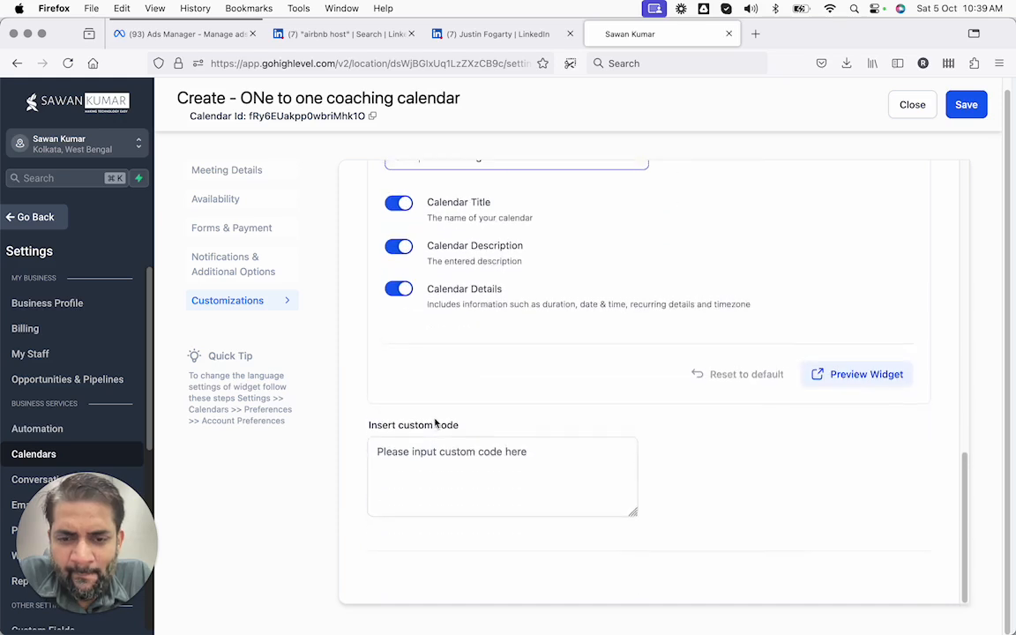
left_click(431, 475)
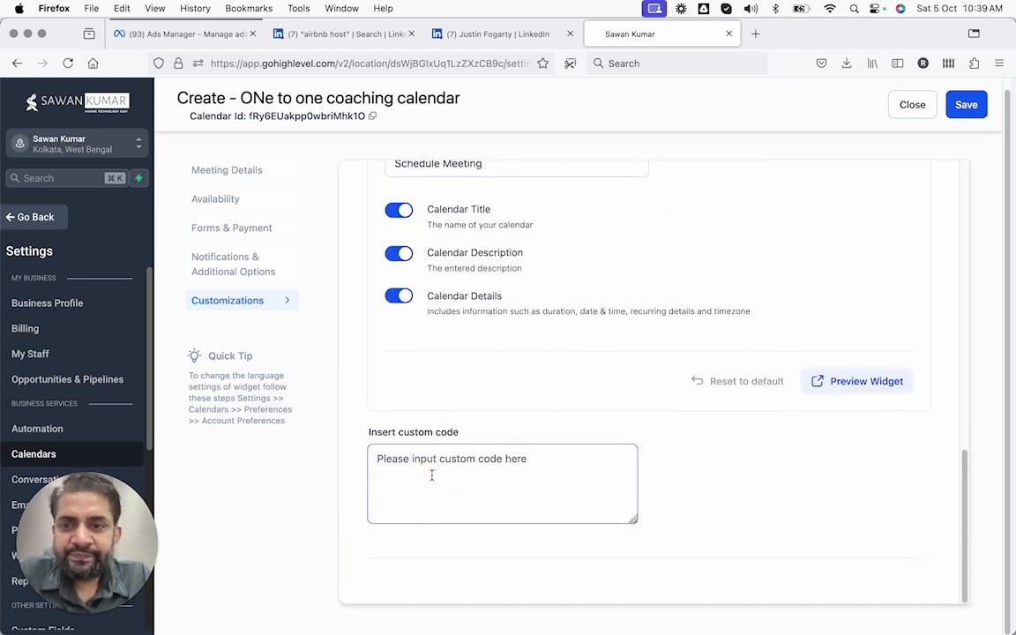
scroll(484, 453, "up", 10)
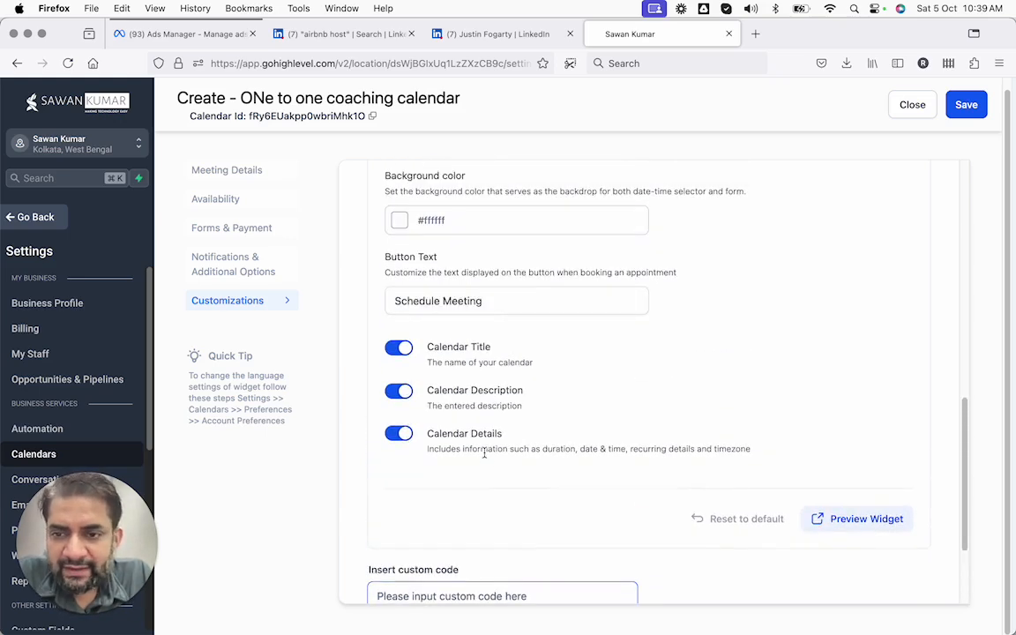
Close the coaching calendar editor and view the empty calendar groups list
left_click(909, 120)
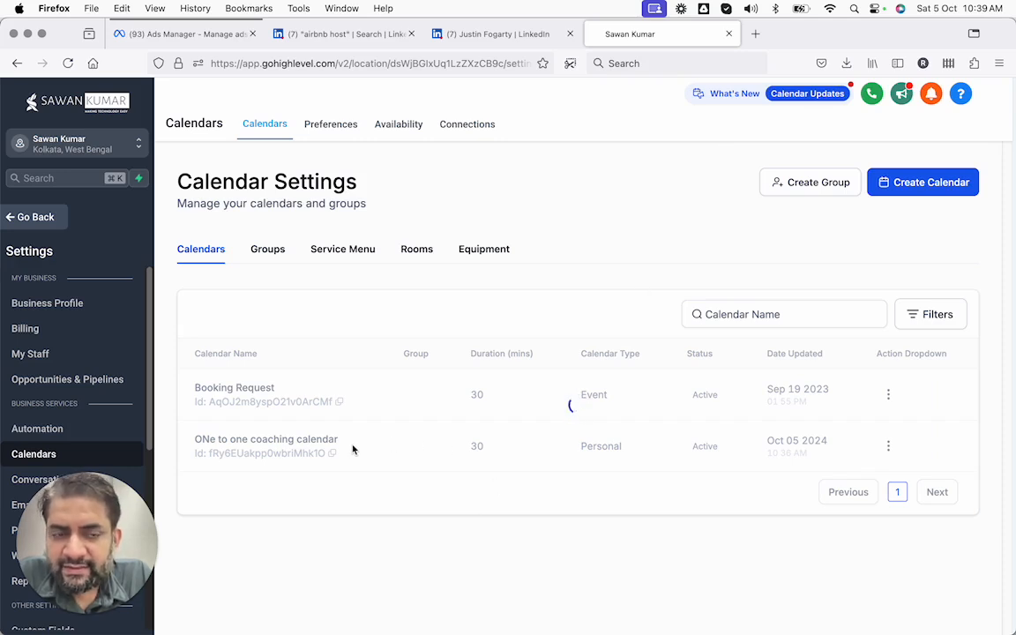
left_click(276, 252)
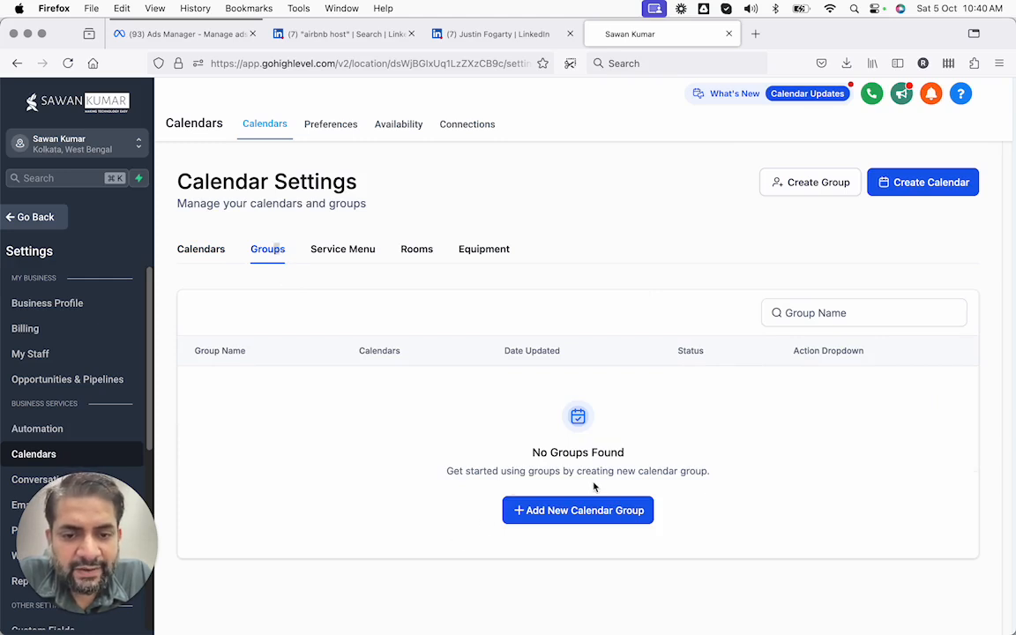
left_click_drag(620, 470, 662, 470)
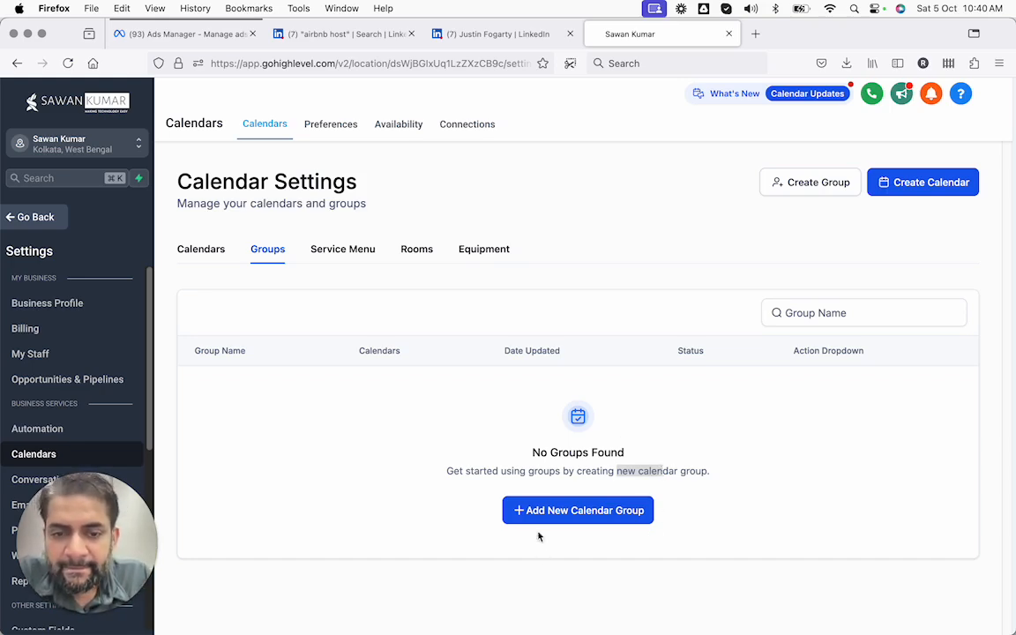
Start a new calendar group, cancel it unsaved, and show the empty Service Menu list
left_click(534, 509)
left_click(524, 283)
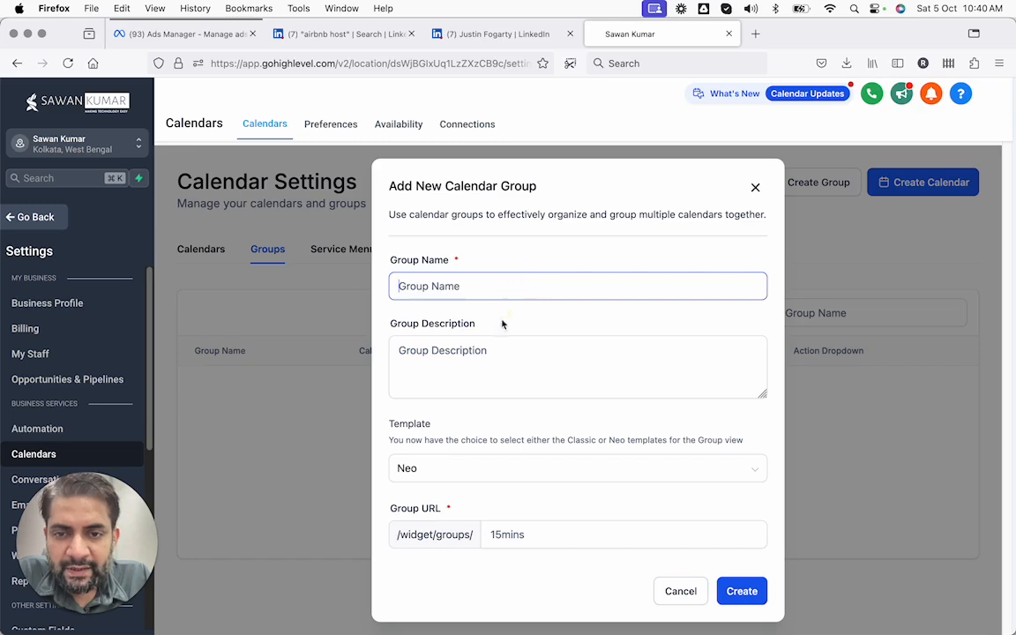
key("Tab")
key("Tab")
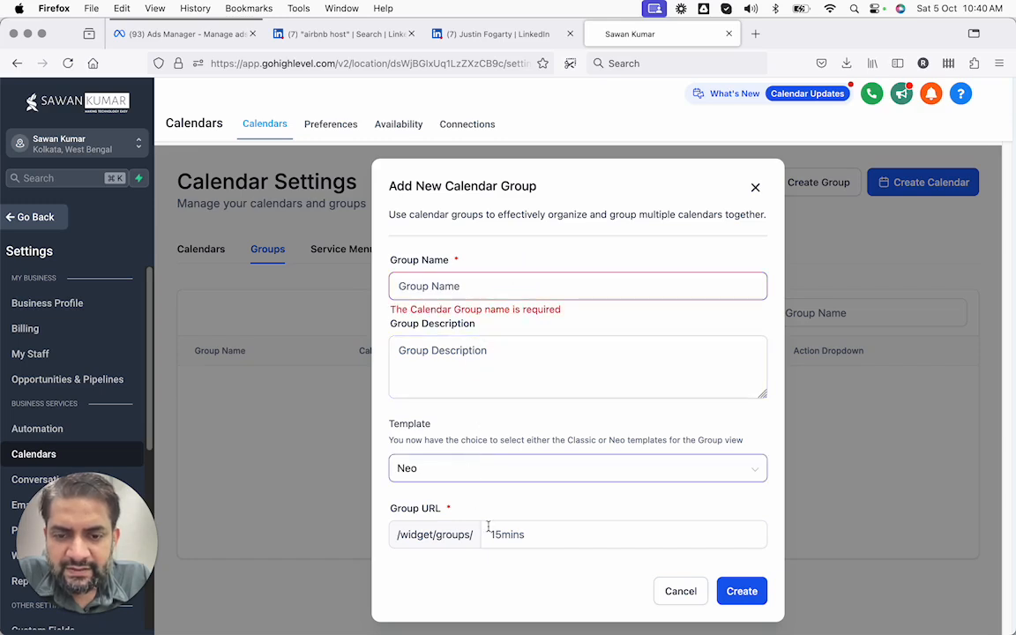
left_click(517, 536)
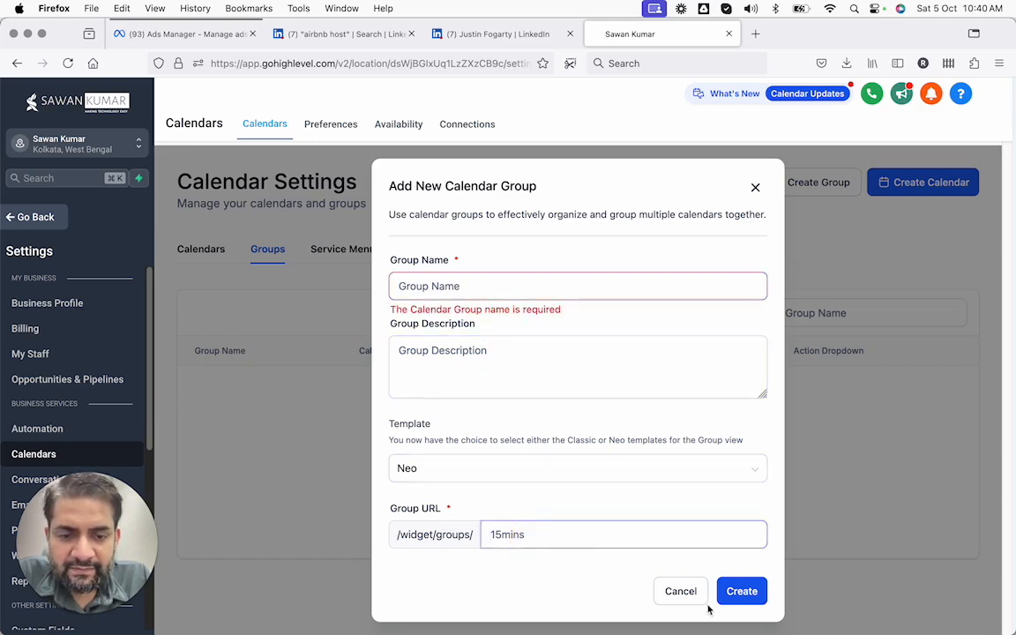
left_click(670, 590)
left_click(362, 253)
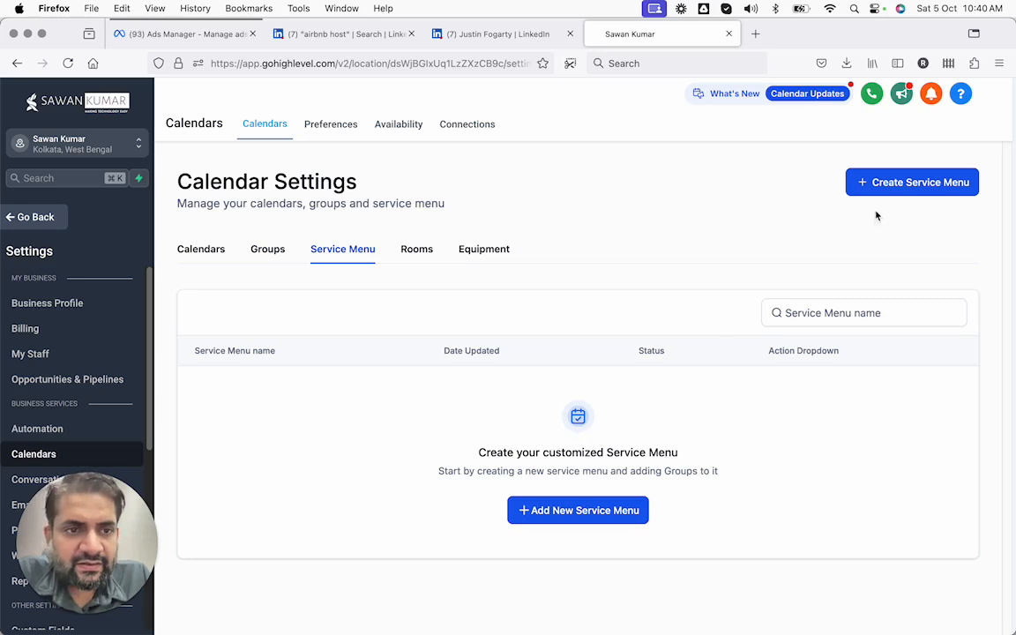
Create a new service menu named 'Test Service' with URL slug 'testservice'
left_click(590, 515)
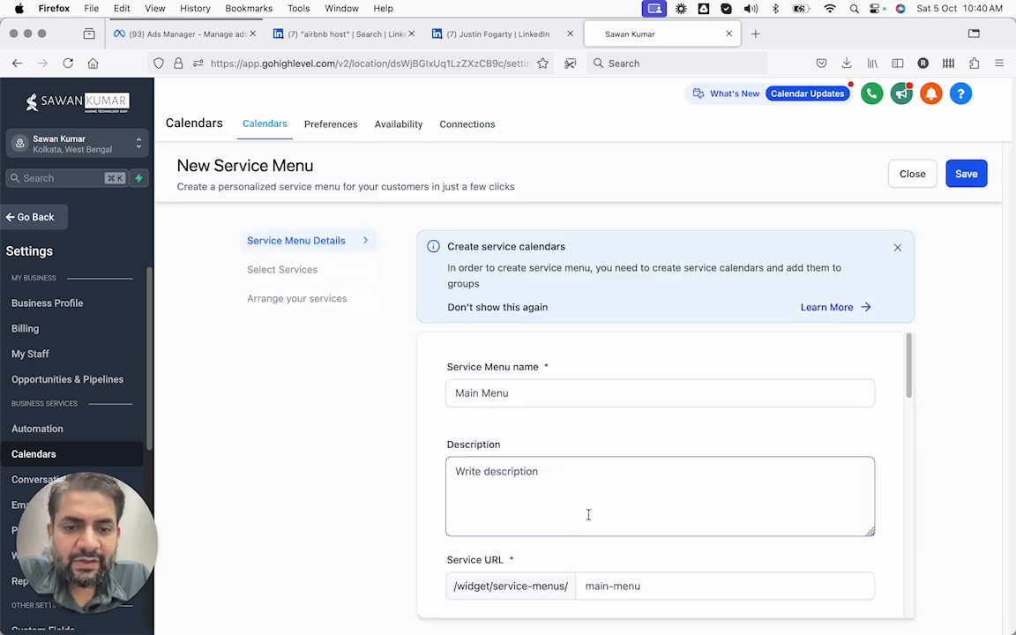
left_click(529, 385)
scroll(539, 380, "down", 3)
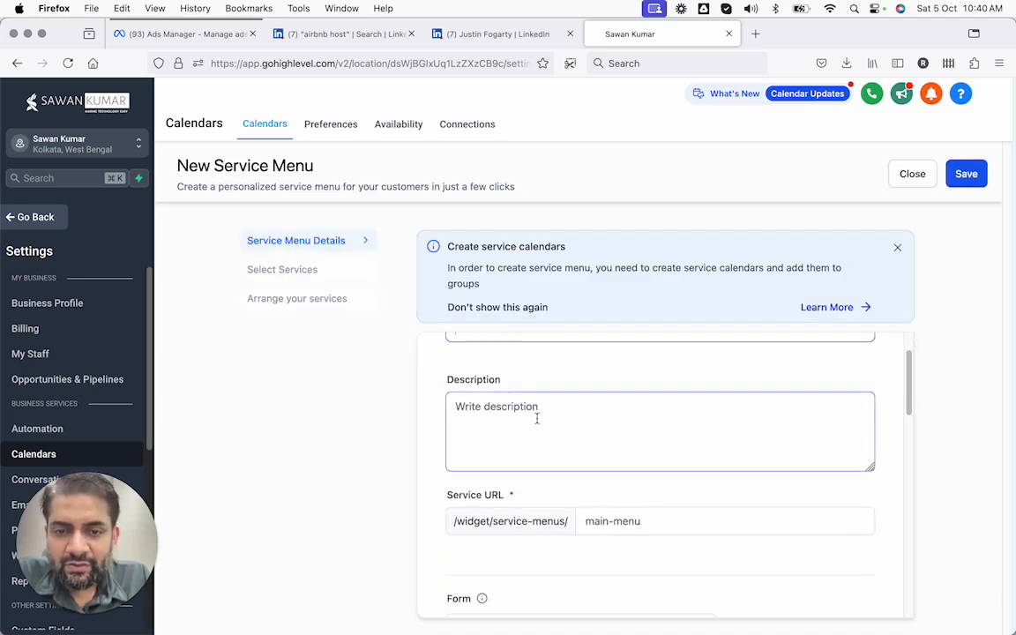
scroll(537, 420, "up", 3)
key("super+a")
type("Tes")
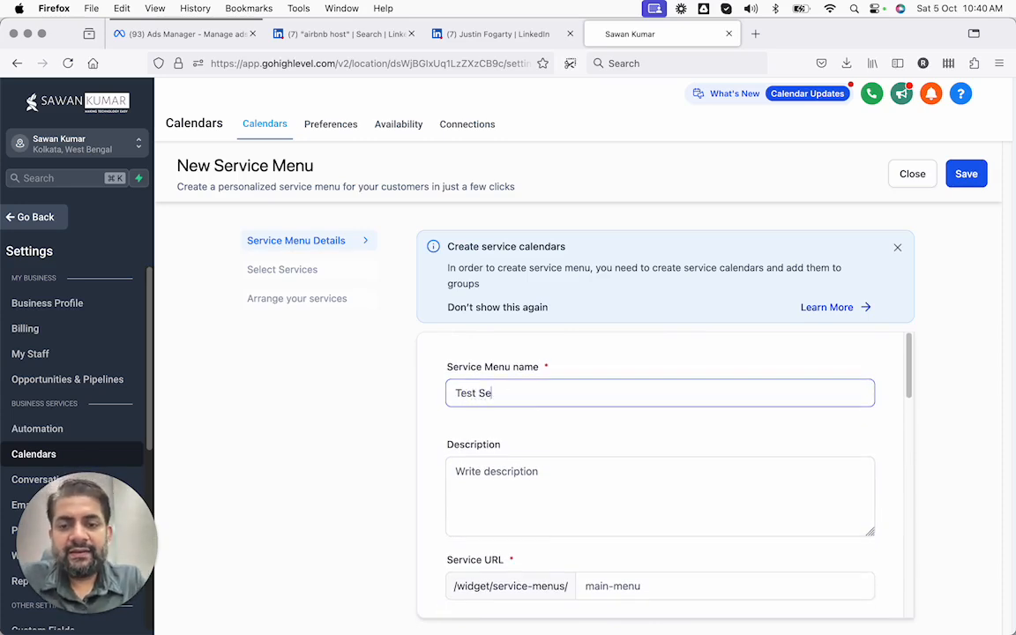
type("t Service")
scroll(619, 545, "down", 3)
triple_click(585, 515)
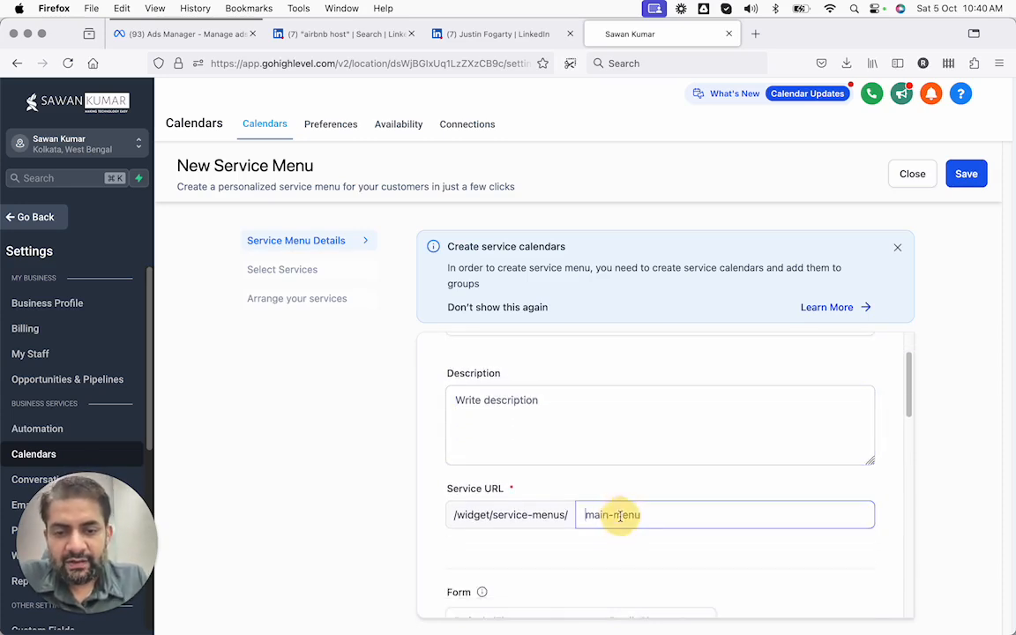
type("testservice")
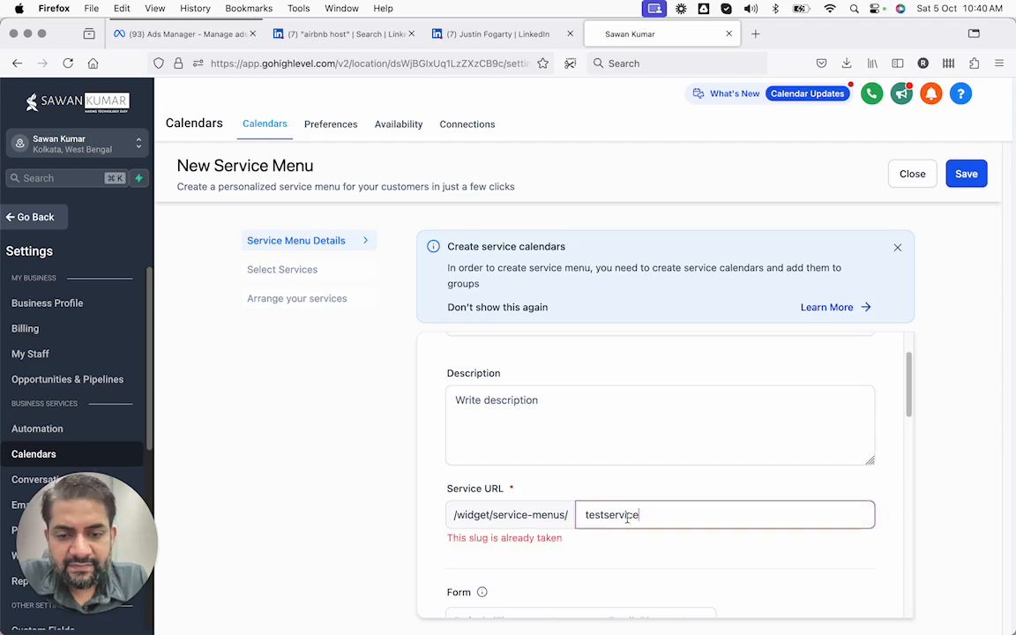
Look over the Select Services and Arrange steps, then return to the details form
scroll(617, 499, "down", 5)
scroll(618, 423, "down", 3)
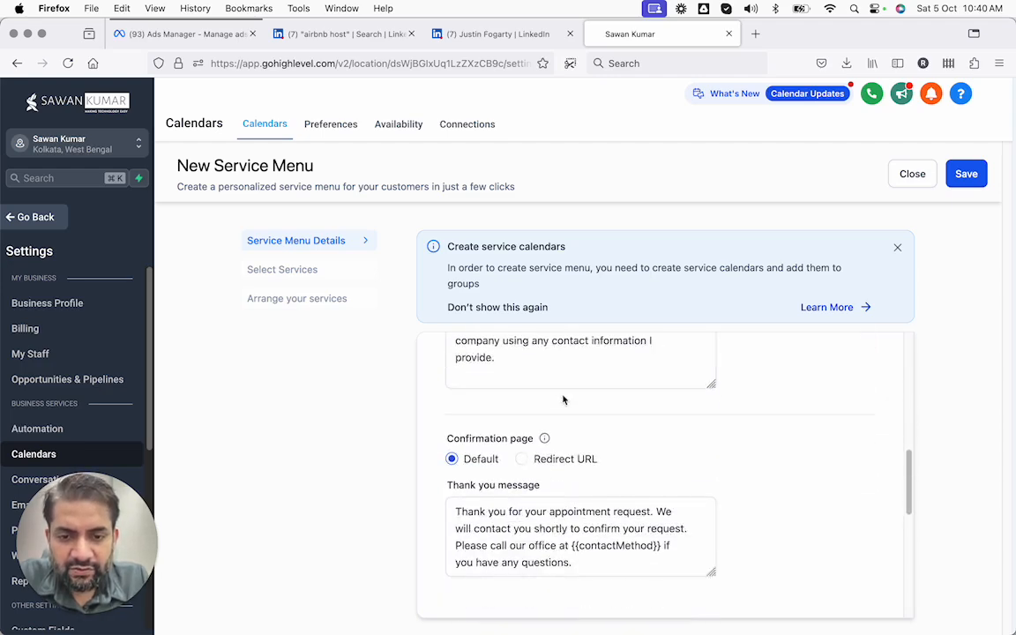
scroll(587, 479, "down", 5)
scroll(597, 472, "up", 10)
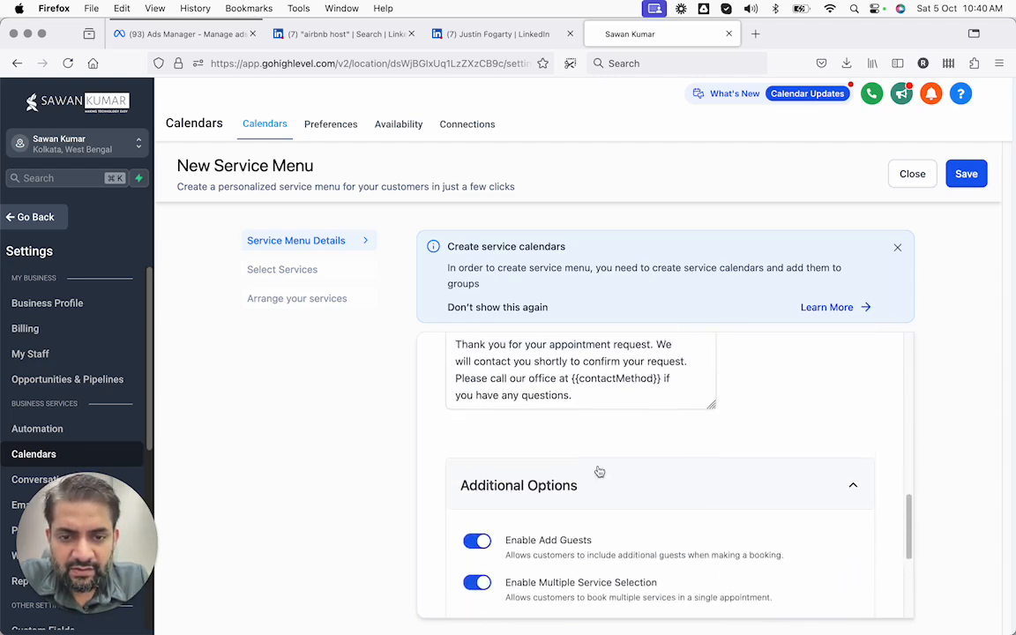
scroll(599, 472, "up", 3)
left_click(256, 274)
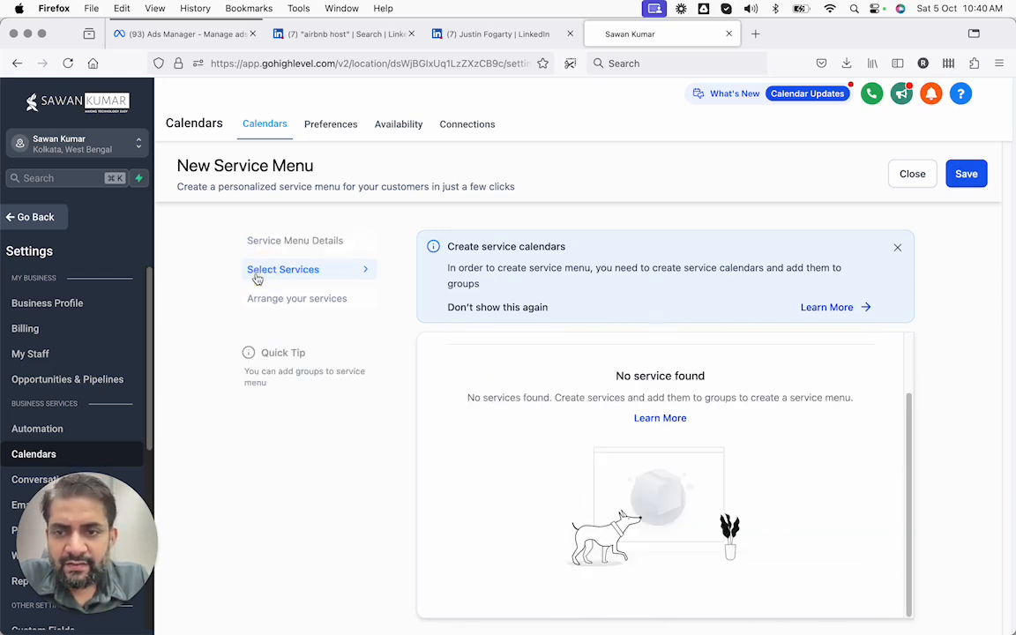
left_click(300, 302)
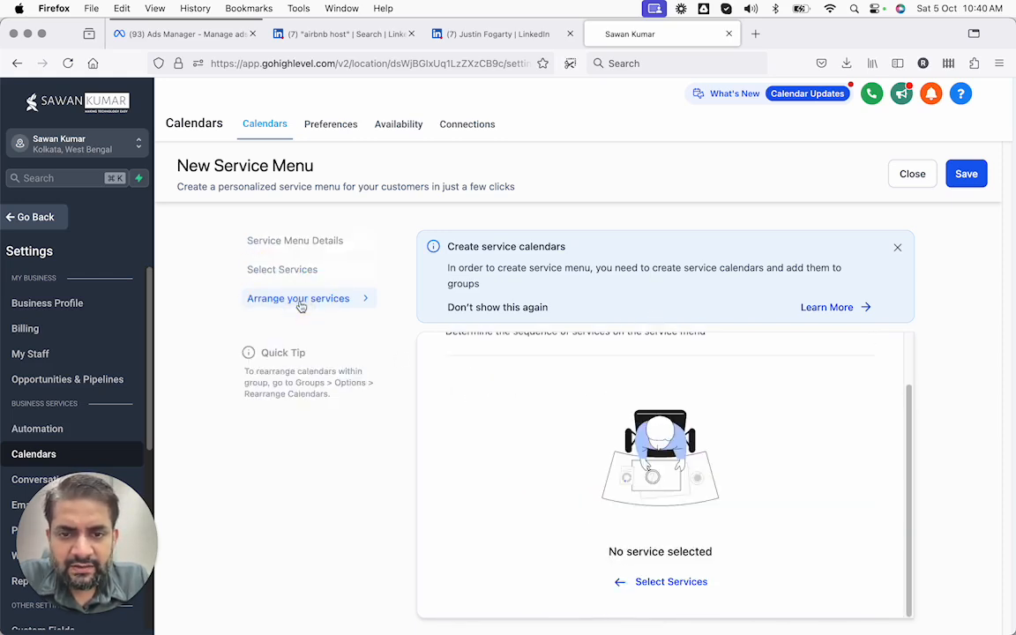
left_click(328, 243)
Try saving the menu, which reveals a slug error, and place the caret at the URL's end
left_click(968, 183)
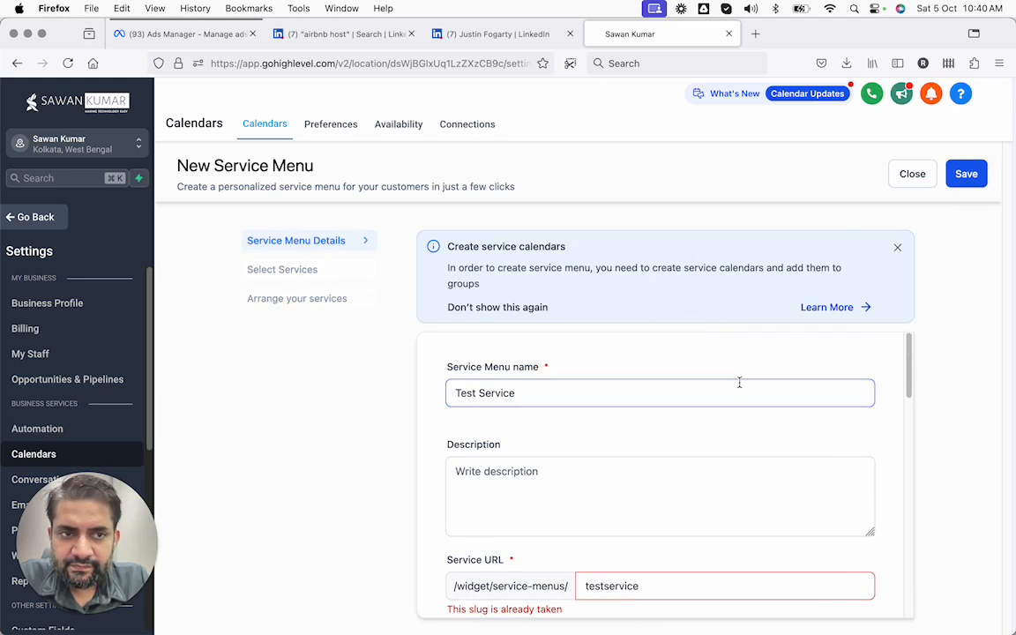
left_click(966, 176)
scroll(661, 417, "down", 3)
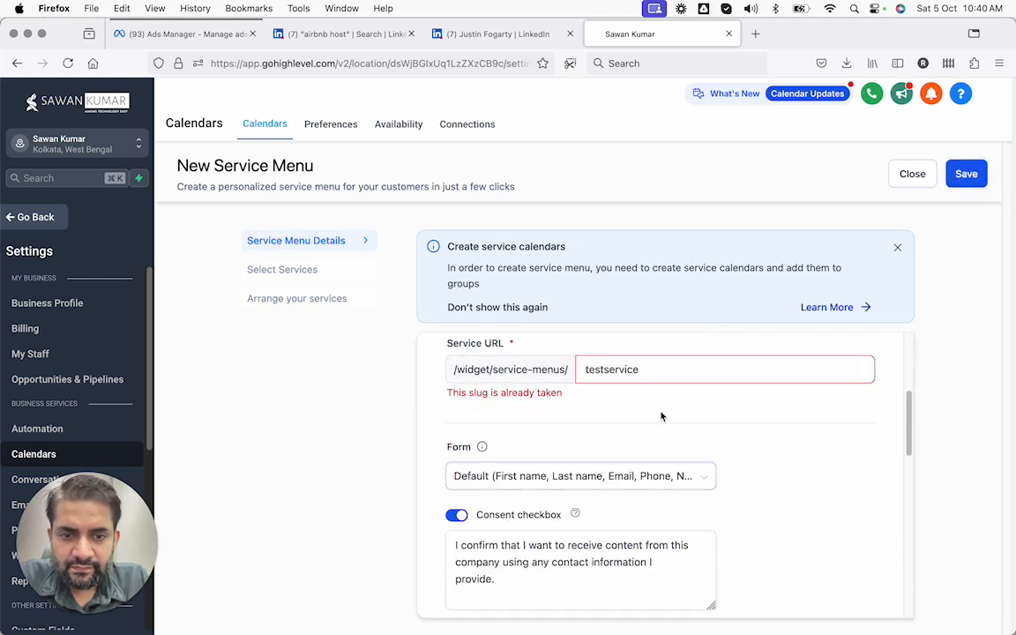
left_click(658, 368)
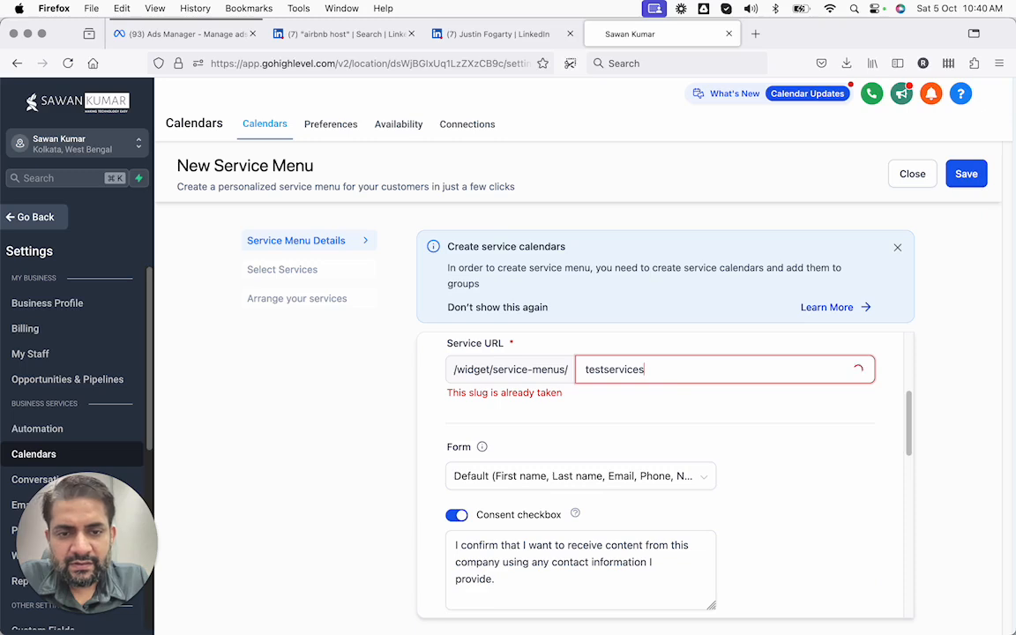
Append '-1' to the service URL slug and save the Test Service menu
type("-1")
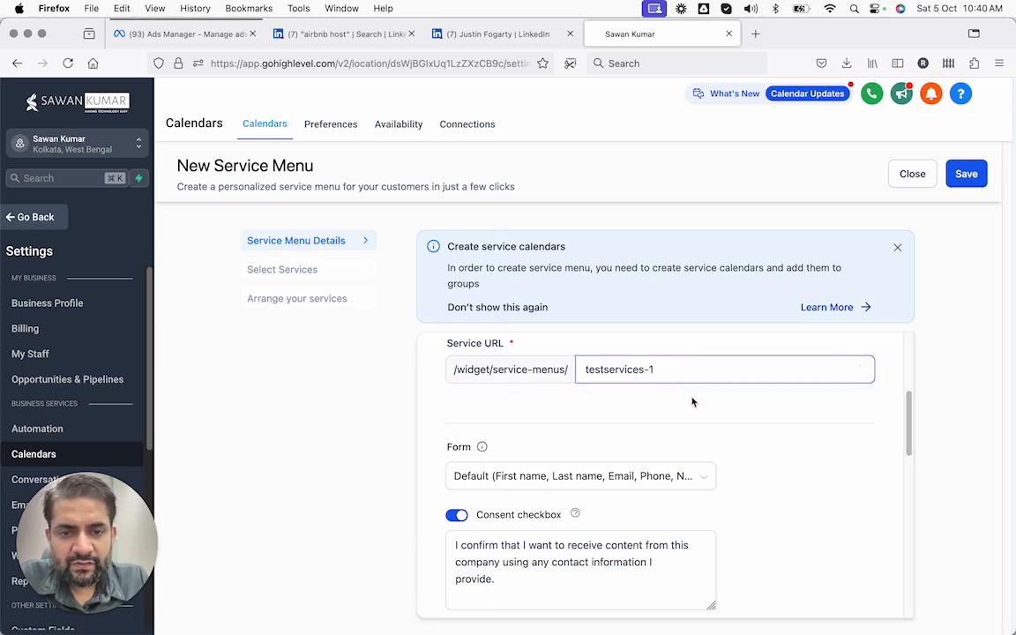
left_click(967, 174)
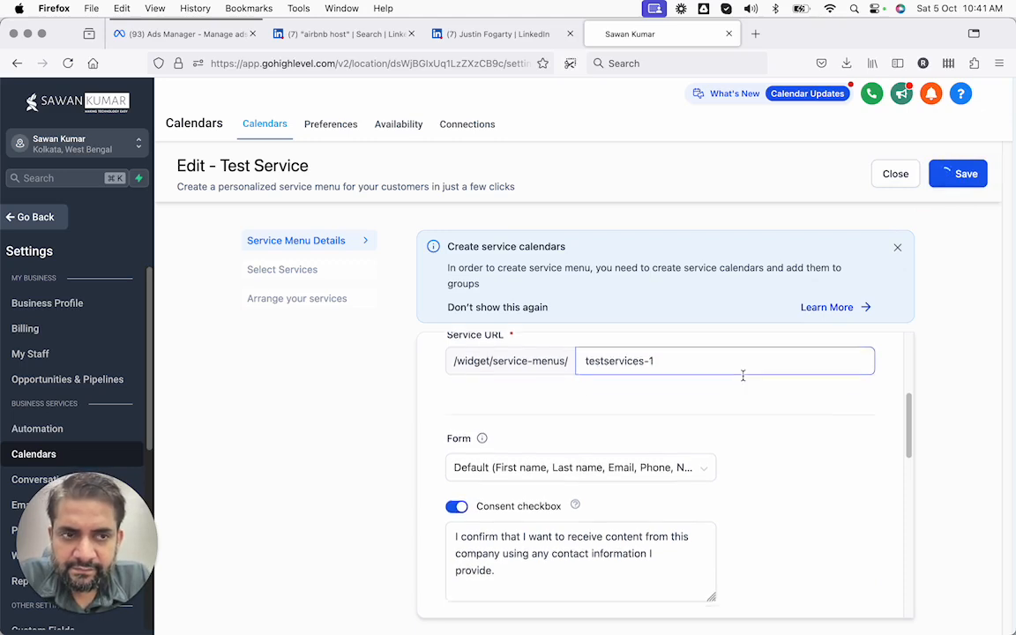
scroll(744, 381, "up", 2)
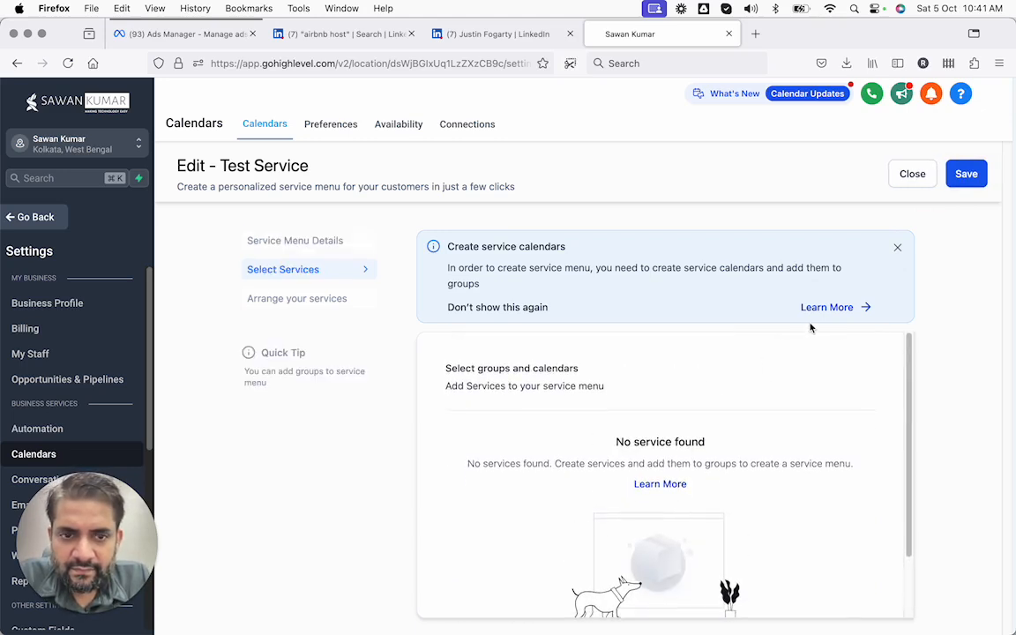
scroll(770, 418, "down", 2)
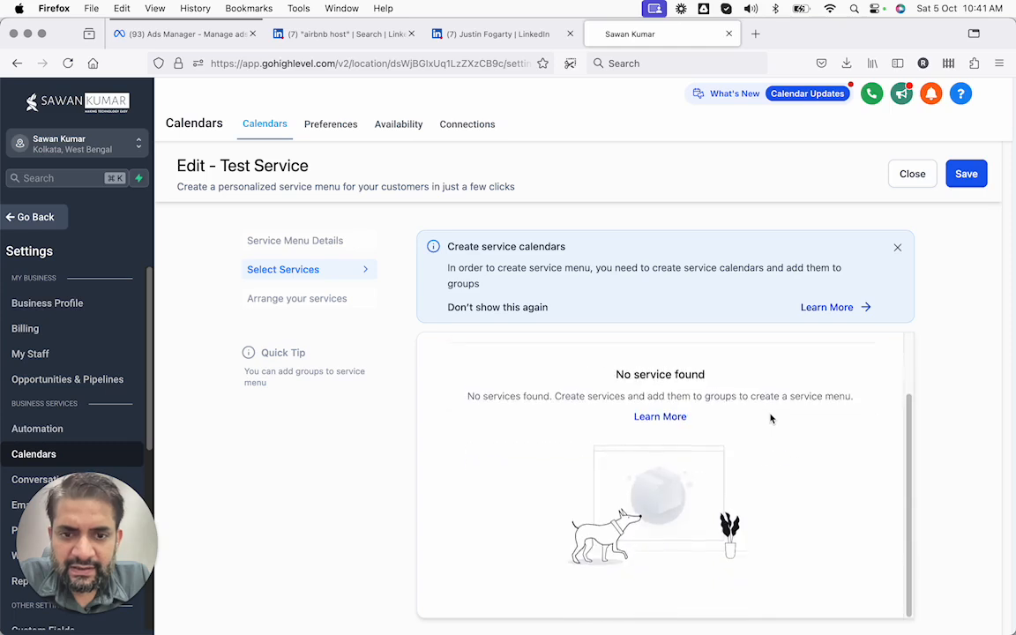
scroll(770, 418, "up", 2)
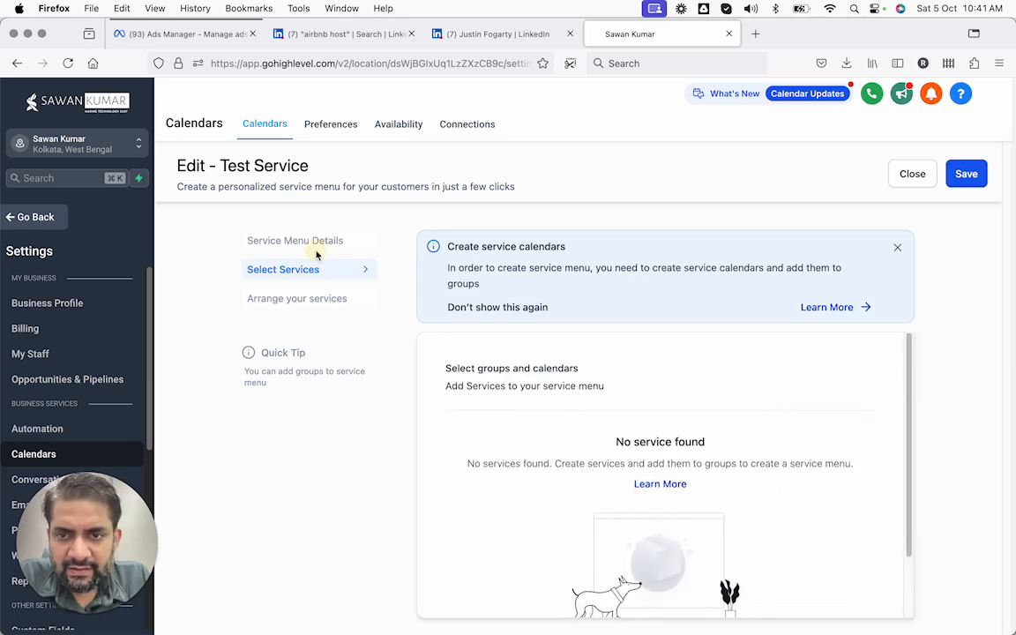
Close the editor, check the Active Test Service row's actions menu, then open the Rooms list
left_click(911, 179)
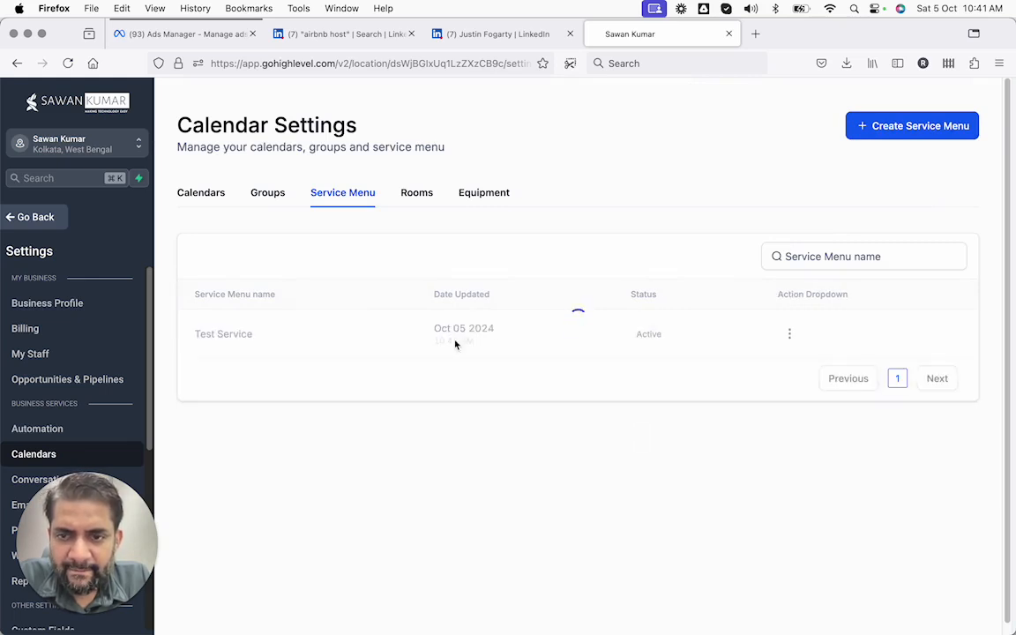
left_click(789, 334)
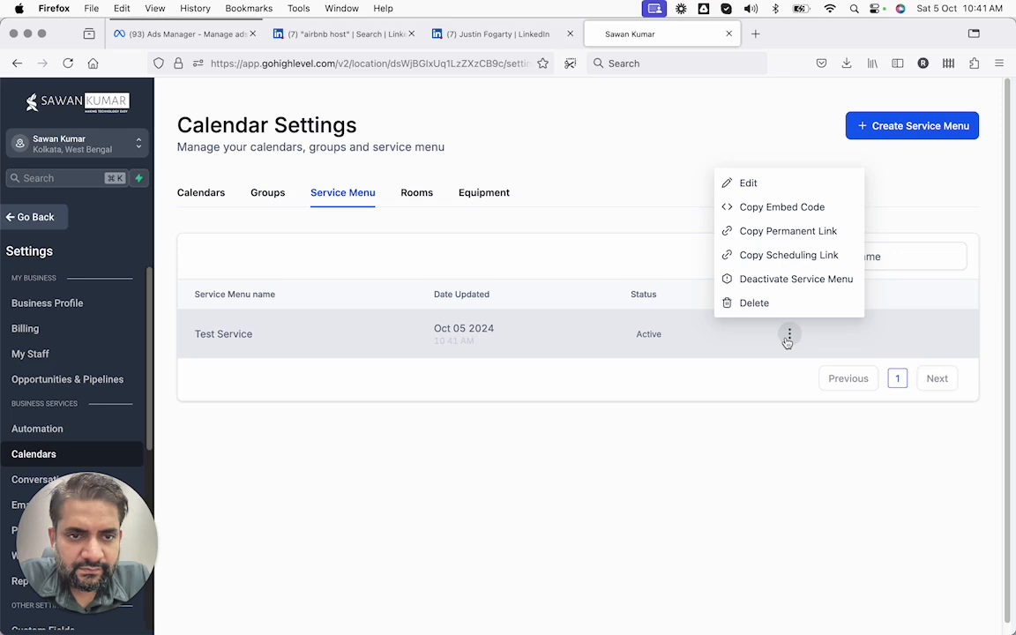
left_click(621, 342)
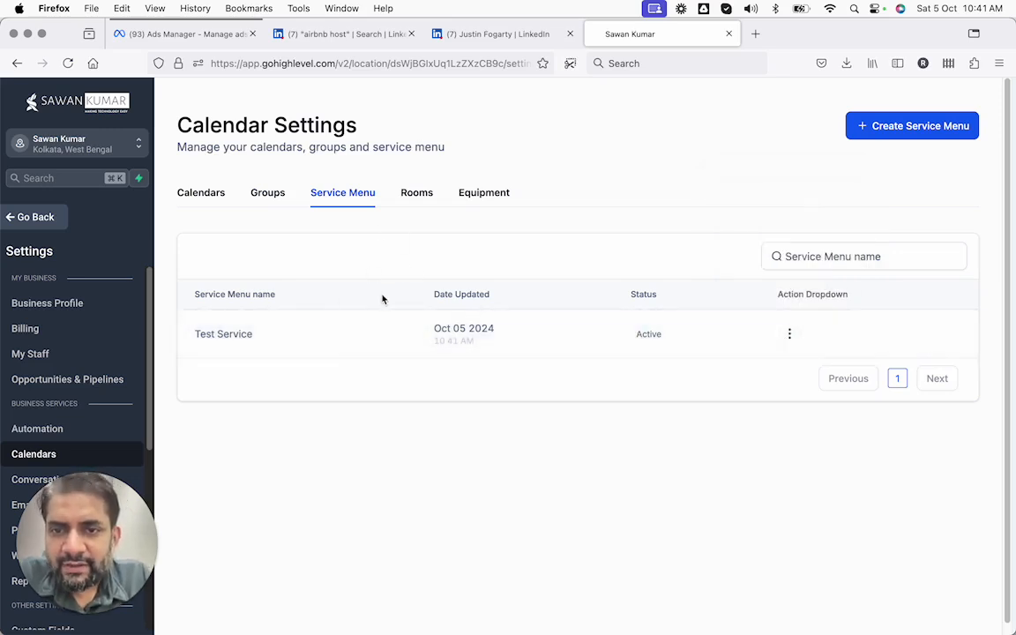
left_click(417, 194)
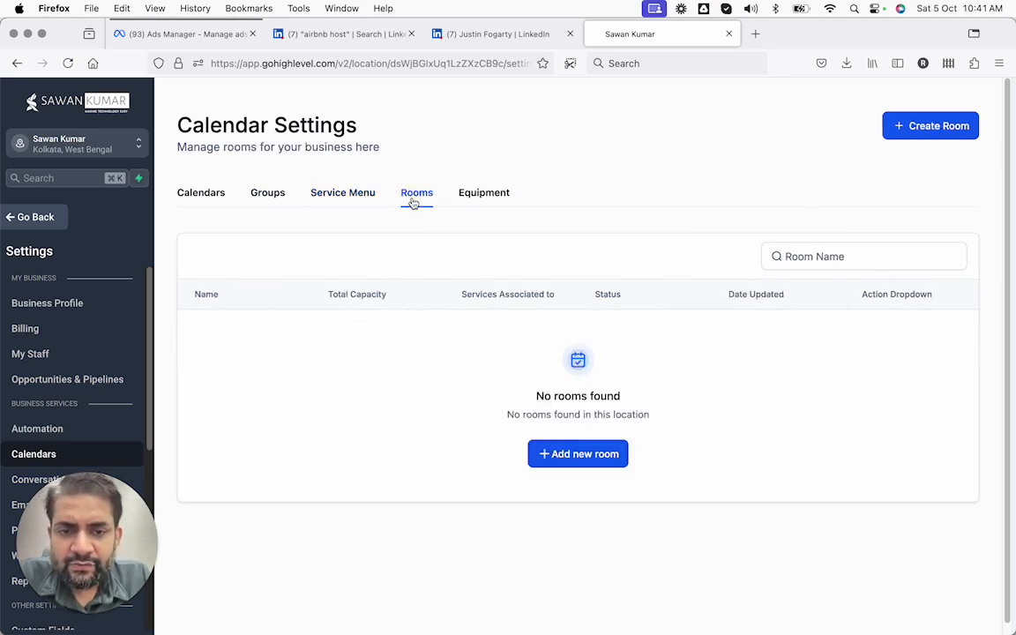
Draft a new room named Room1 with a total capacity of 100
left_click(549, 453)
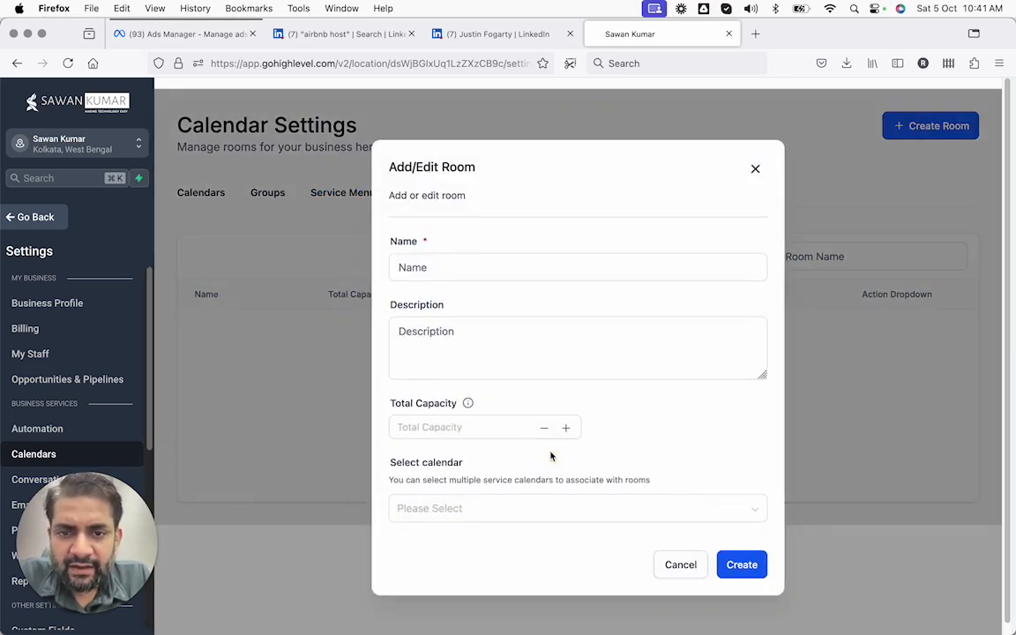
left_click(474, 261)
type("Roome")
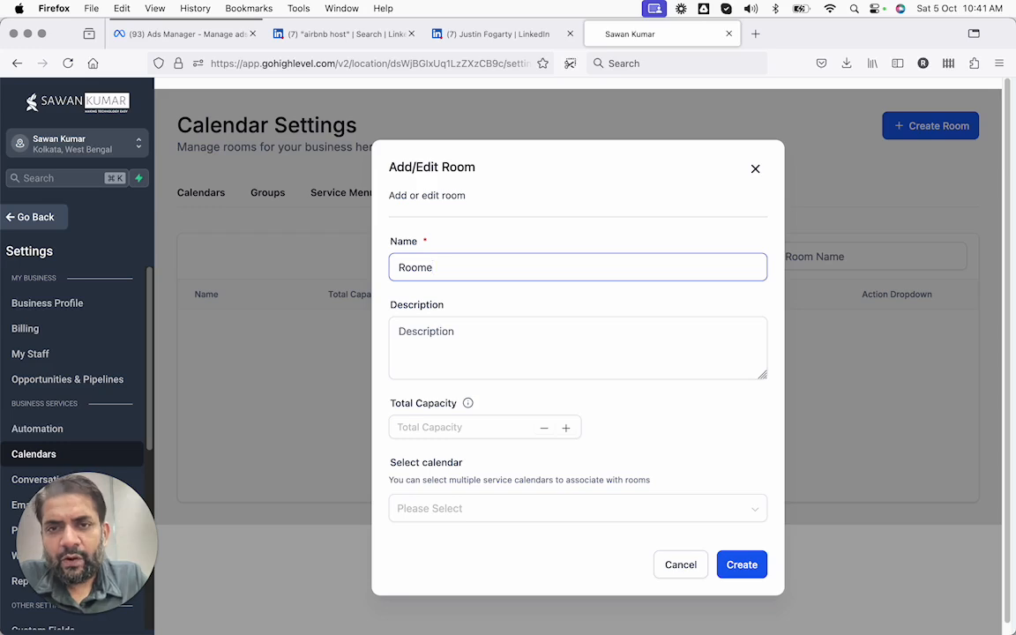
key("BackSpace")
type("1")
left_click(504, 428)
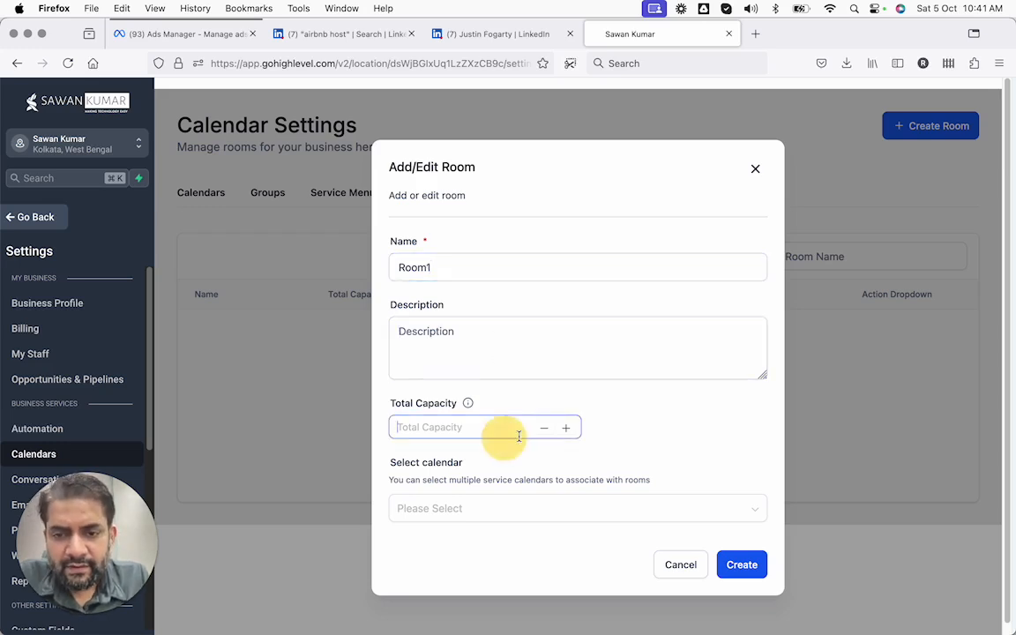
left_click(568, 429)
left_click(567, 428)
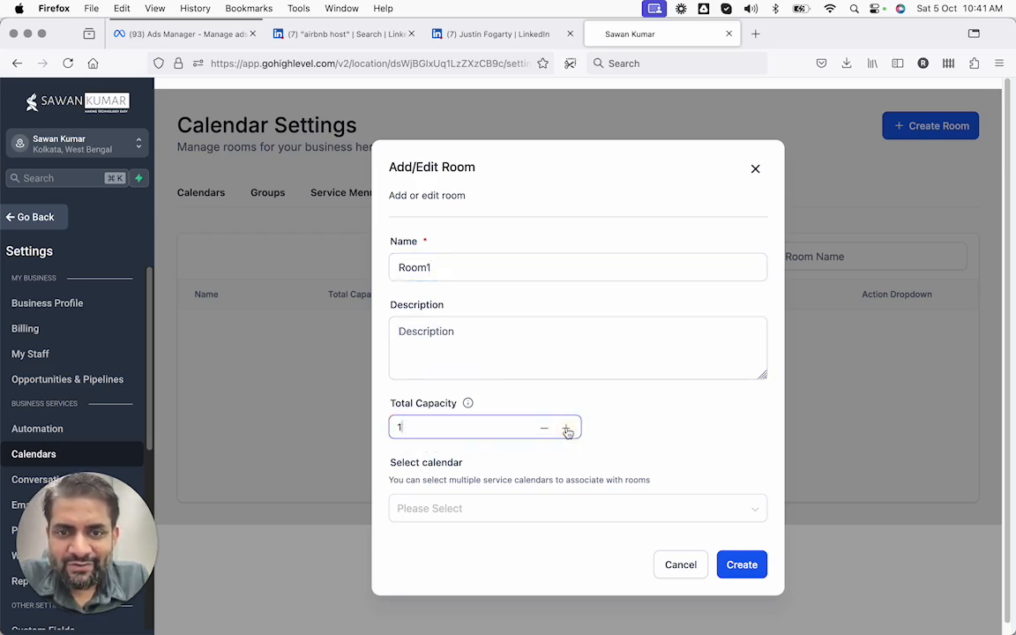
left_click(568, 431)
left_click(567, 432)
left_click(567, 431)
left_click(567, 431)
left_click(568, 432)
left_click(567, 431)
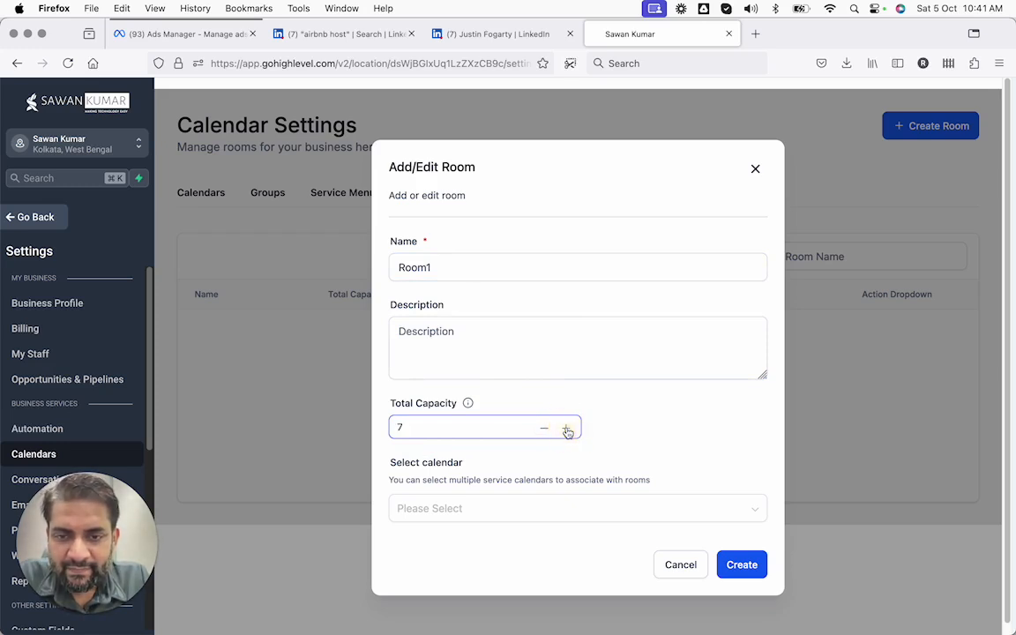
double_click(532, 427)
type("100")
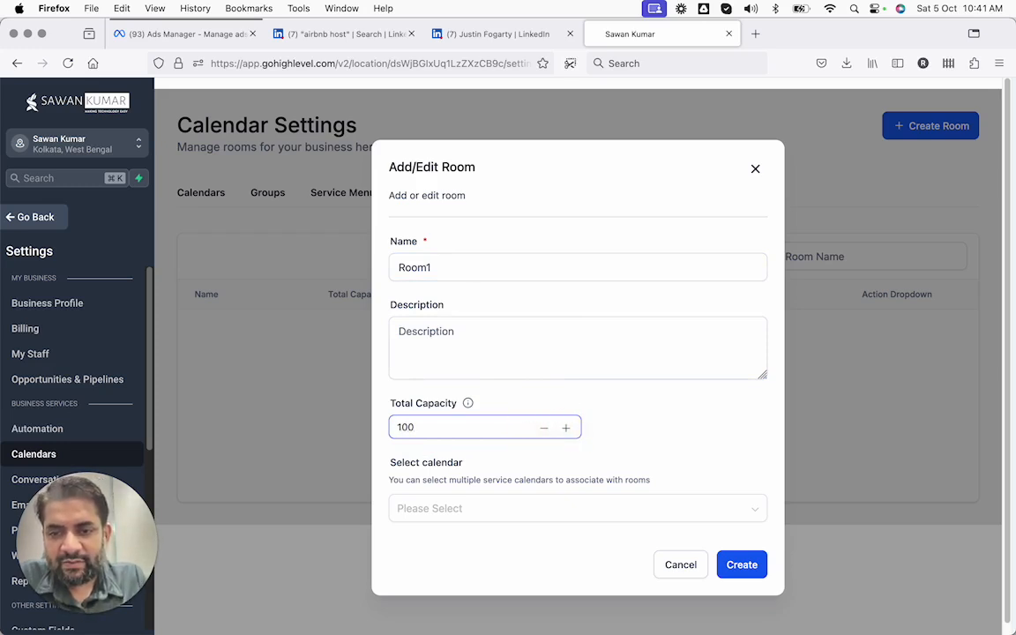
Check the empty calendar list, then cancel the room without creating it
scroll(538, 499, "down", 1)
left_click(533, 495)
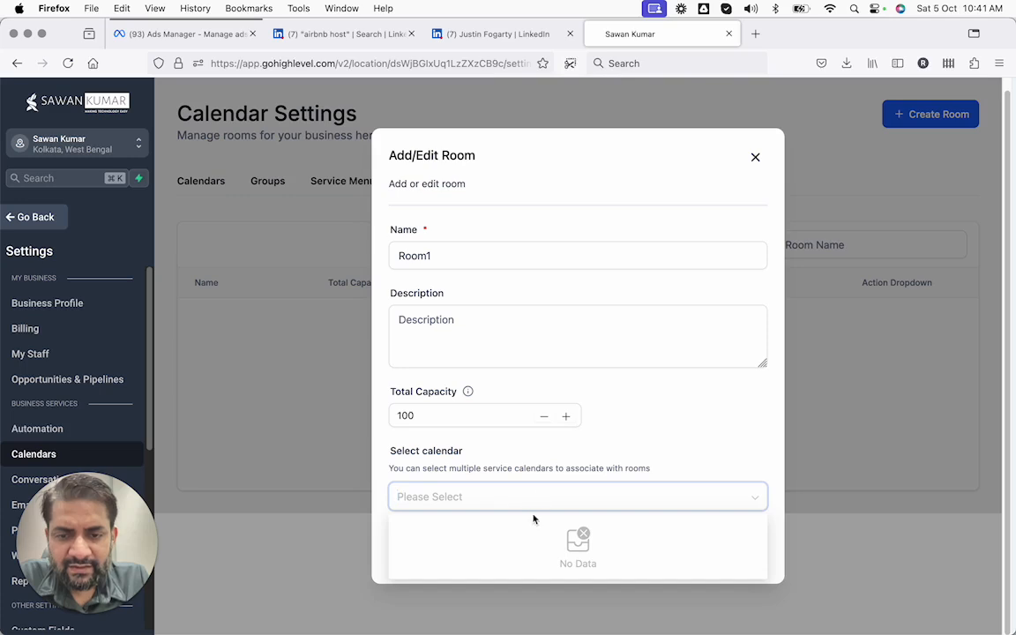
left_click(530, 468)
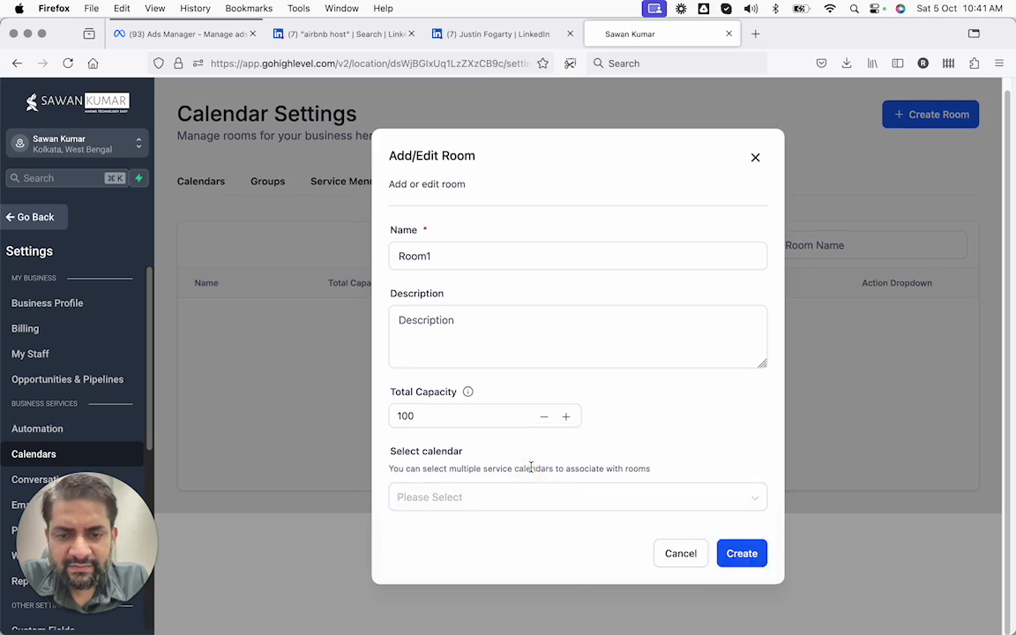
left_click(688, 554)
Open the Equipment list, start a new equipment entry, then close the form unsaved
left_click(473, 182)
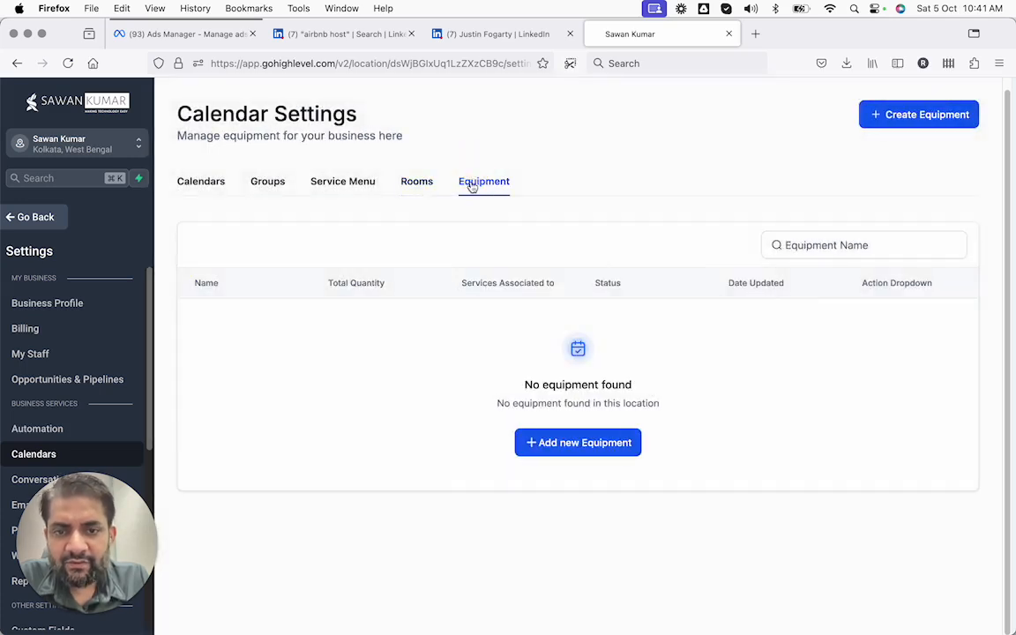
left_click(531, 442)
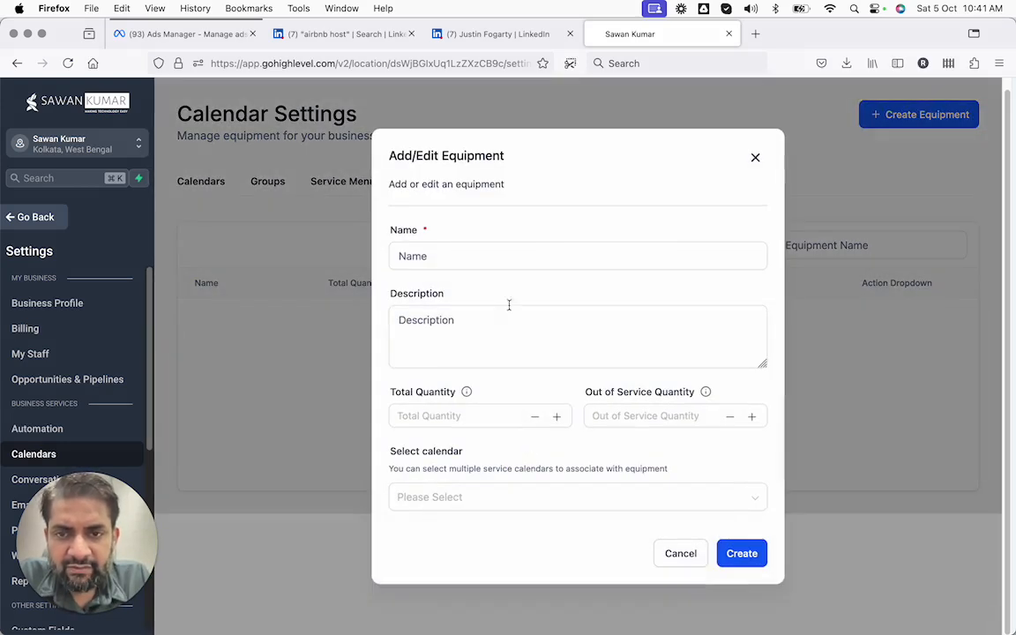
left_click(504, 252)
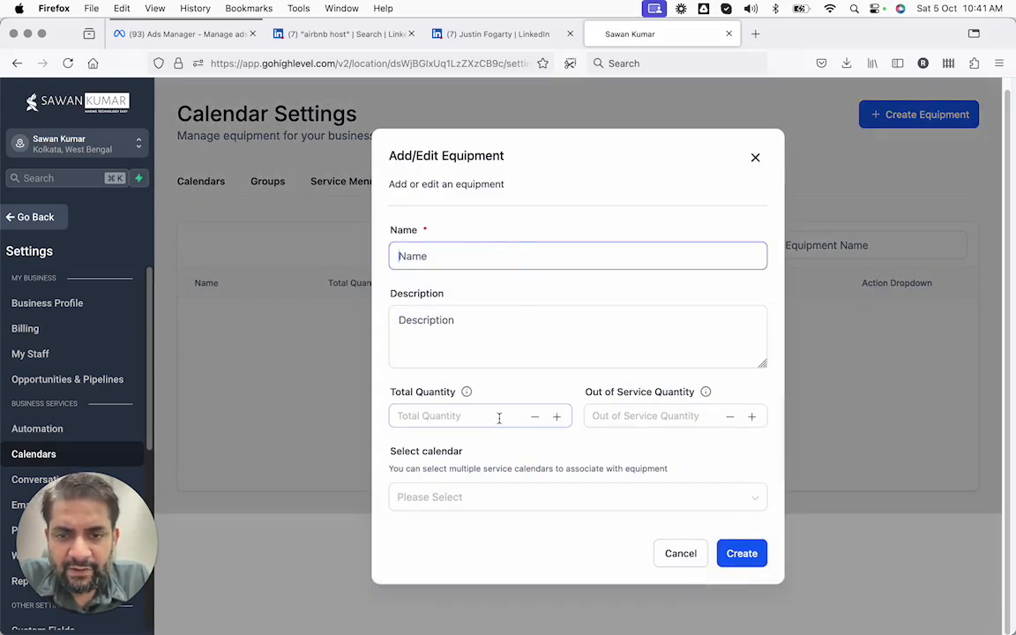
left_click(651, 417)
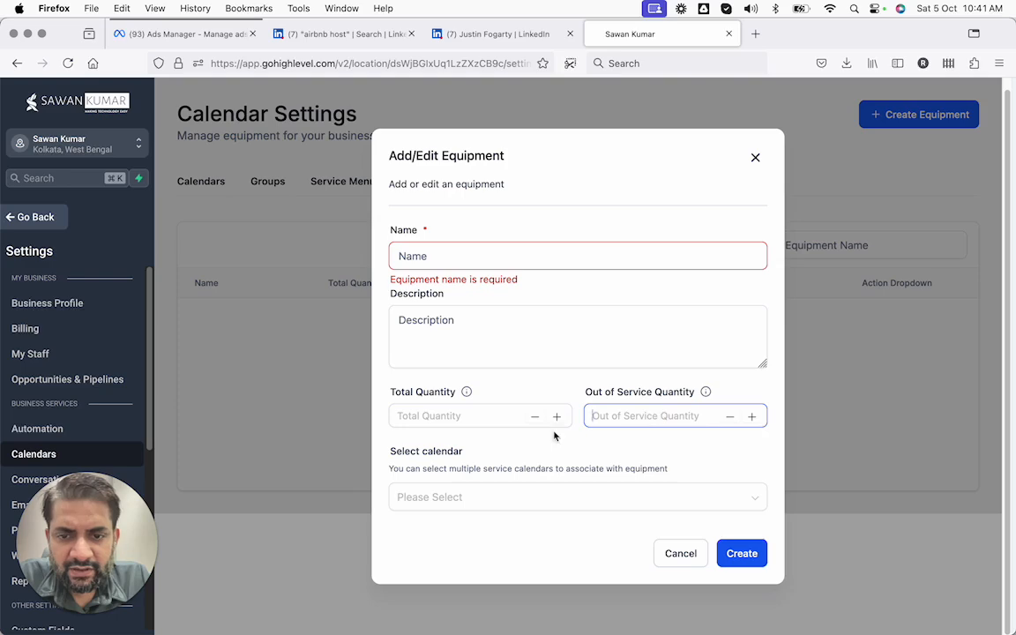
left_click(533, 510)
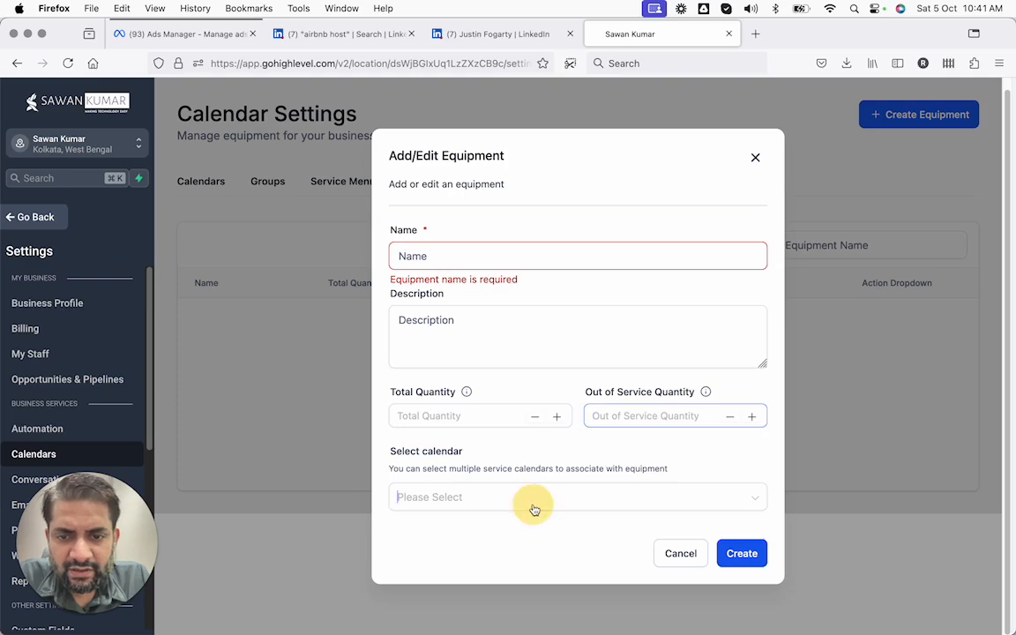
left_click(758, 156)
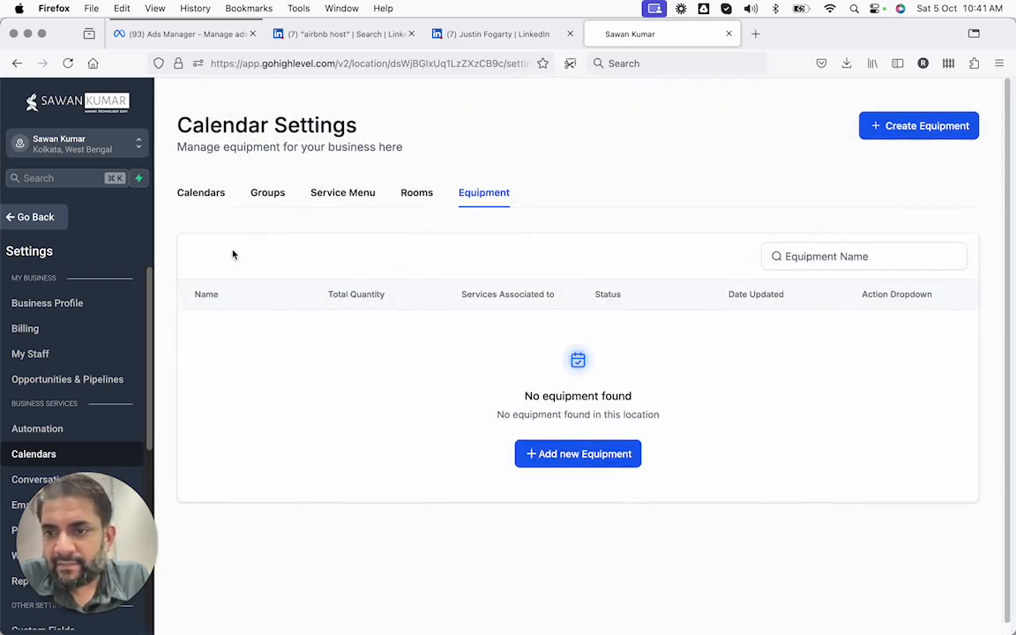
left_click_drag(63, 454, 1011, 544)
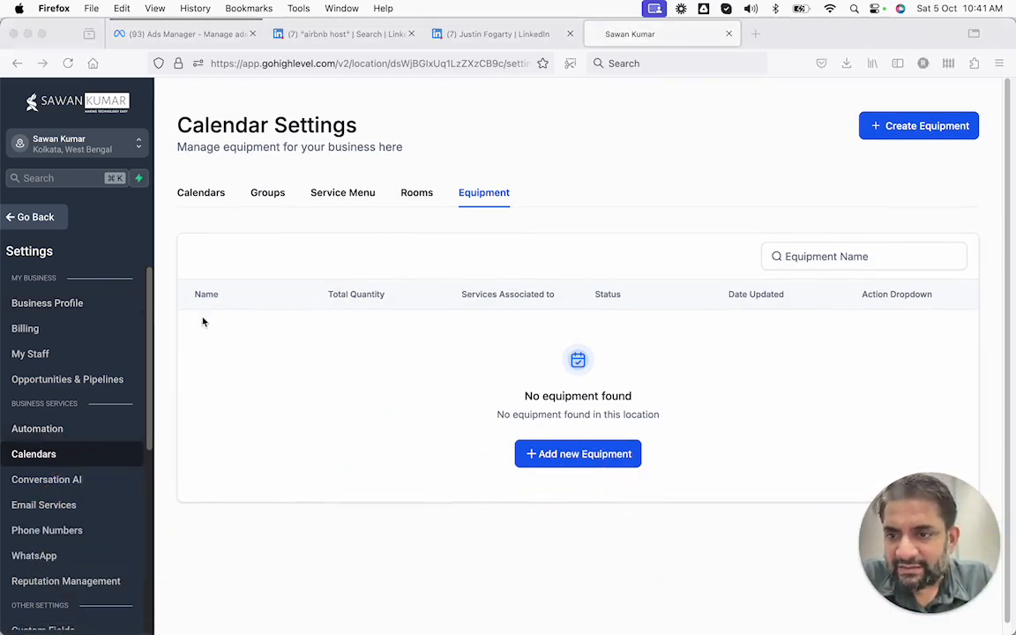
In My Staff, assign the ONe to one coaching calendar to the first team member
left_click(31, 354)
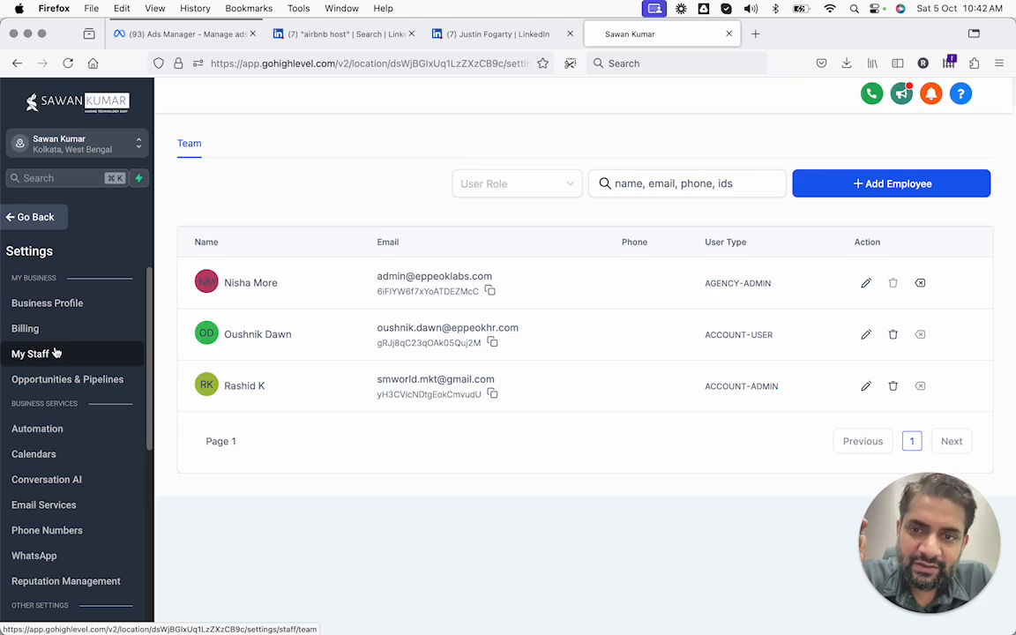
left_click(865, 284)
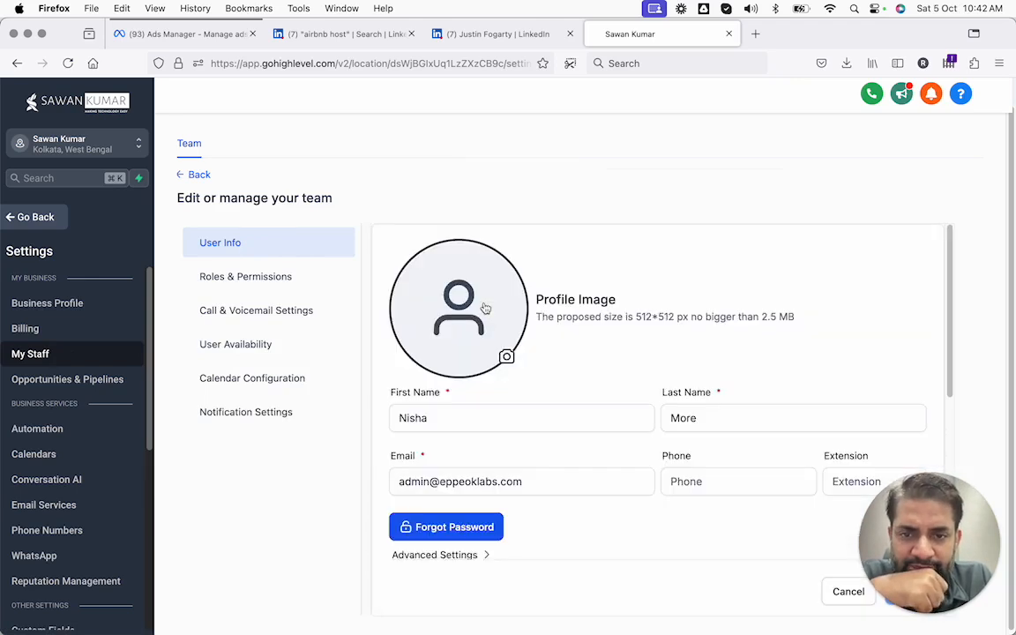
scroll(484, 308, "down", 5)
scroll(485, 308, "up", 2)
left_click(472, 337)
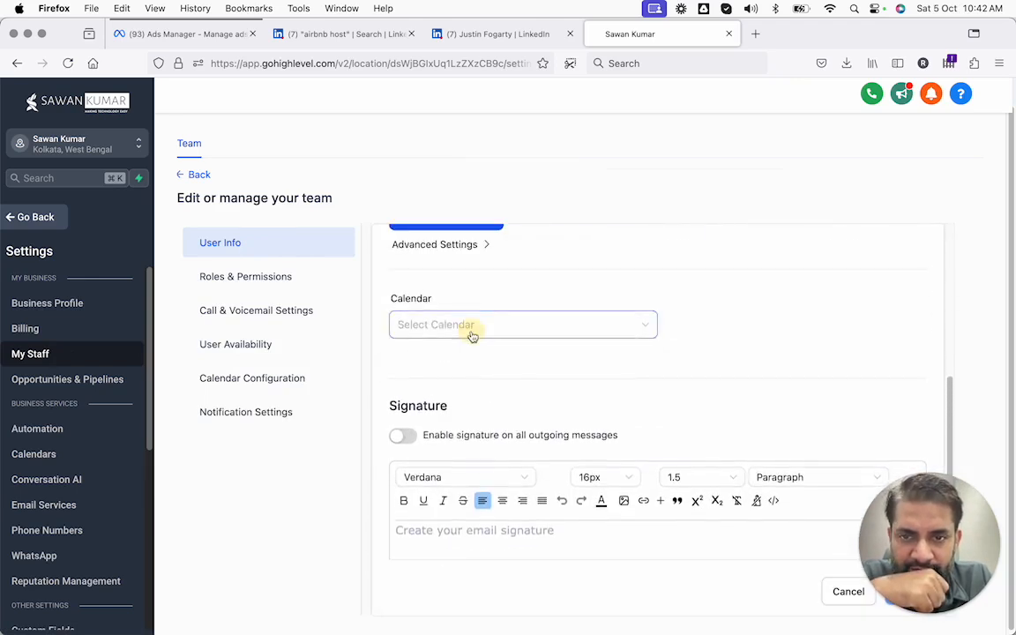
left_click(448, 382)
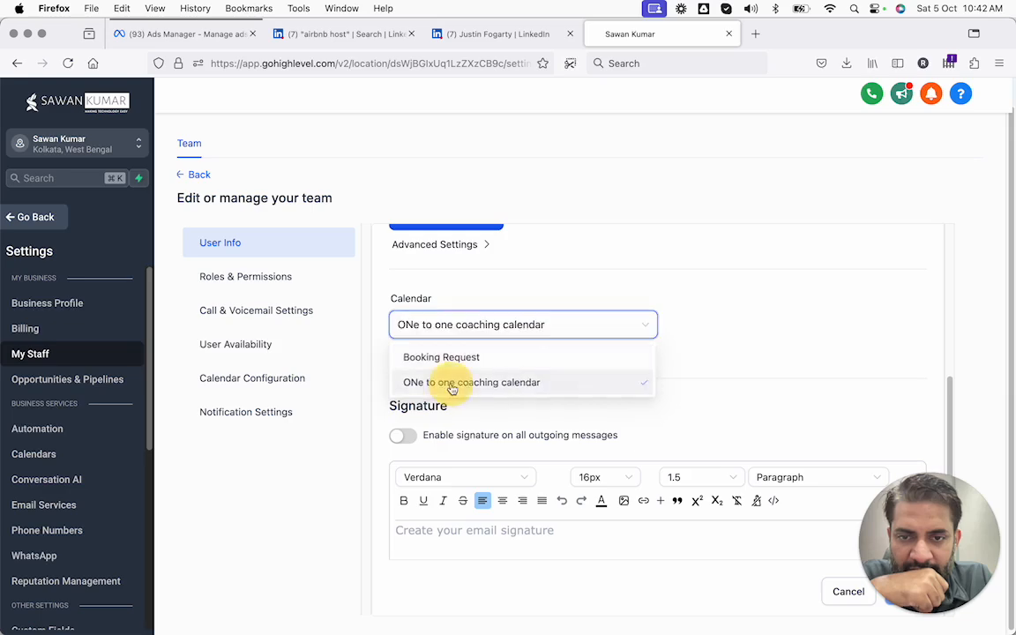
Review the team member's Roles & Permissions, then open their User Availability
scroll(459, 363, "down", 2)
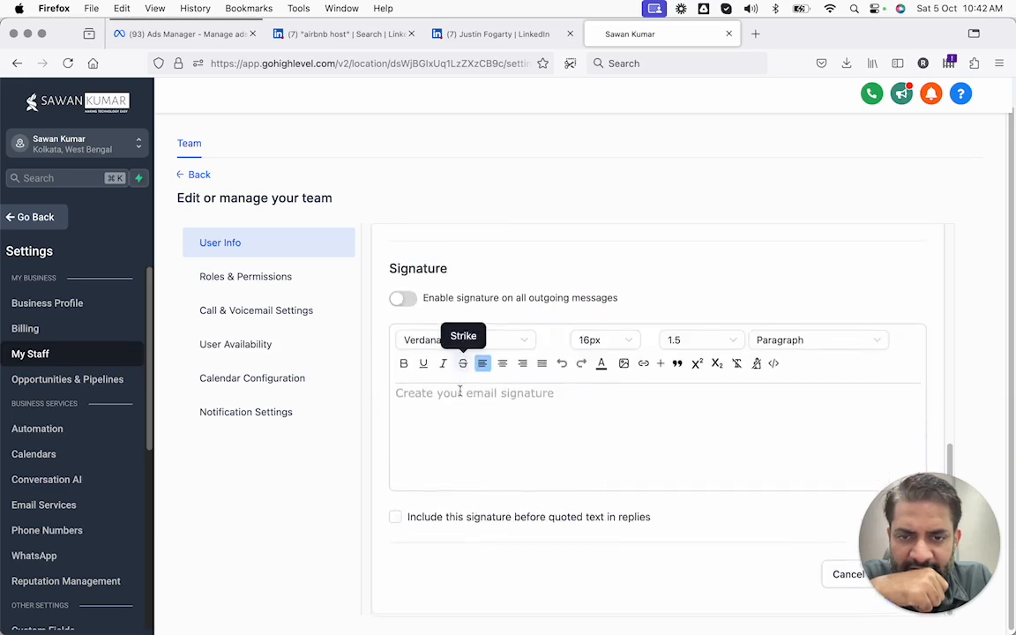
left_click(253, 283)
scroll(447, 329, "up", 5)
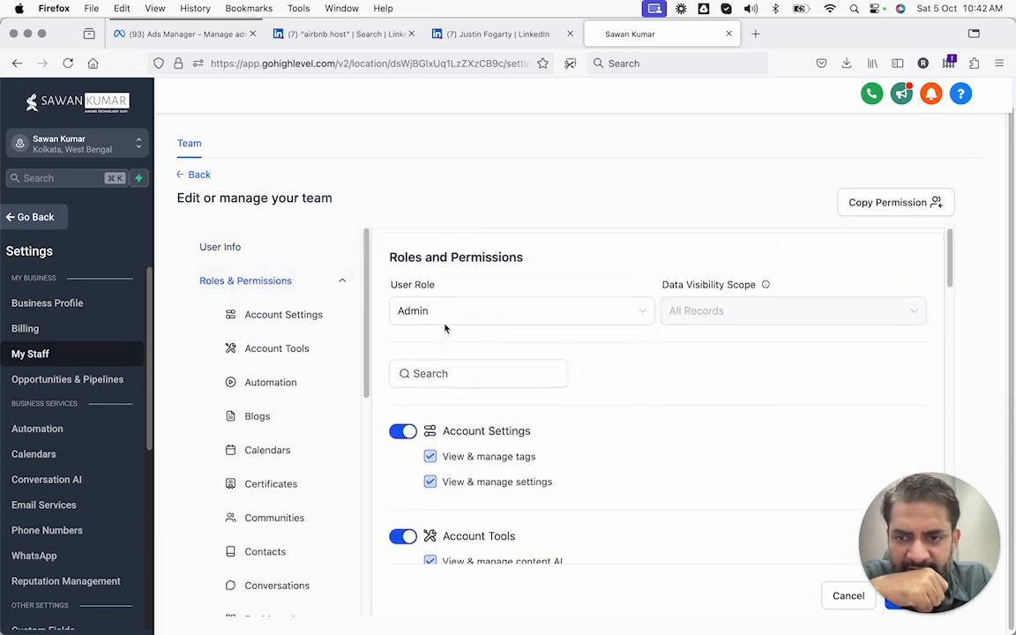
scroll(448, 330, "down", 5)
scroll(303, 399, "down", 1)
scroll(302, 400, "down", 5)
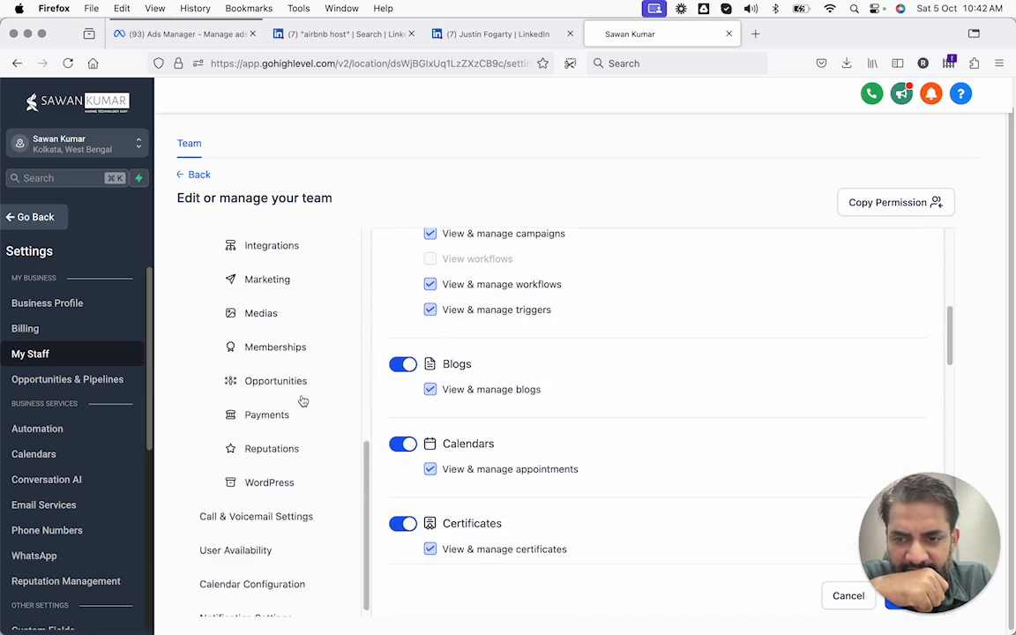
left_click(246, 535)
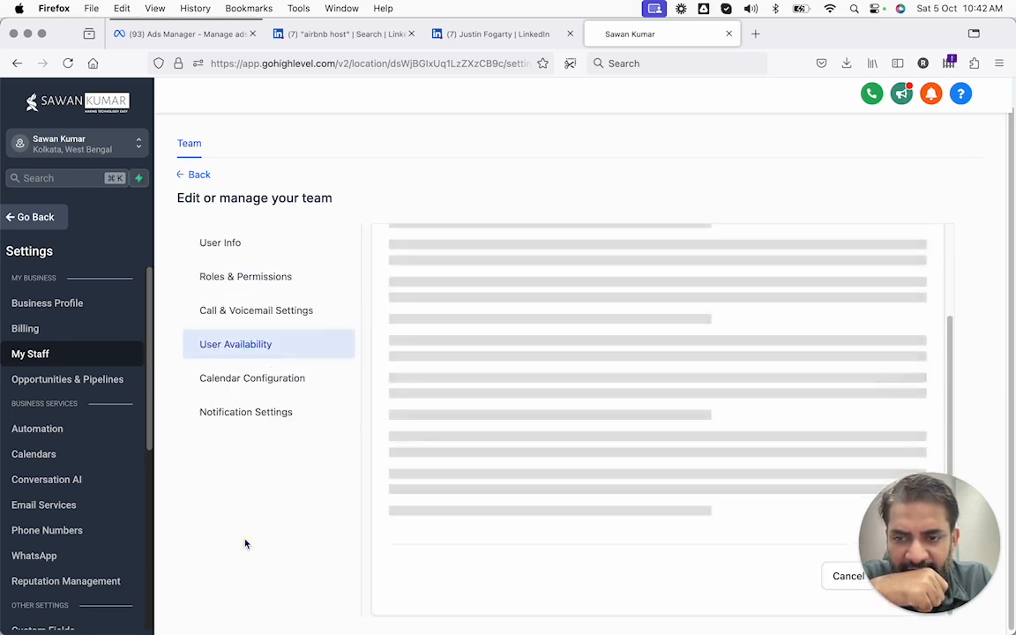
Check the member's empty calendar configuration and video conferencing, then return to Calendars
left_click(249, 393)
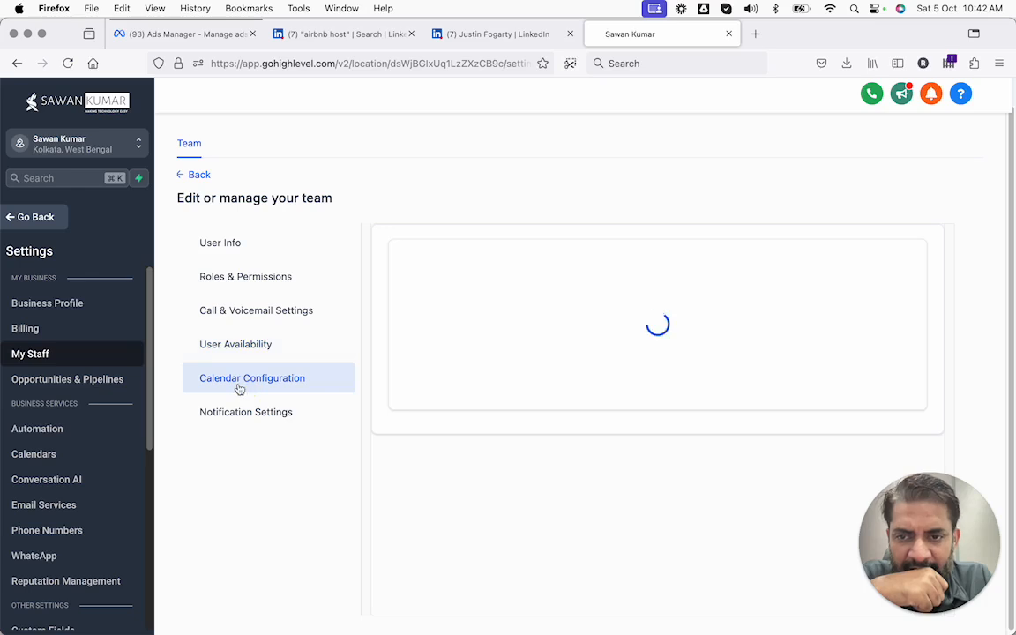
scroll(523, 405, "down", 1)
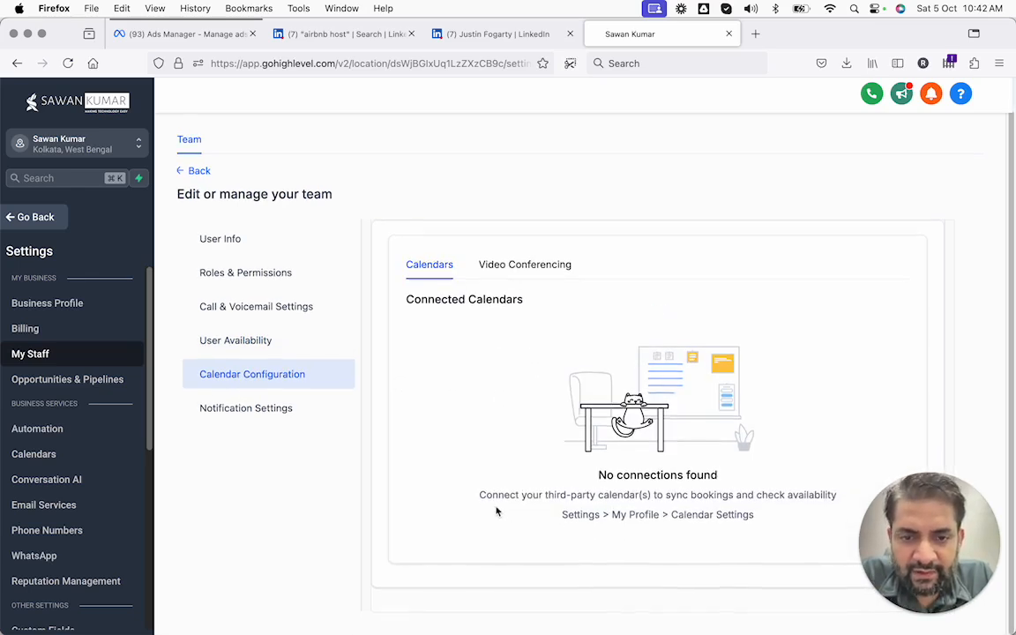
scroll(274, 385, "up", 1)
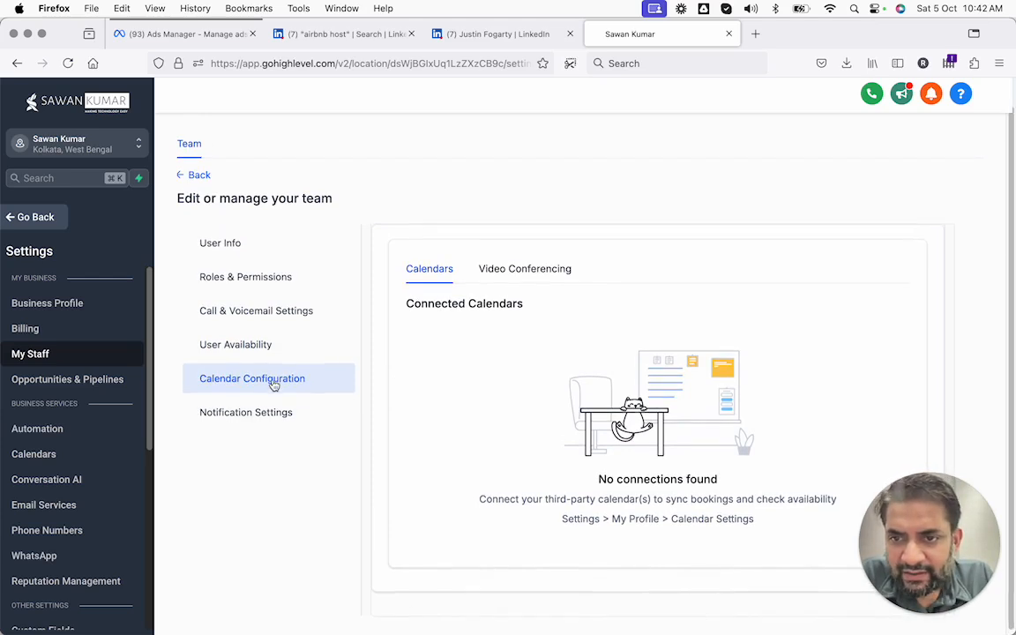
left_click(549, 277)
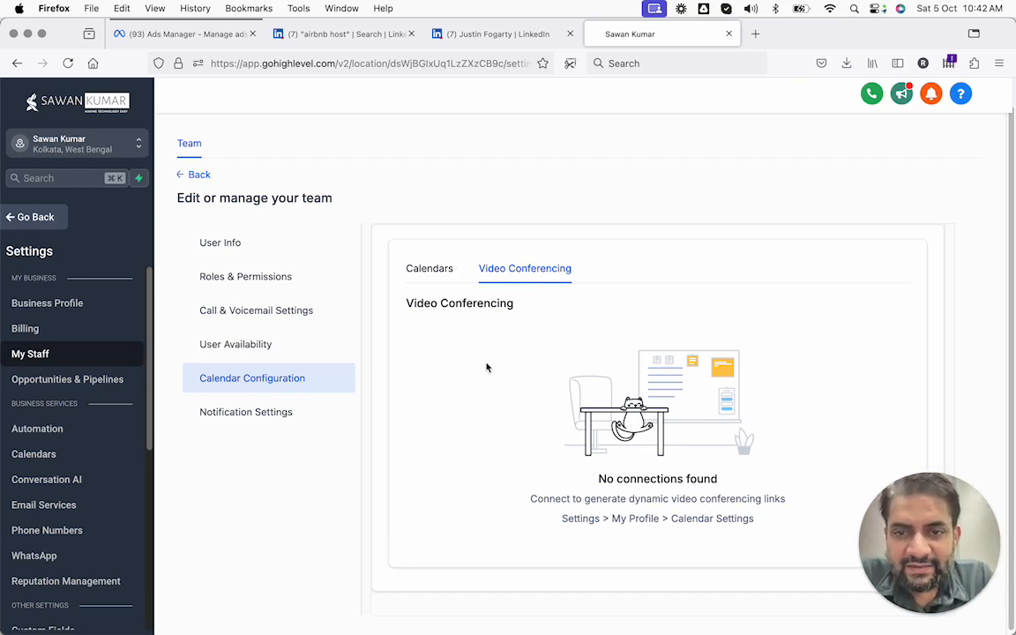
left_click(199, 182)
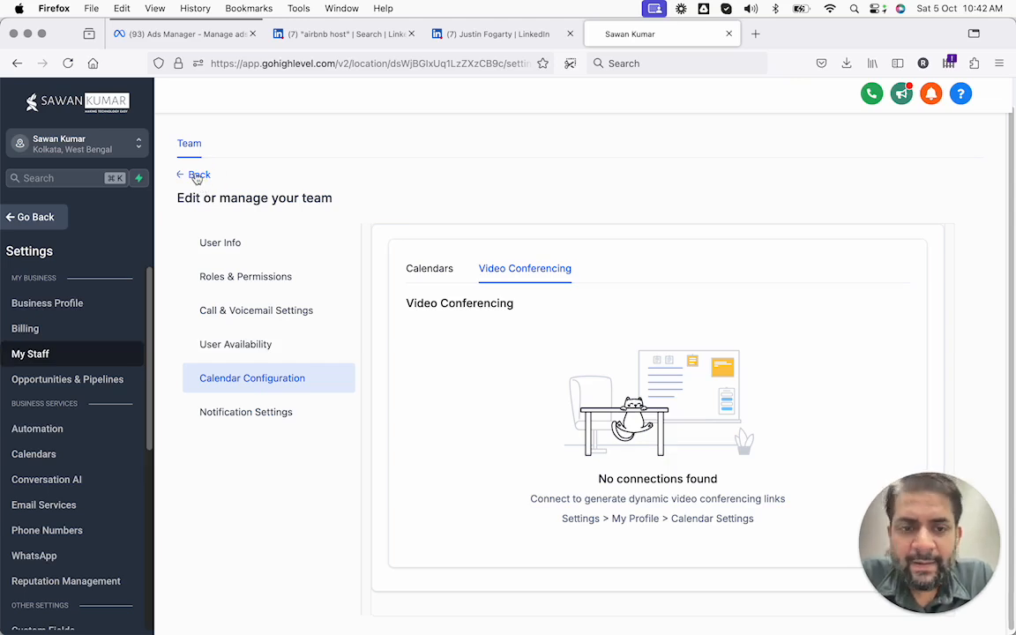
left_click(197, 176)
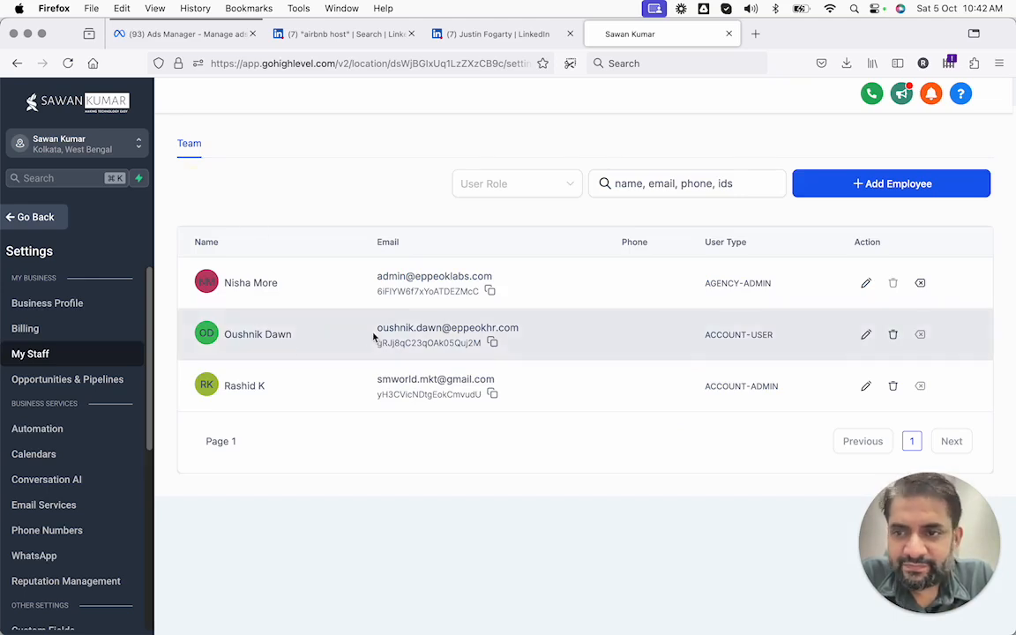
left_click(39, 218)
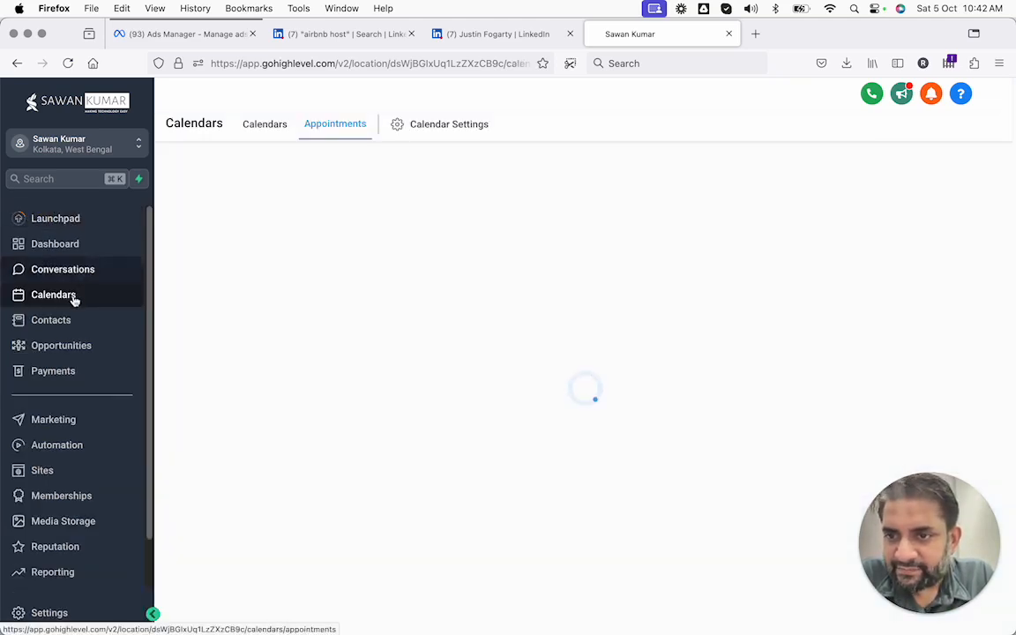
Open Calendar Settings and review the Google Organic Booking connection
left_click(447, 135)
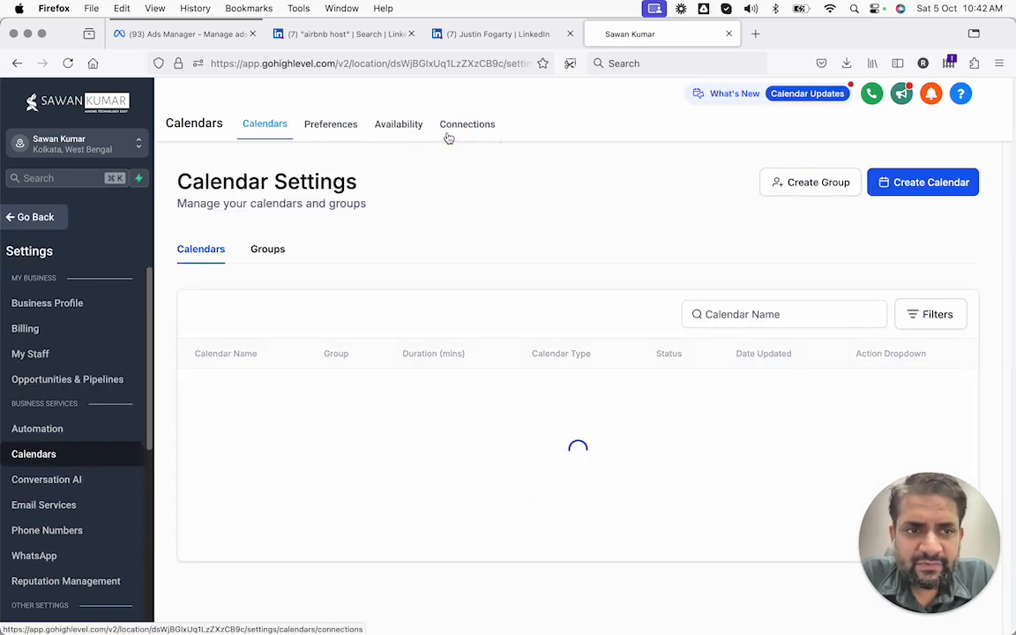
left_click(447, 136)
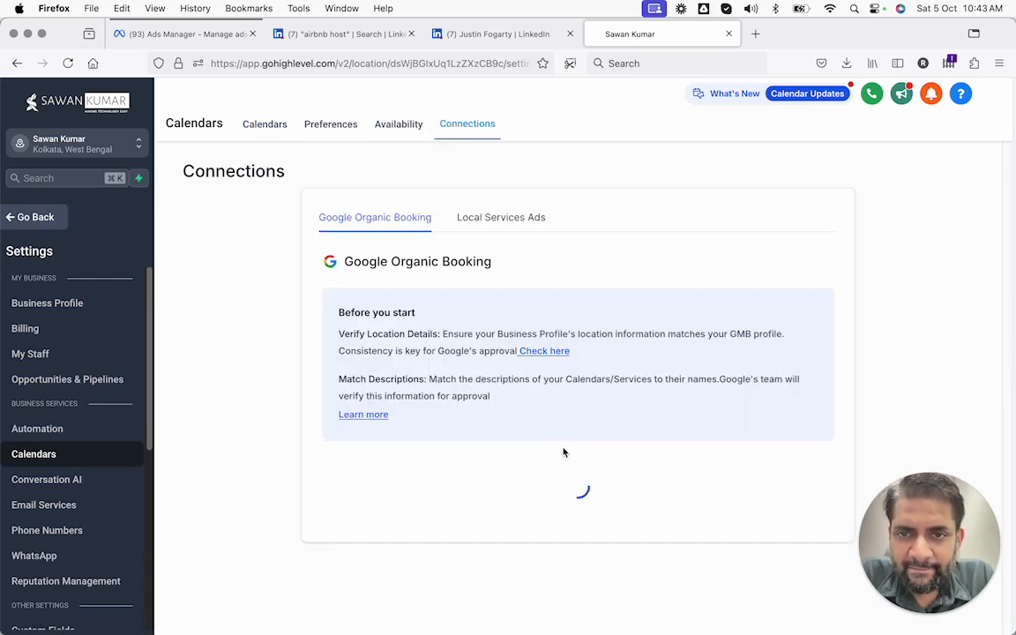
scroll(422, 247, "down", 1)
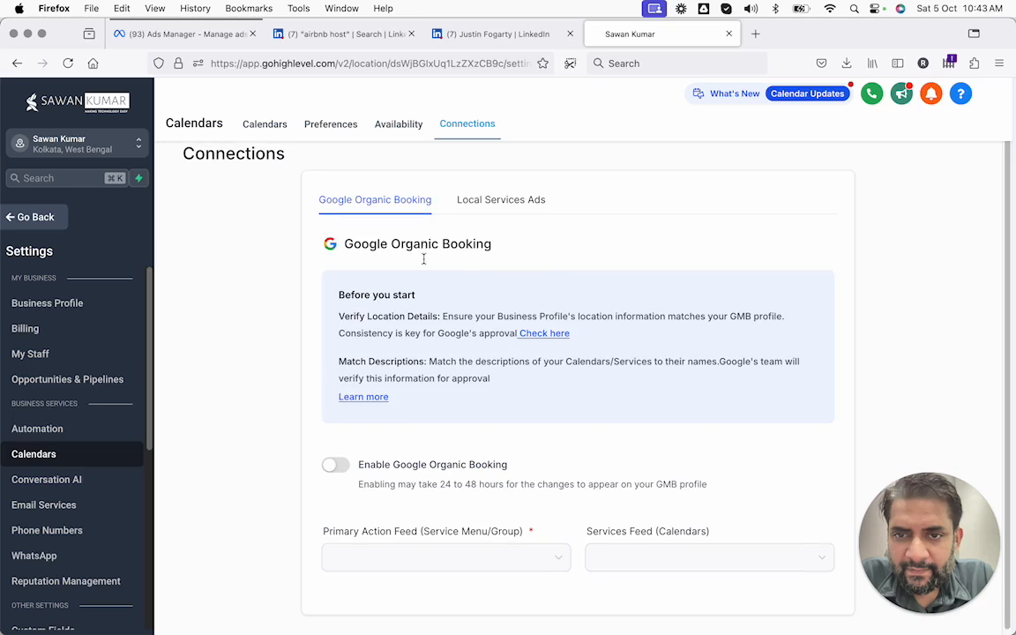
scroll(427, 269, "down", 1)
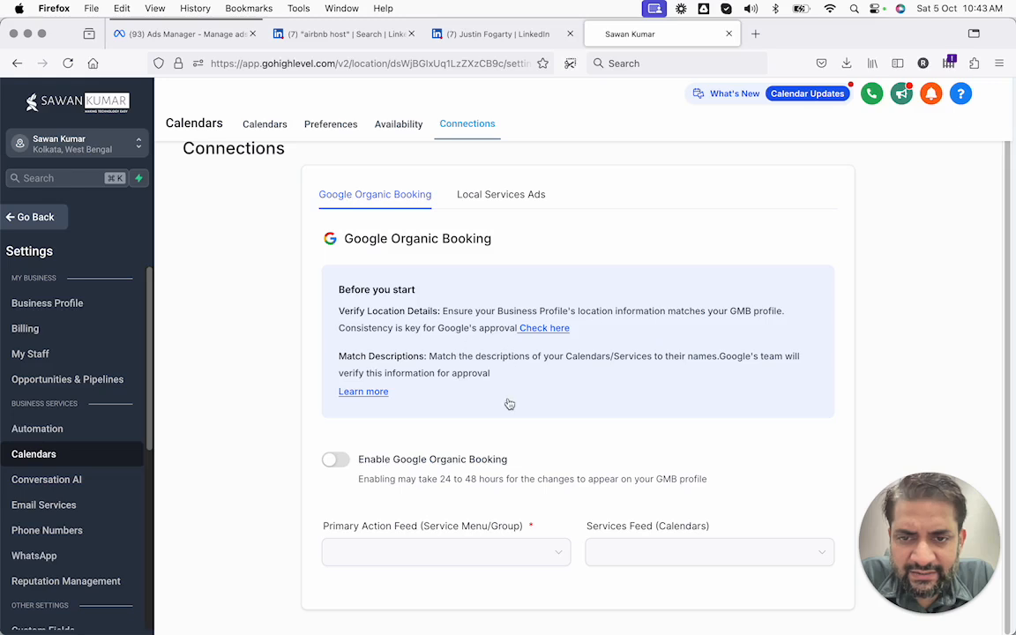
left_click(381, 549)
left_click(347, 468)
scroll(458, 394, "up", 1)
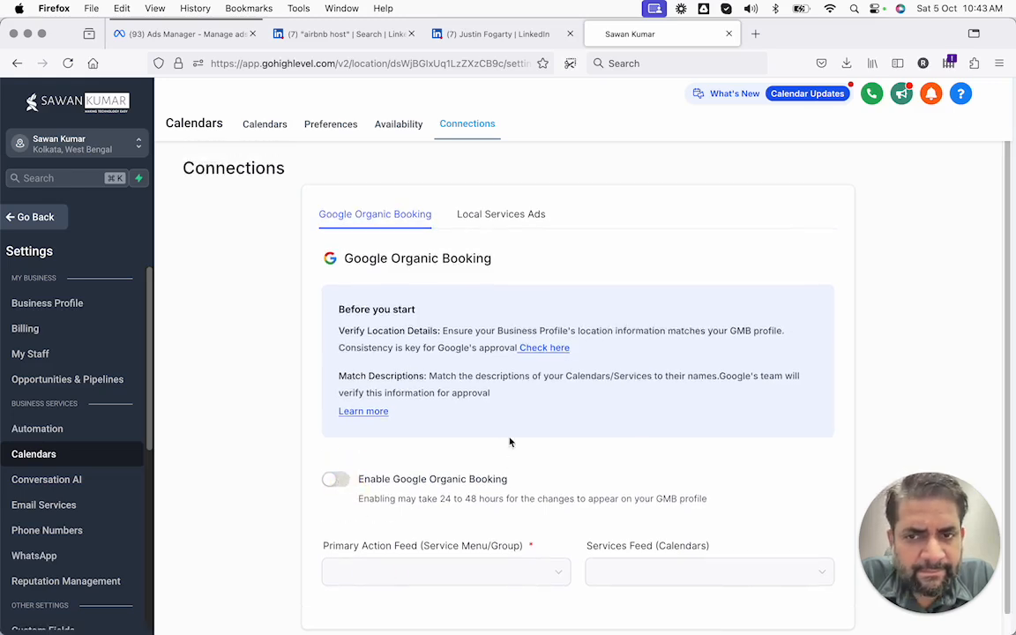
Review the Local Services Ads connection, then open the Coming Soon Availability page
left_click(502, 217)
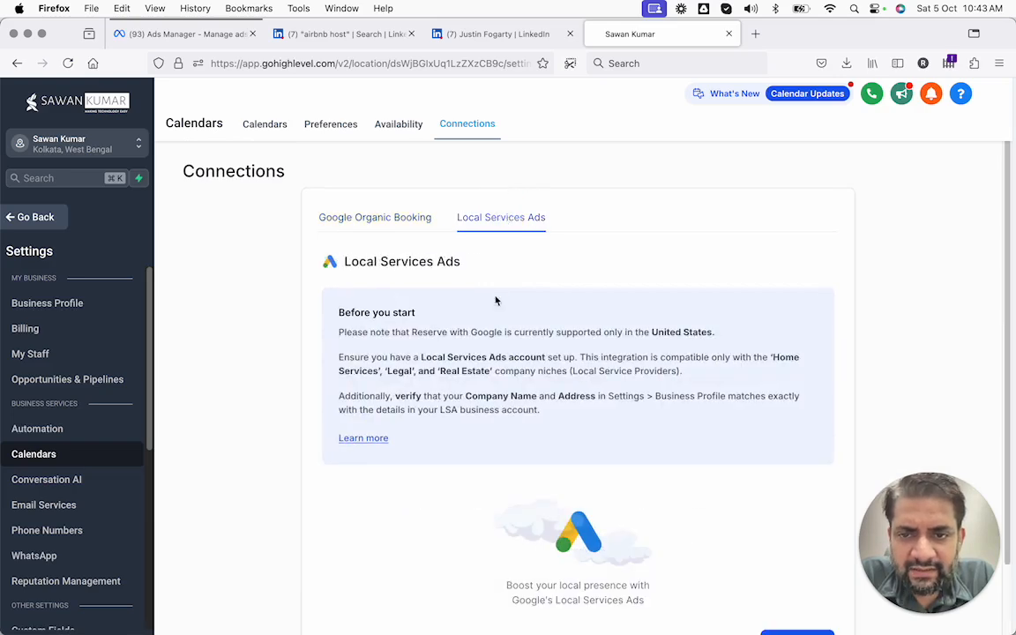
scroll(494, 305, "down", 2)
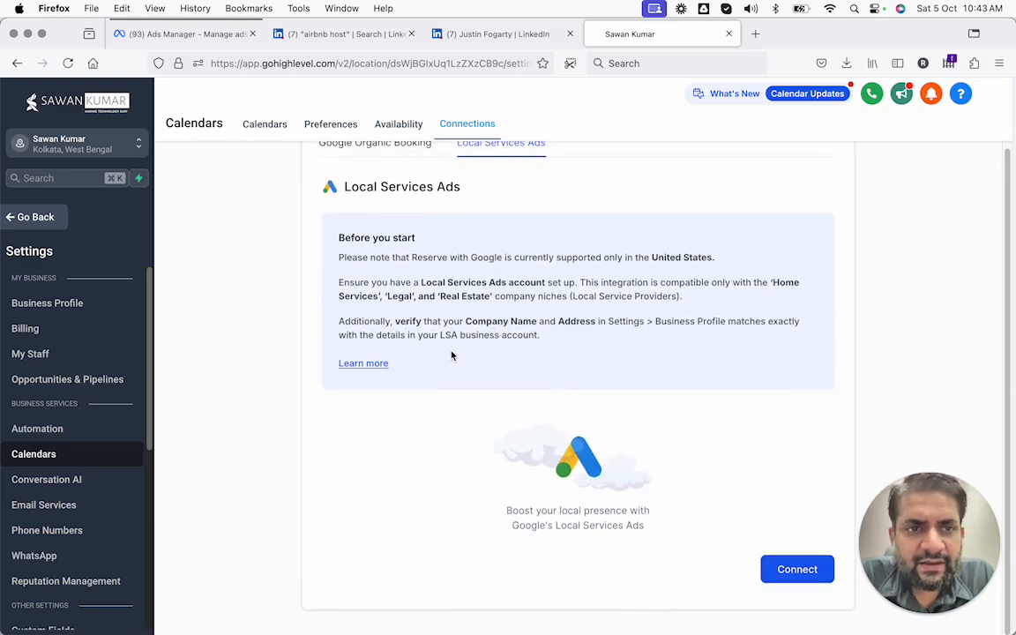
scroll(451, 356, "up", 2)
left_click(398, 125)
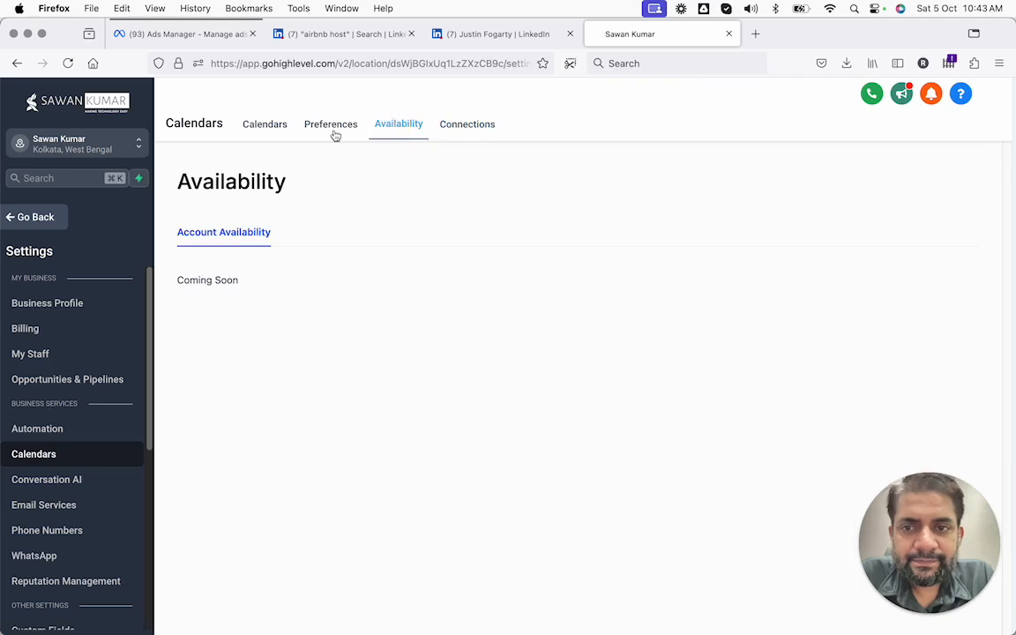
Glance at calendar Preferences, then return to the list with Booking Request and the coaching calendar
left_click(332, 126)
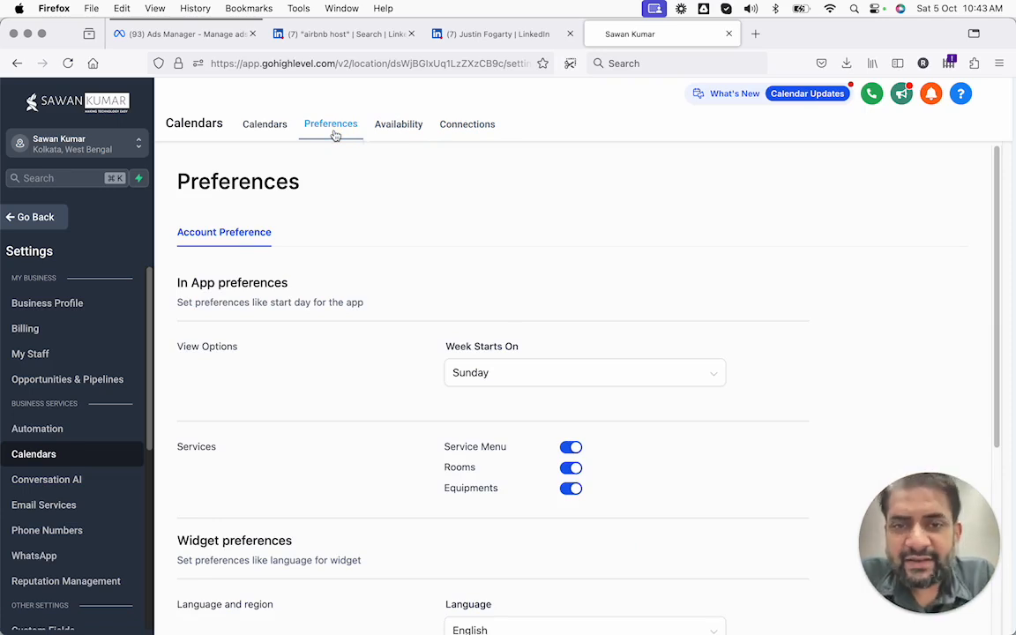
left_click(244, 129)
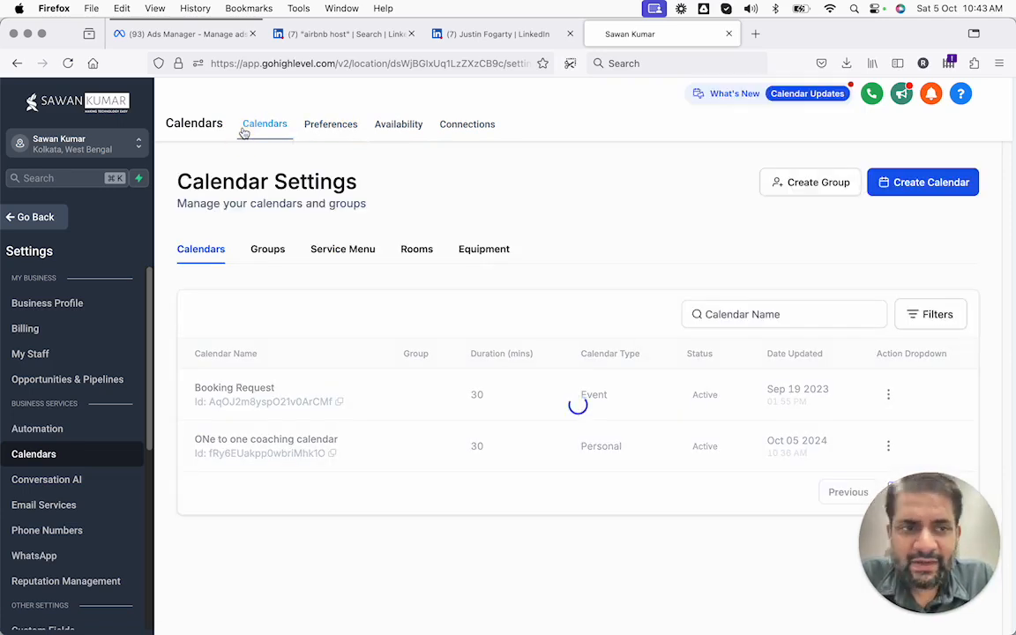